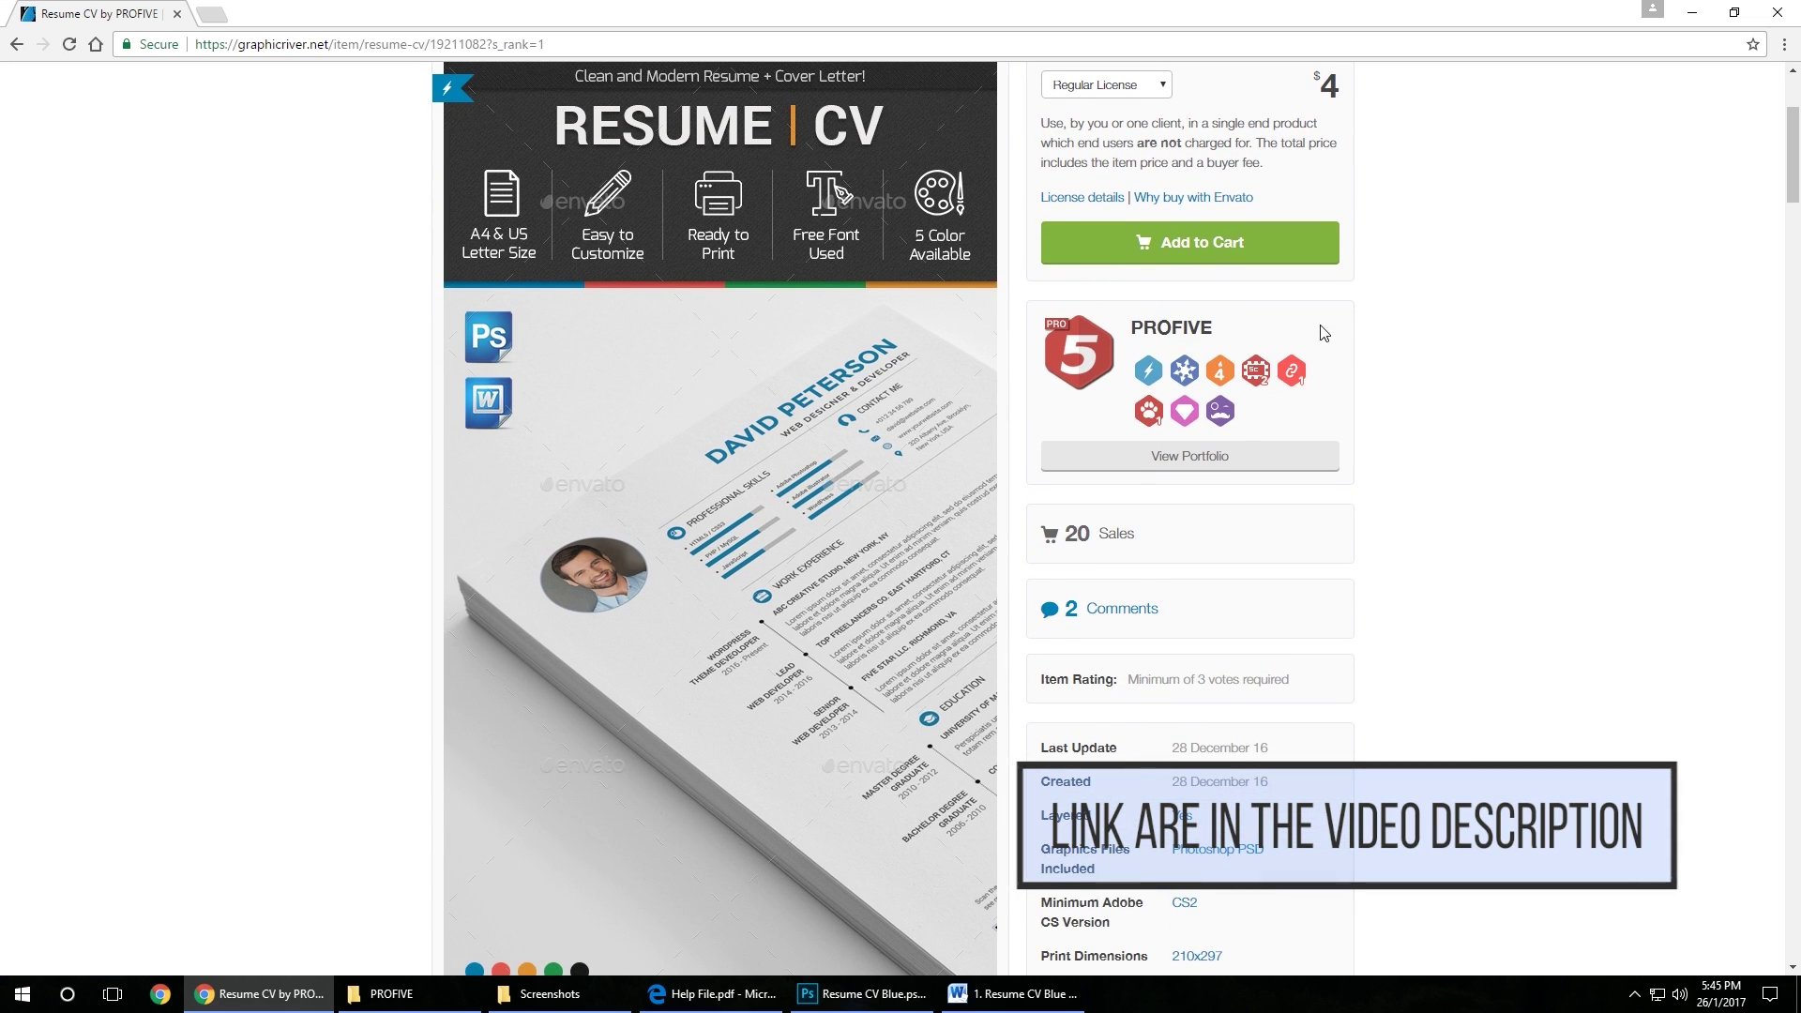
- Open Resume CV Blue.psd from PSD Files › 1. Blue Color in Photoshop
{"action": "scroll", "coordinate": [1482, 394], "scroll_direction": "down", "scroll_amount": 2}
{"action": "scroll", "coordinate": [1482, 398], "scroll_direction": "up", "scroll_amount": 2}
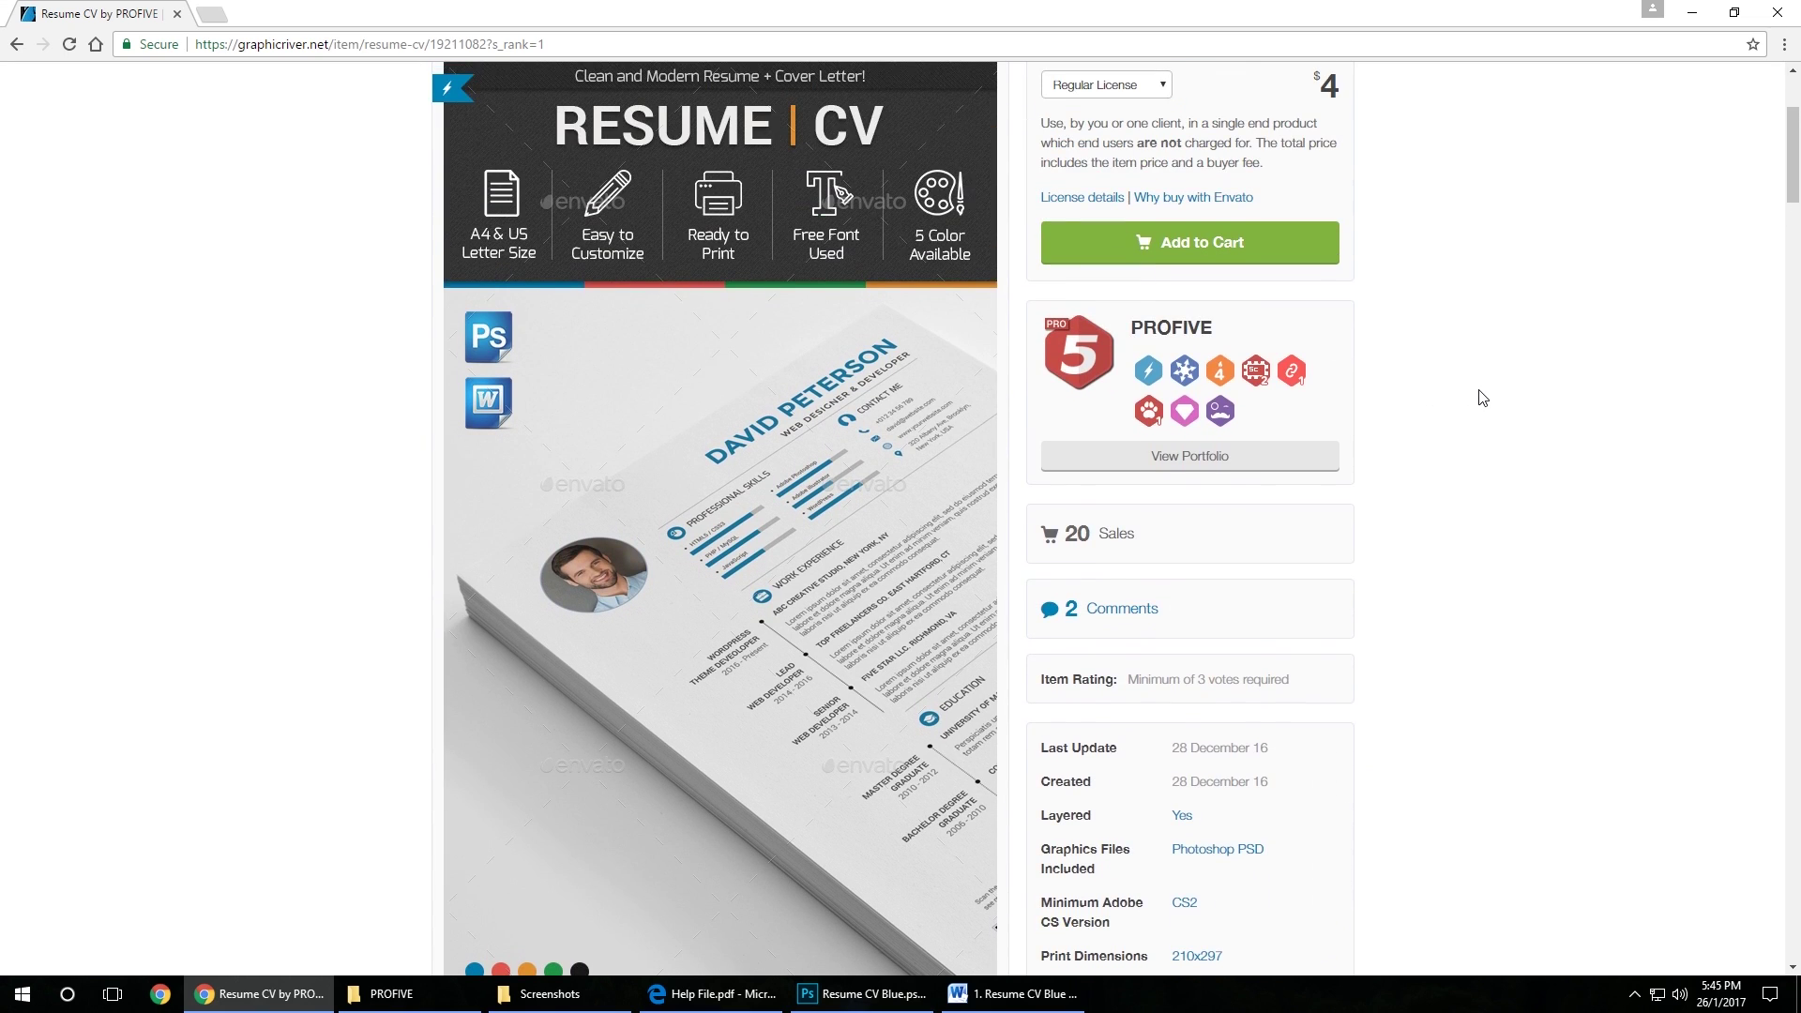
{"action": "scroll", "coordinate": [1480, 397], "scroll_direction": "down", "scroll_amount": 2}
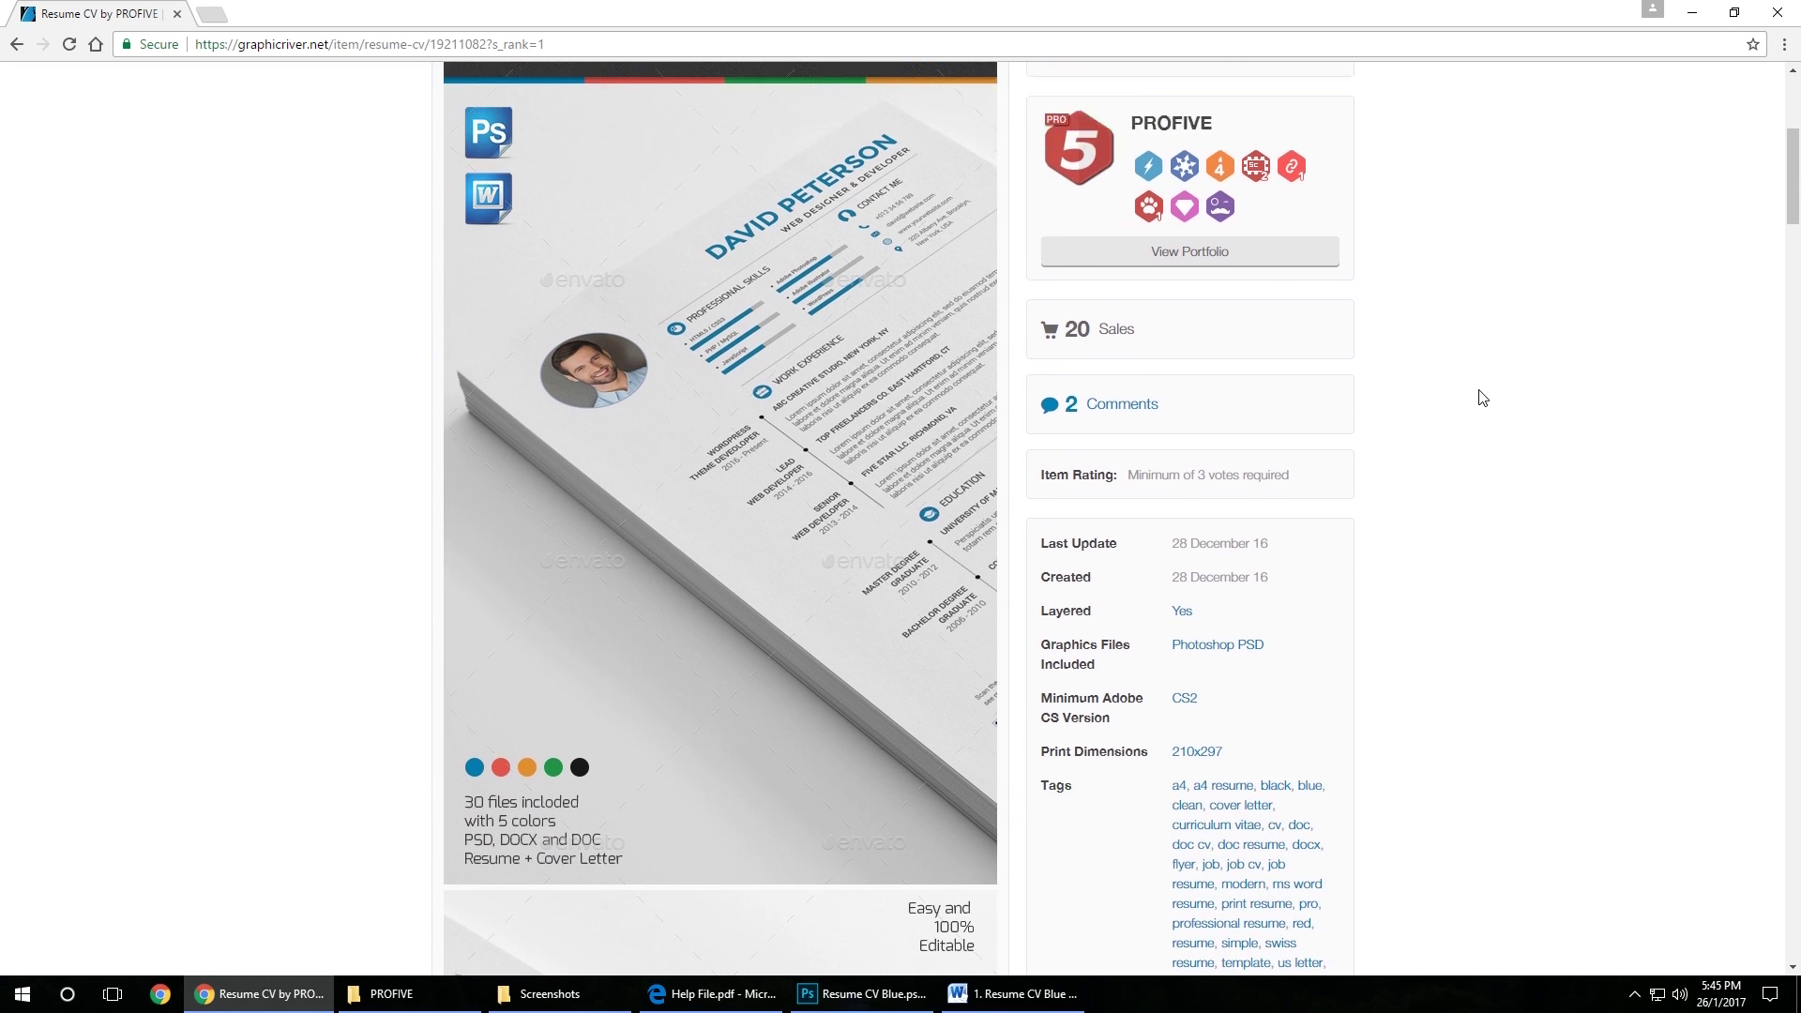
{"action": "scroll", "coordinate": [1477, 397], "scroll_direction": "up", "scroll_amount": 3}
{"action": "scroll", "coordinate": [199, 601], "scroll_direction": "down", "scroll_amount": 4}
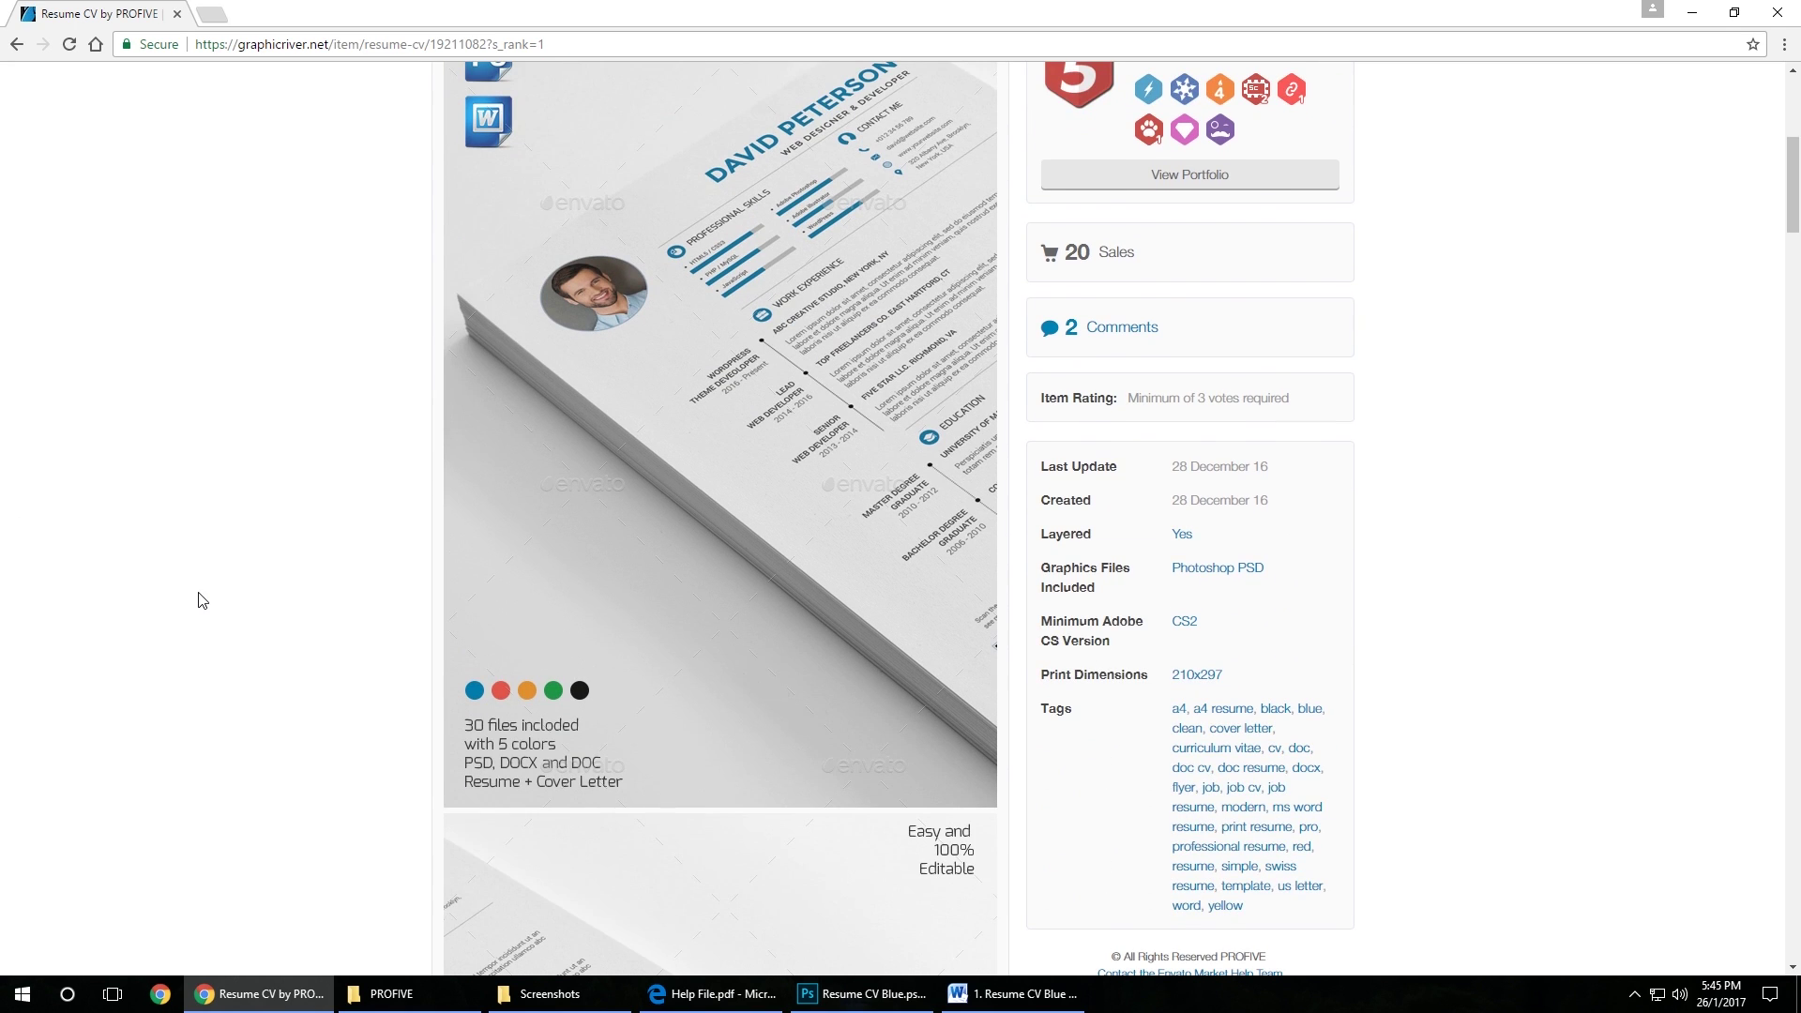
{"action": "scroll", "coordinate": [200, 600], "scroll_direction": "down", "scroll_amount": 15}
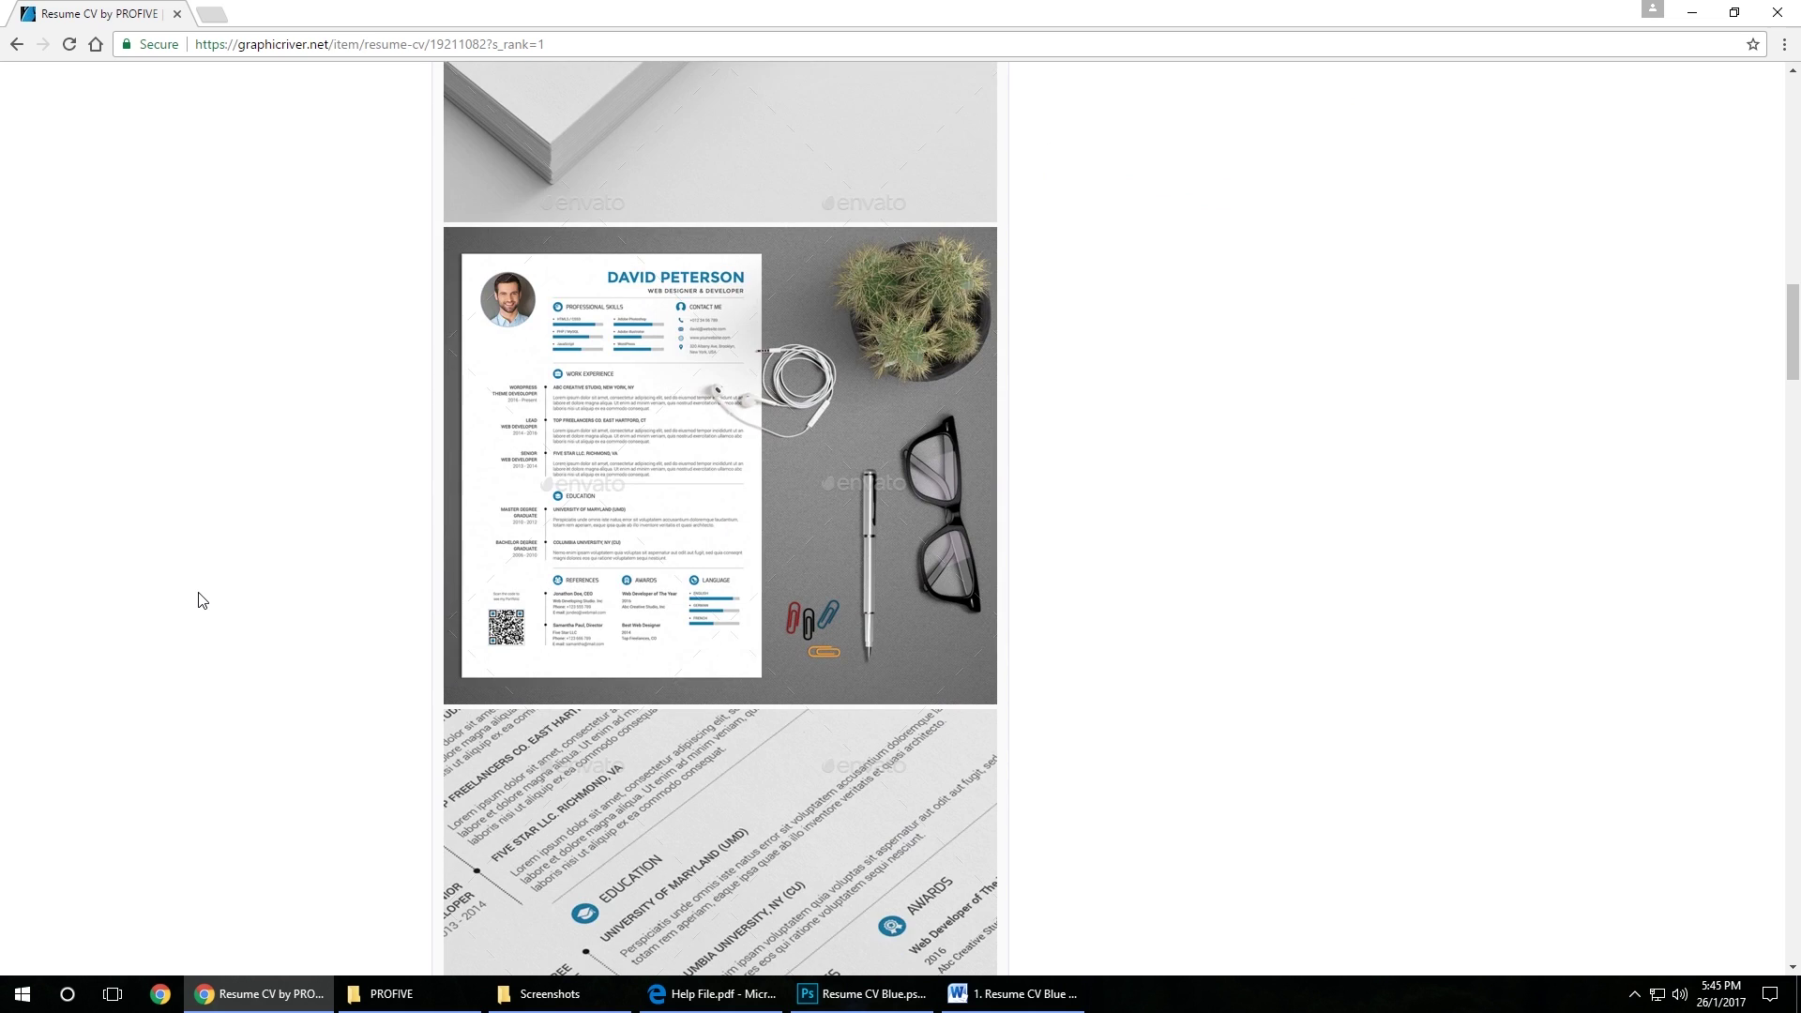
{"action": "scroll", "coordinate": [199, 600], "scroll_direction": "down", "scroll_amount": 20}
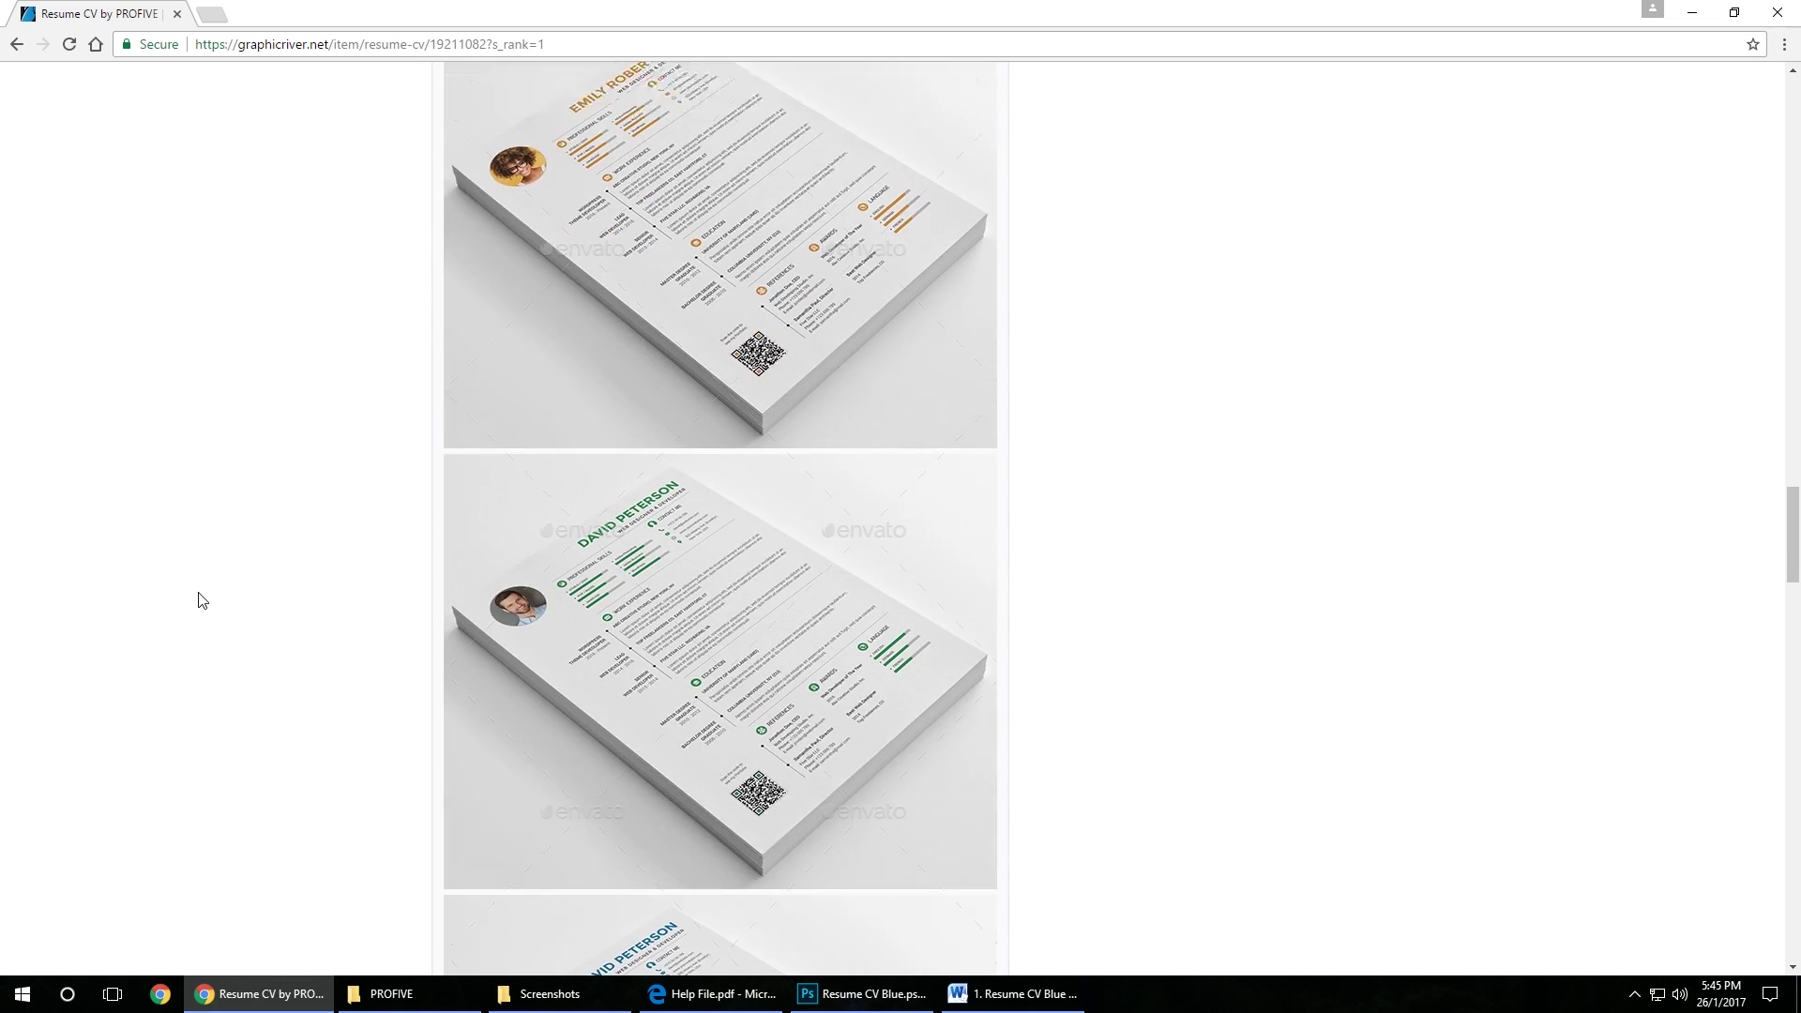
{"action": "scroll", "coordinate": [199, 600], "scroll_direction": "down", "scroll_amount": 20}
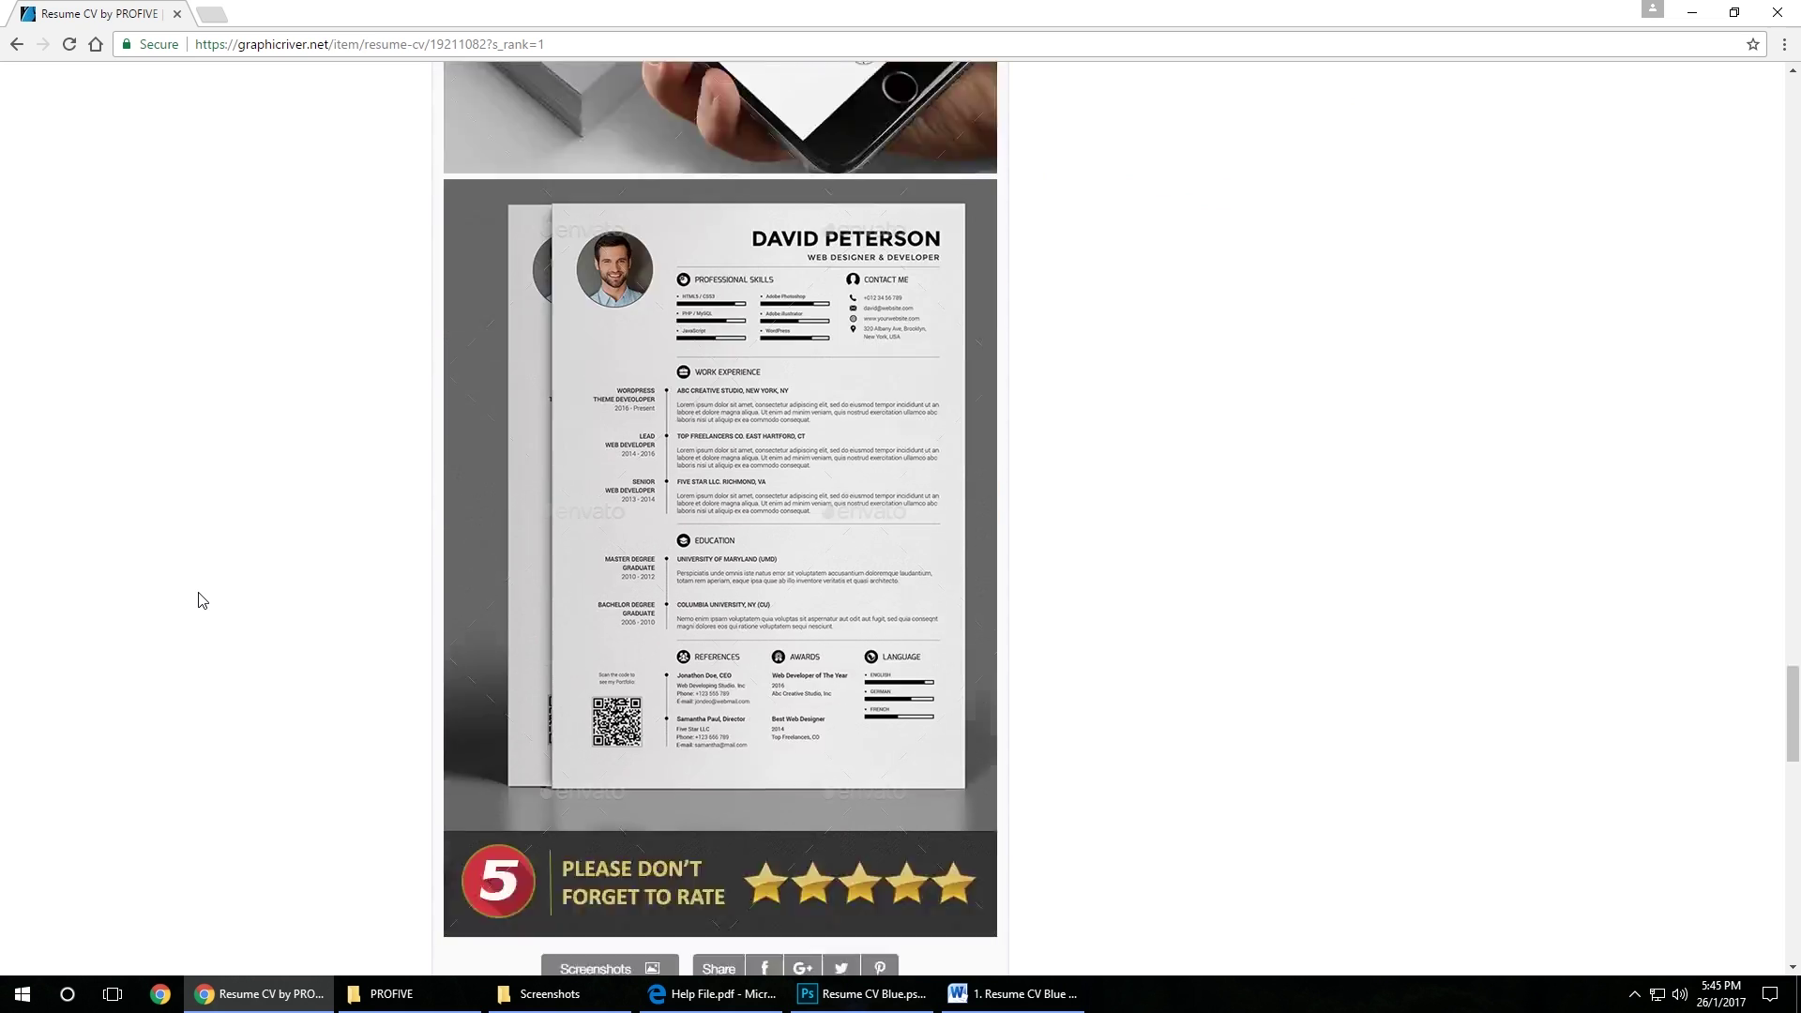
{"action": "scroll", "coordinate": [199, 600], "scroll_direction": "down", "scroll_amount": 5}
{"action": "scroll", "coordinate": [199, 601], "scroll_direction": "up", "scroll_amount": 20}
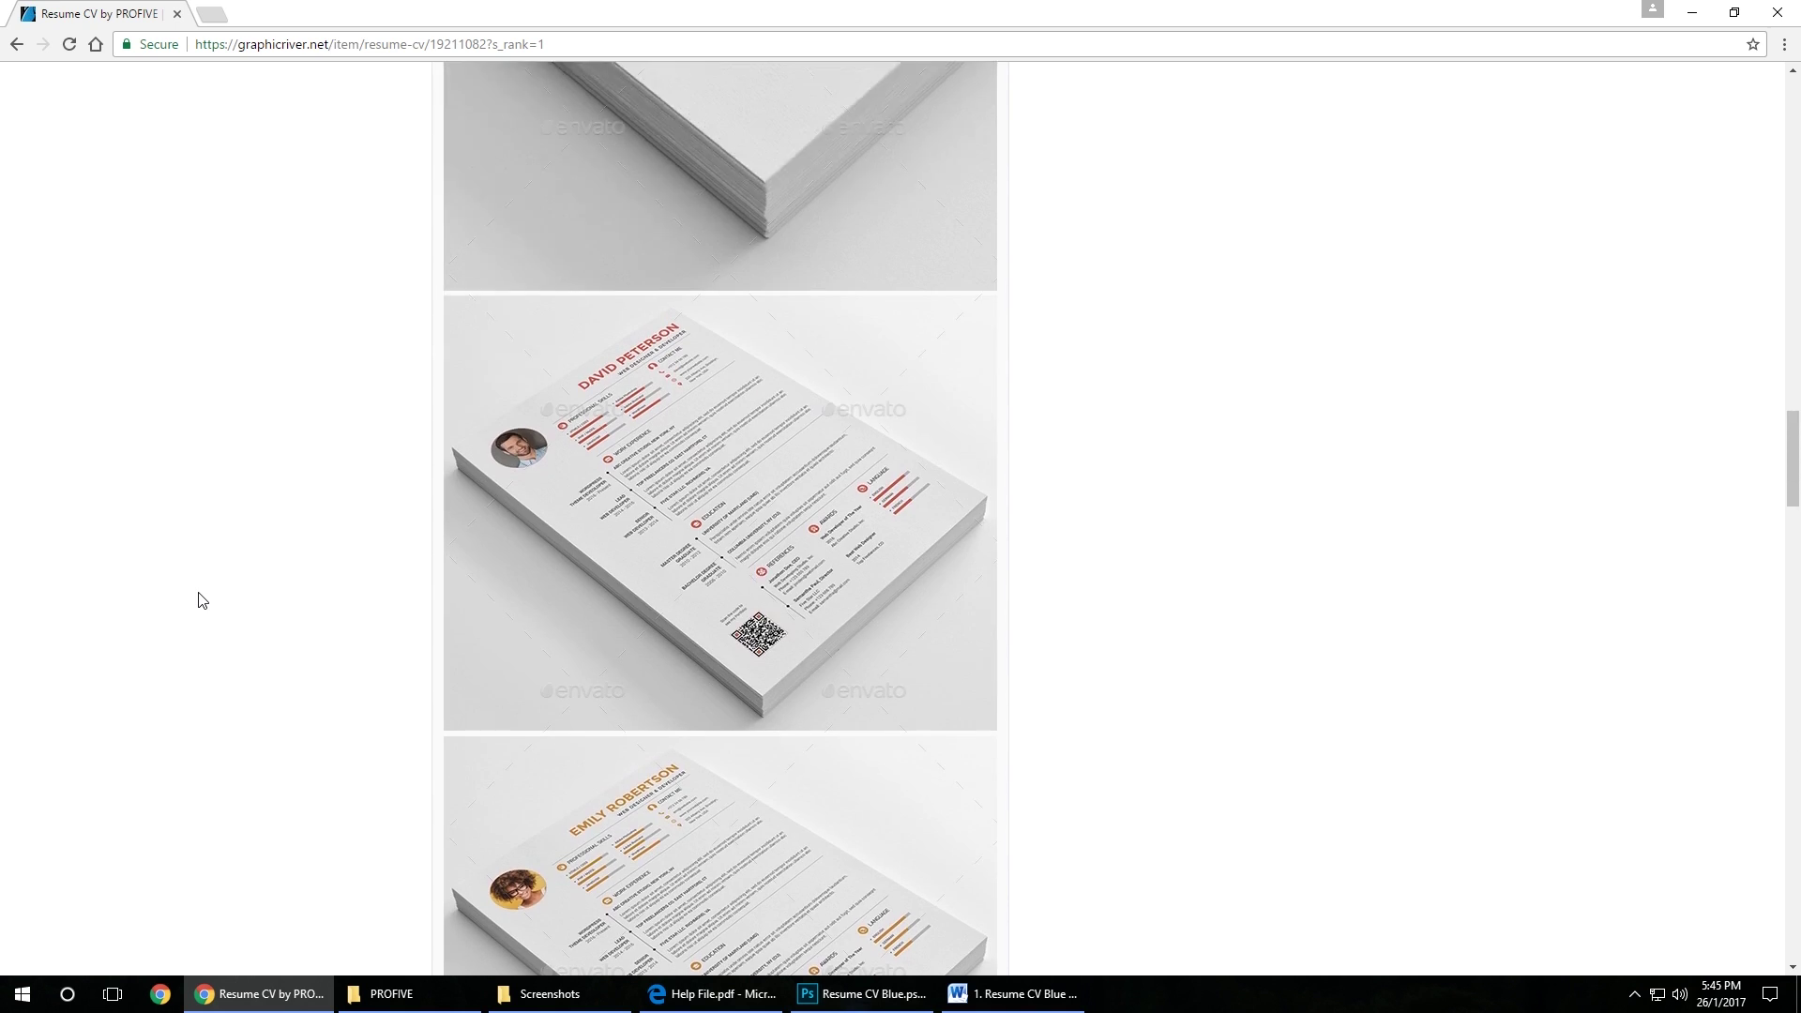
{"action": "scroll", "coordinate": [199, 600], "scroll_direction": "up", "scroll_amount": 20}
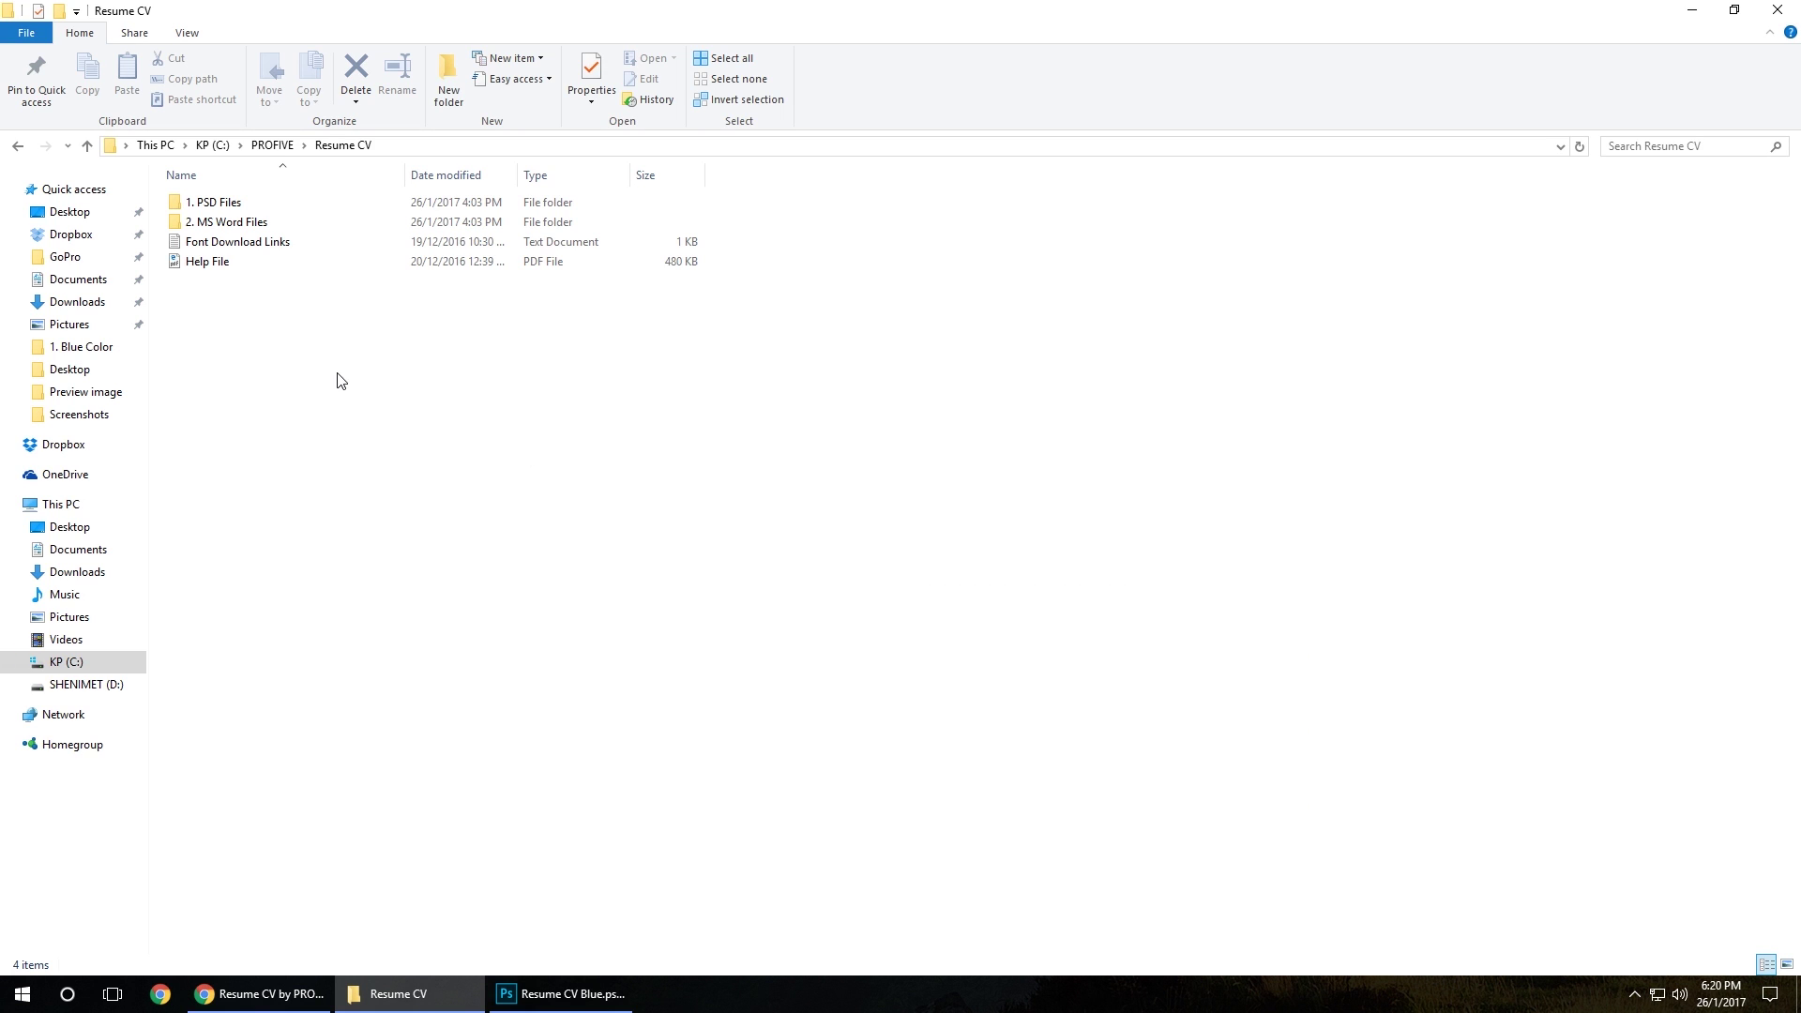
{"action": "double_click", "coordinate": [234, 205]}
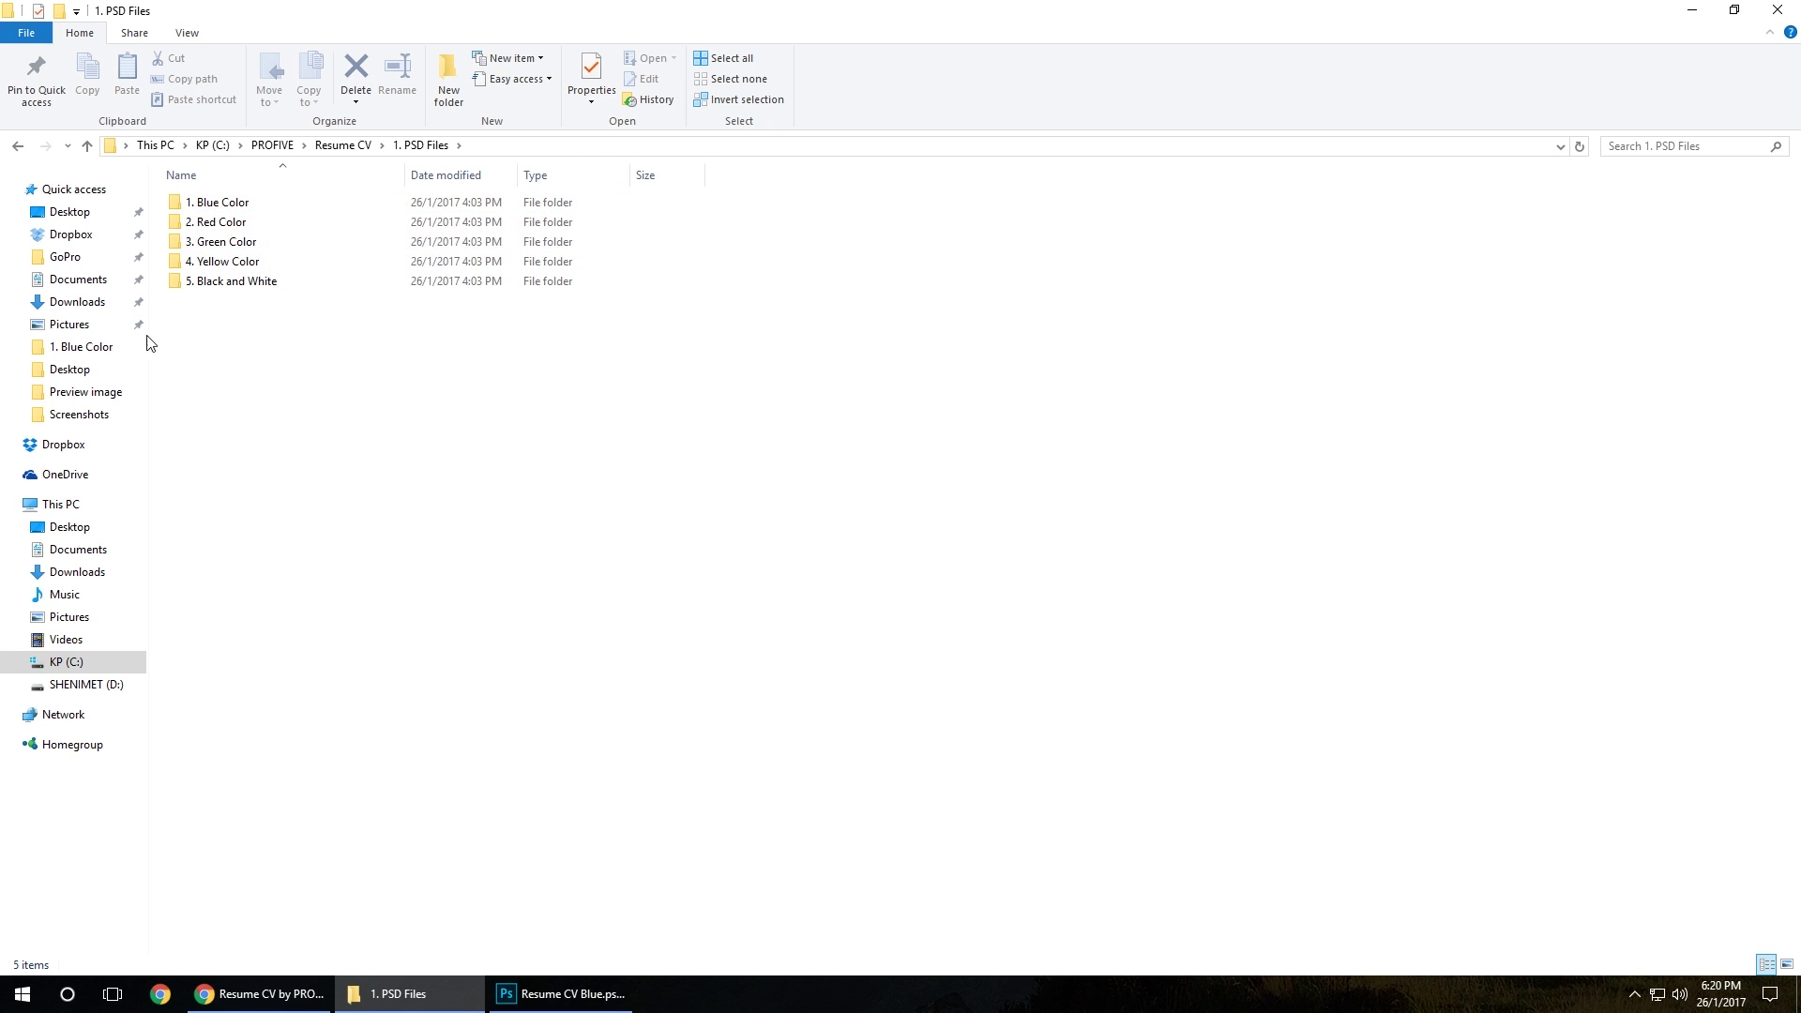
{"action": "double_click", "coordinate": [219, 208]}
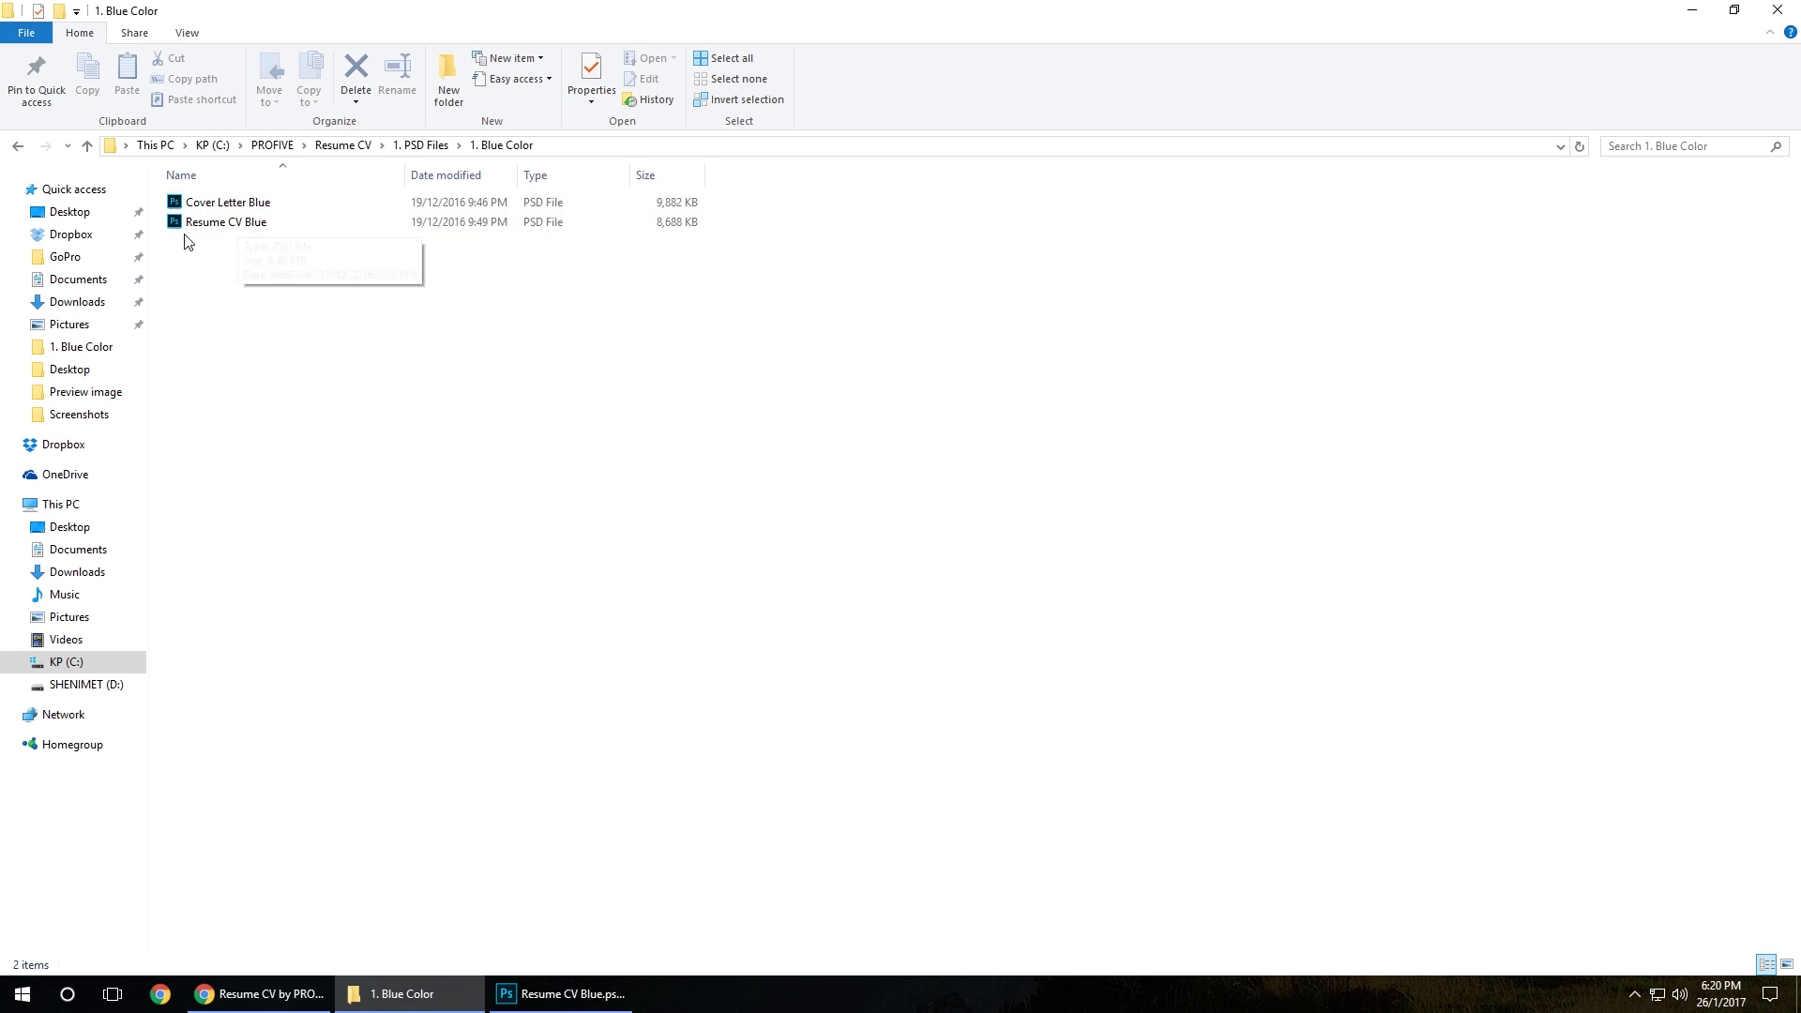
{"action": "double_click", "coordinate": [261, 225]}
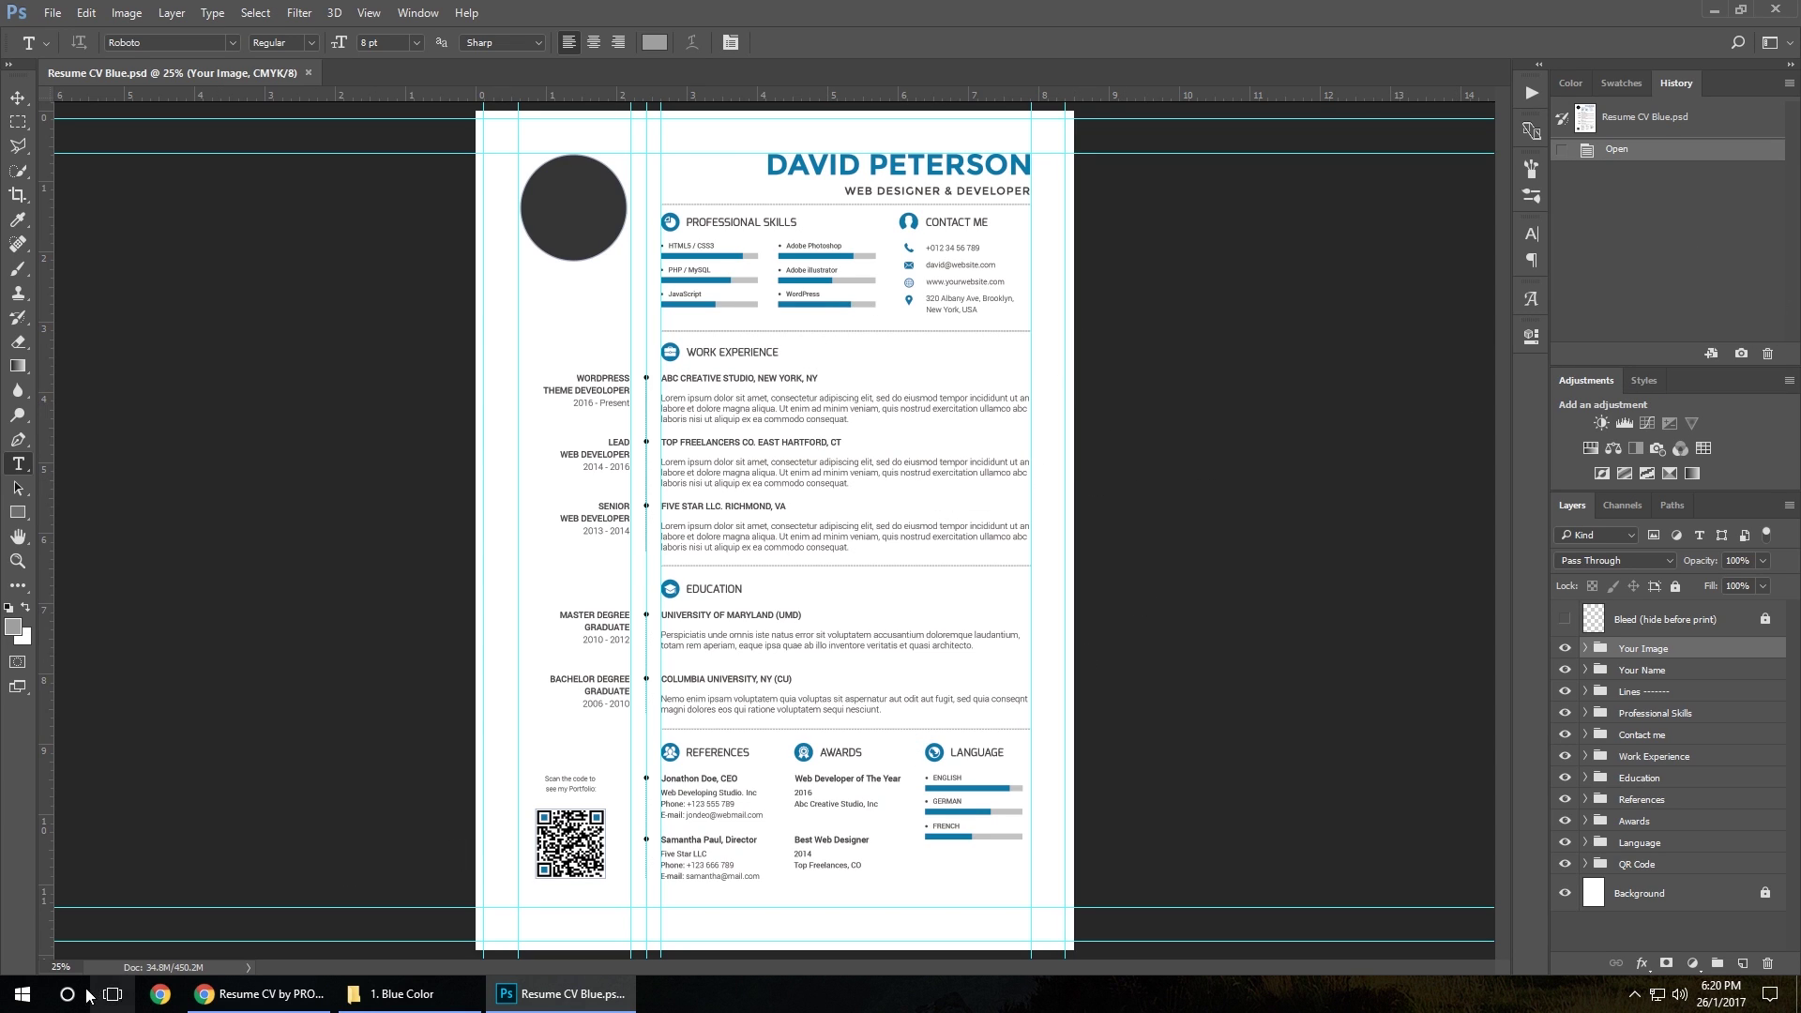
- Zoom to 50%, scroll to the page top, and turn off View > Extras to hide guides
{"action": "left_click", "coordinate": [60, 966]}
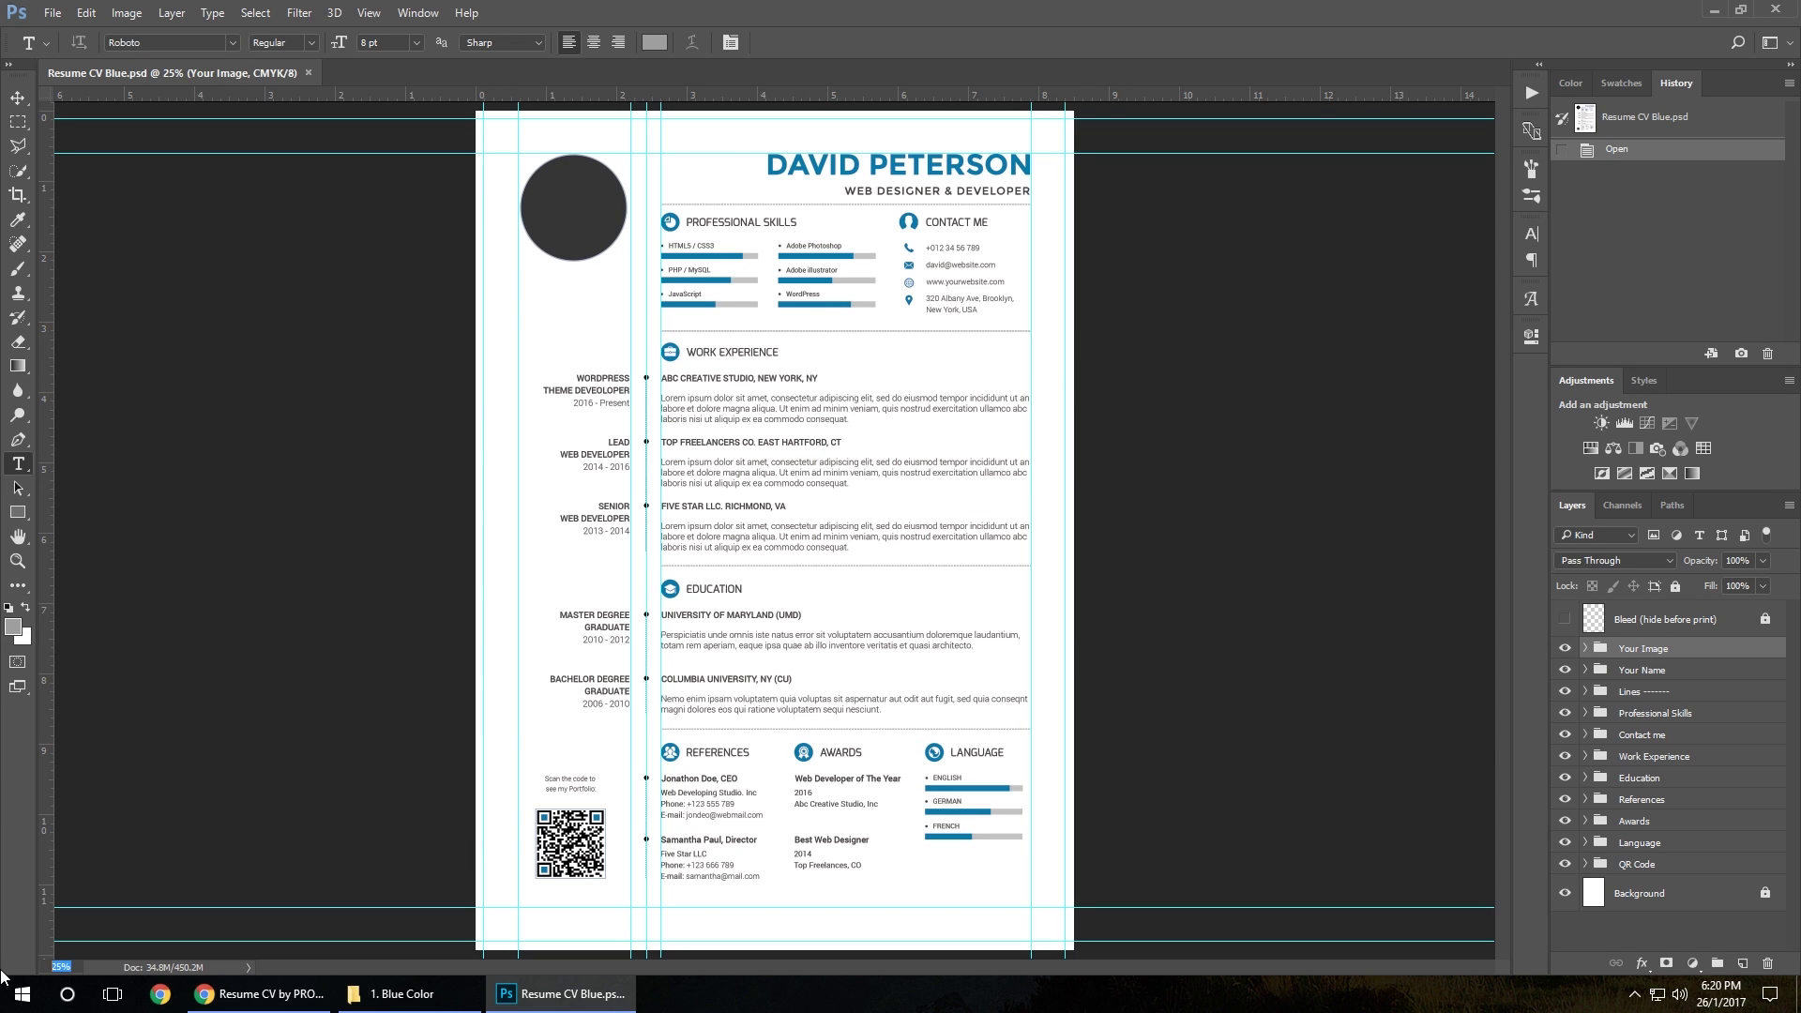
{"action": "type", "text": "50"}
{"action": "key", "text": "Return"}
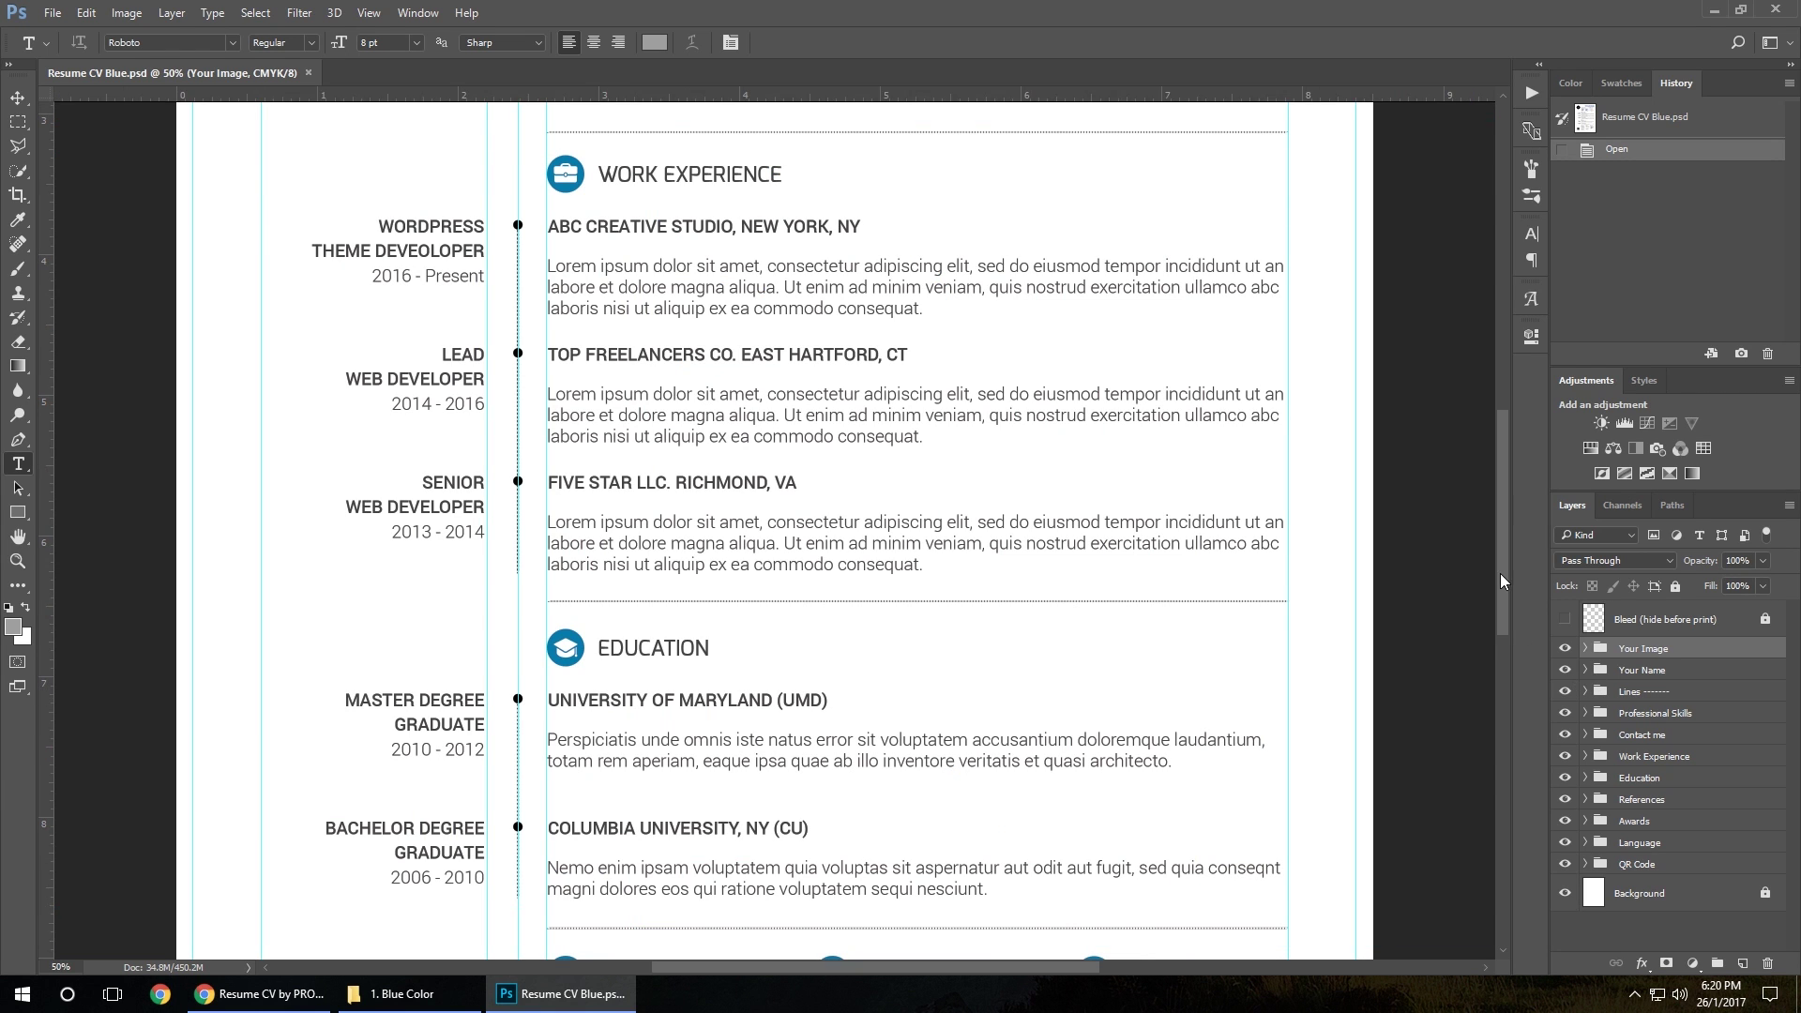
{"action": "left_click_drag", "start_coordinate": [1500, 565], "coordinate": [1495, 419]}
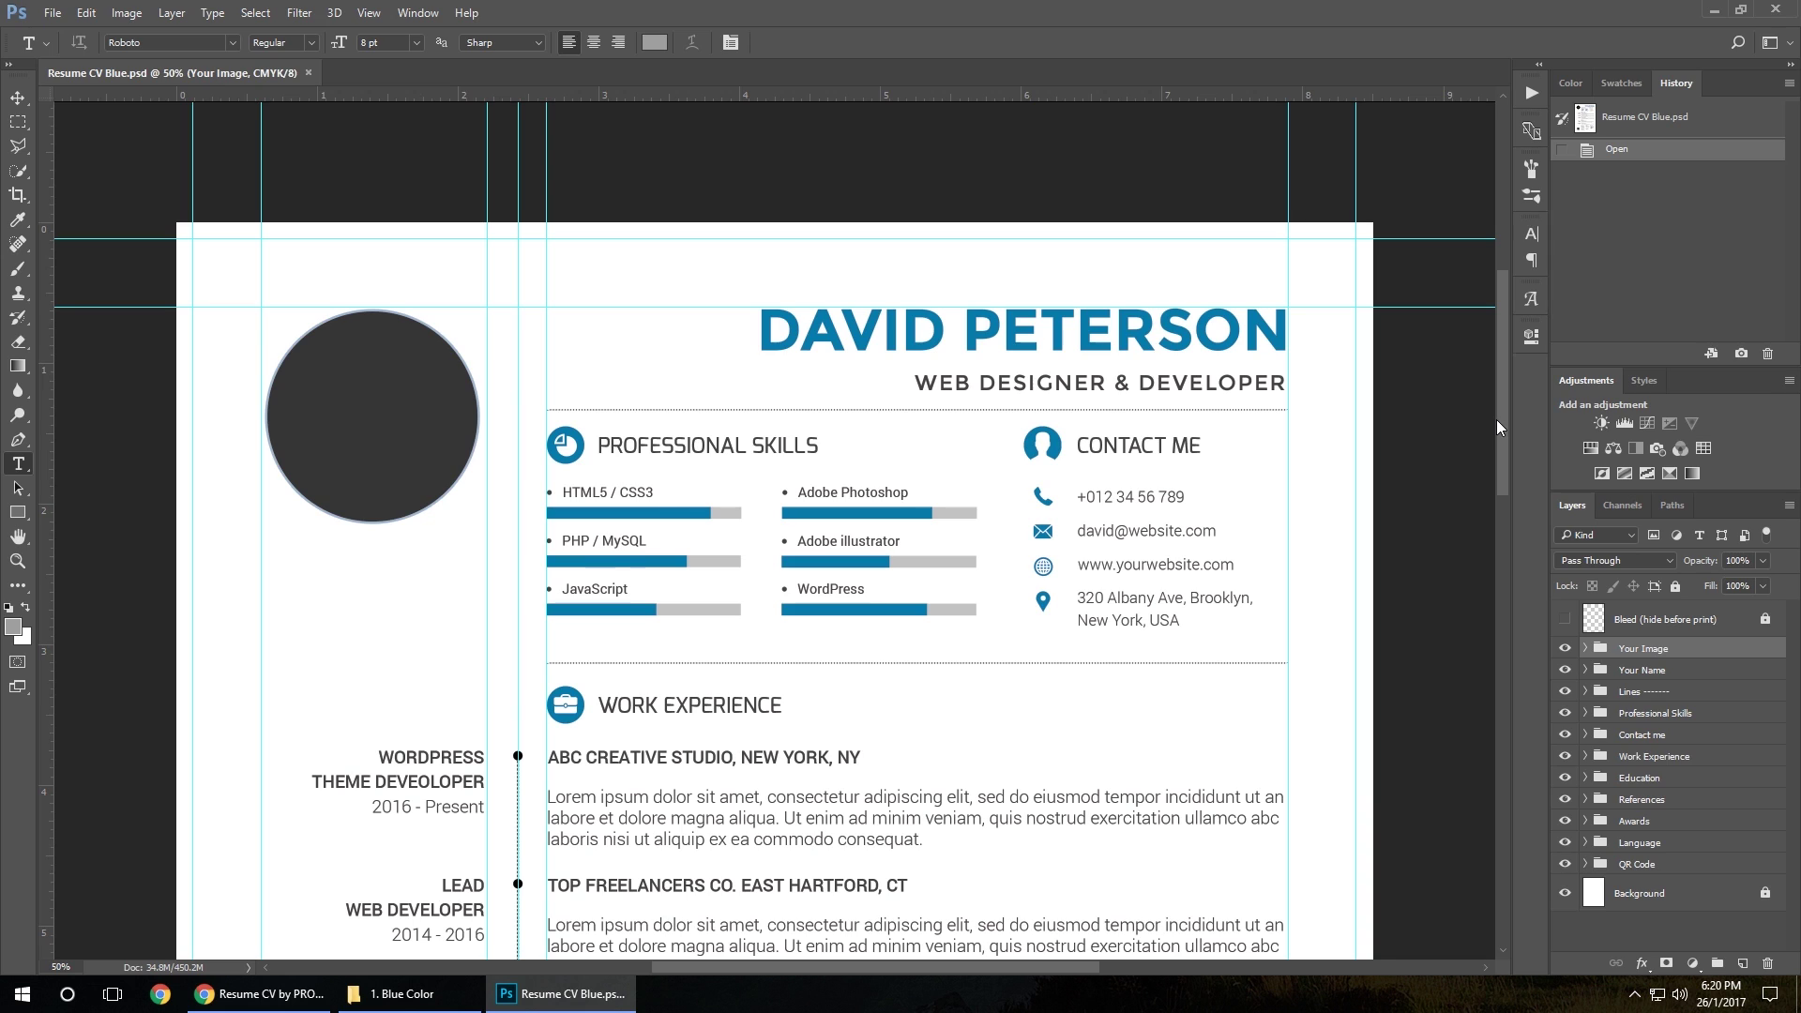
{"action": "left_click", "coordinate": [369, 12]}
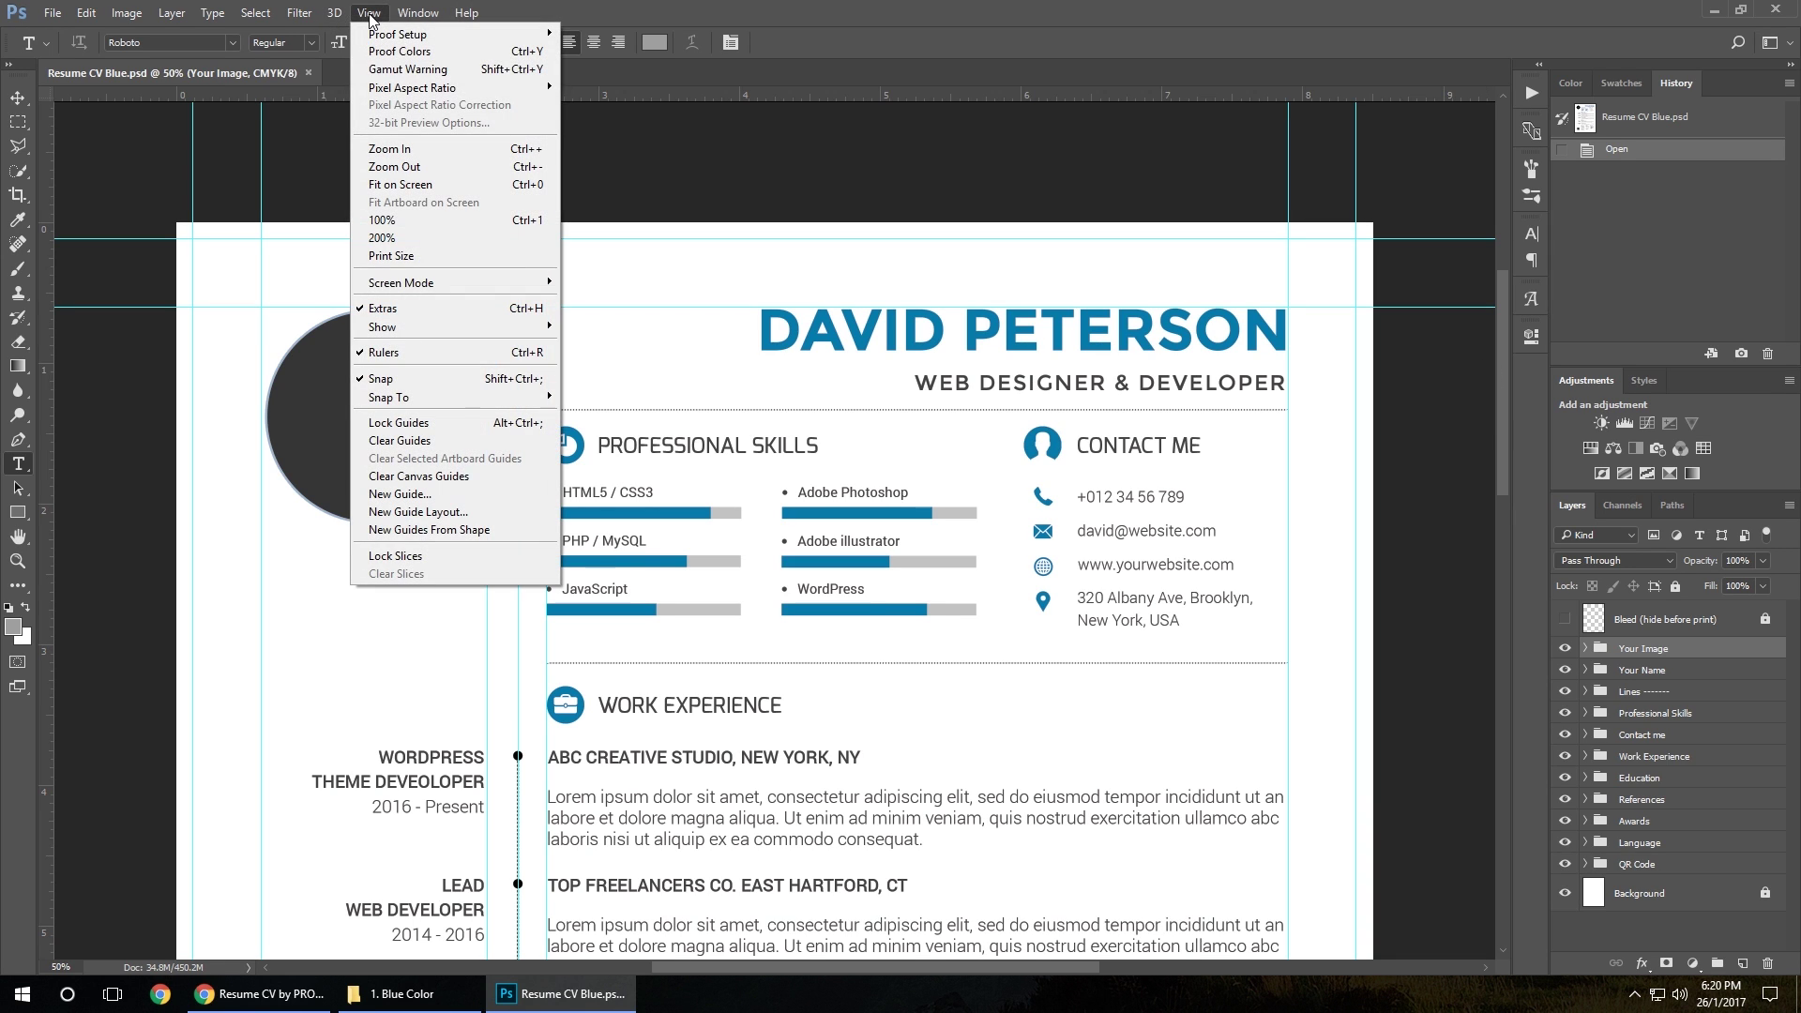
{"action": "left_click", "coordinate": [420, 308]}
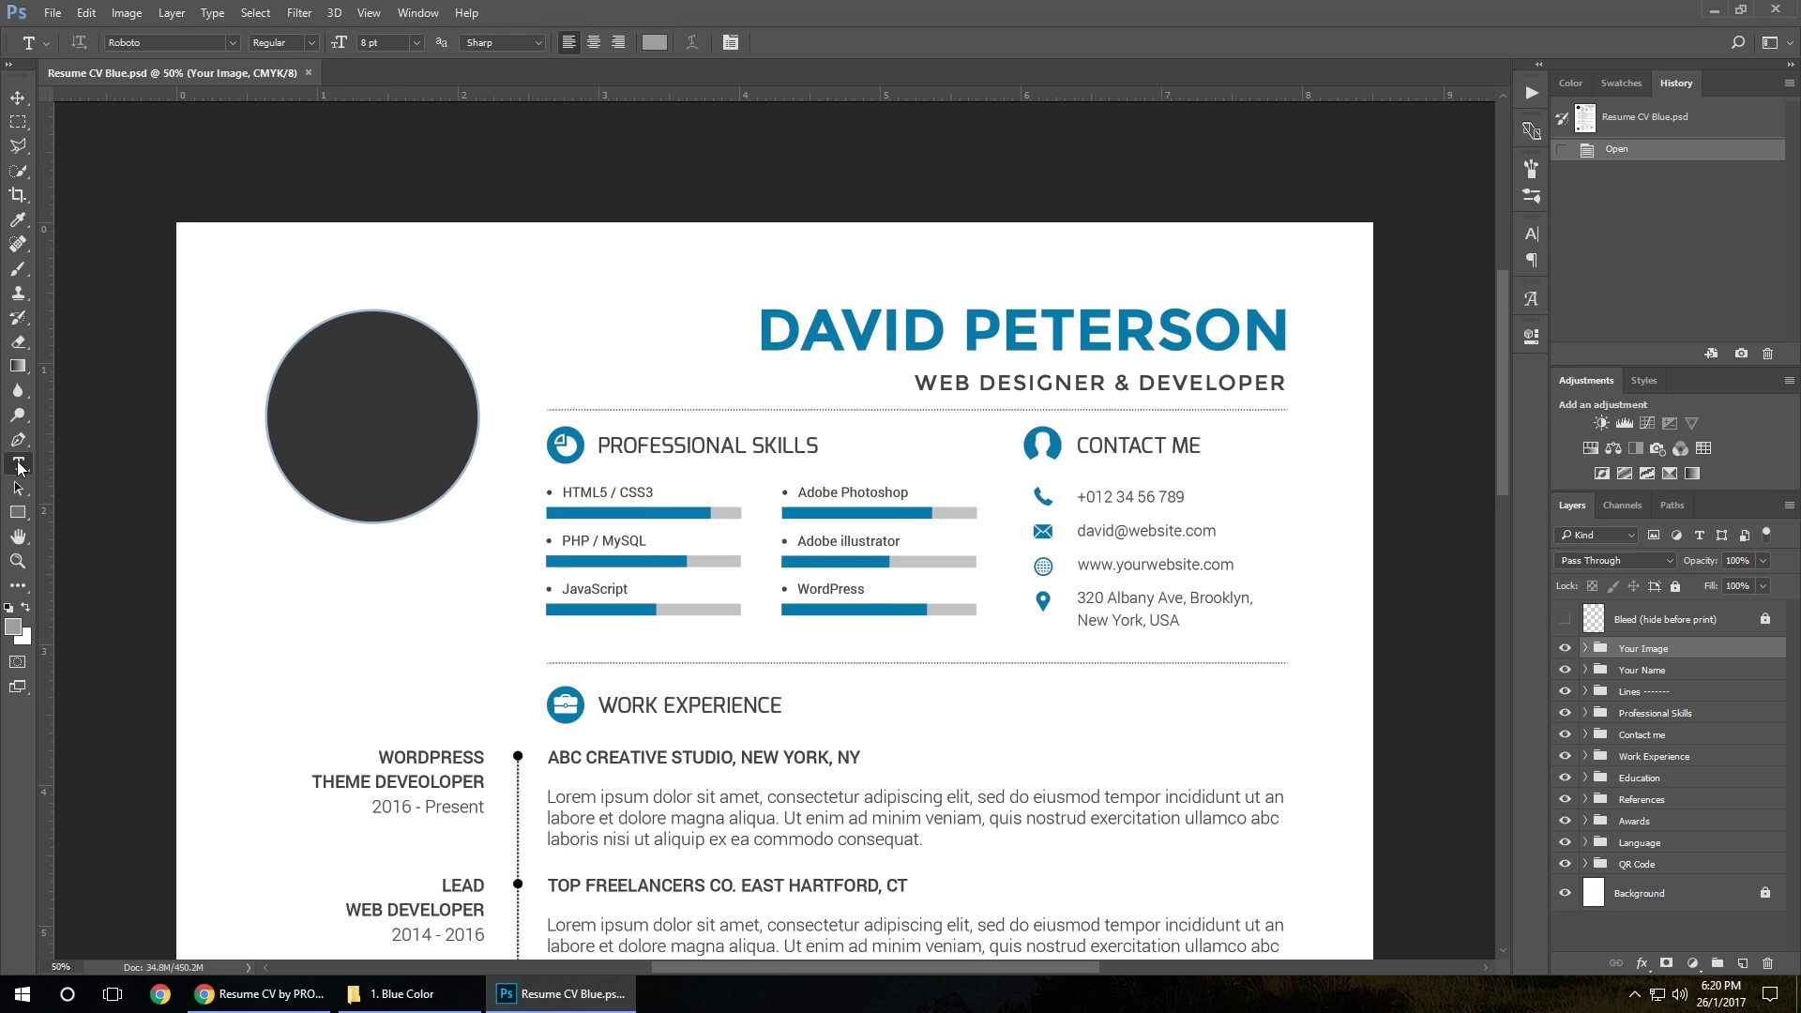
- Replace the name DAVID PETERSON with YOUR NAME and commit it
{"action": "left_click", "coordinate": [840, 327]}
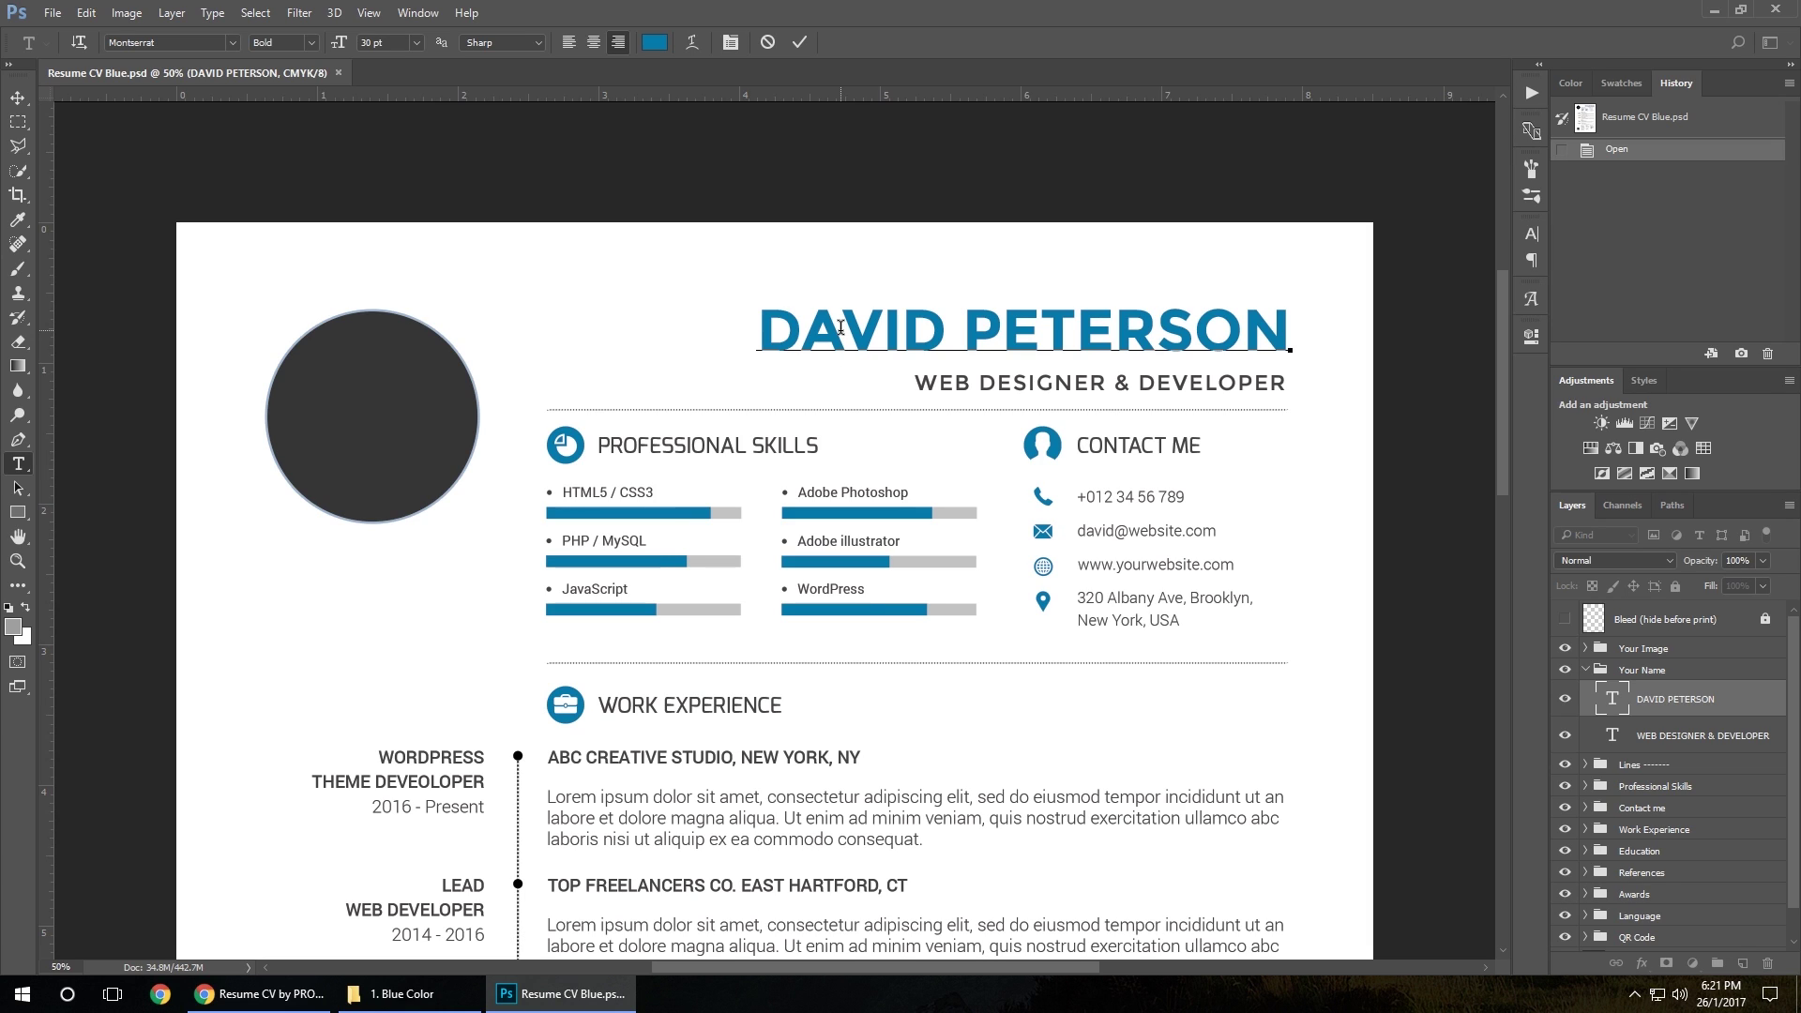
{"action": "left_click_drag", "start_coordinate": [771, 326], "coordinate": [1297, 326]}
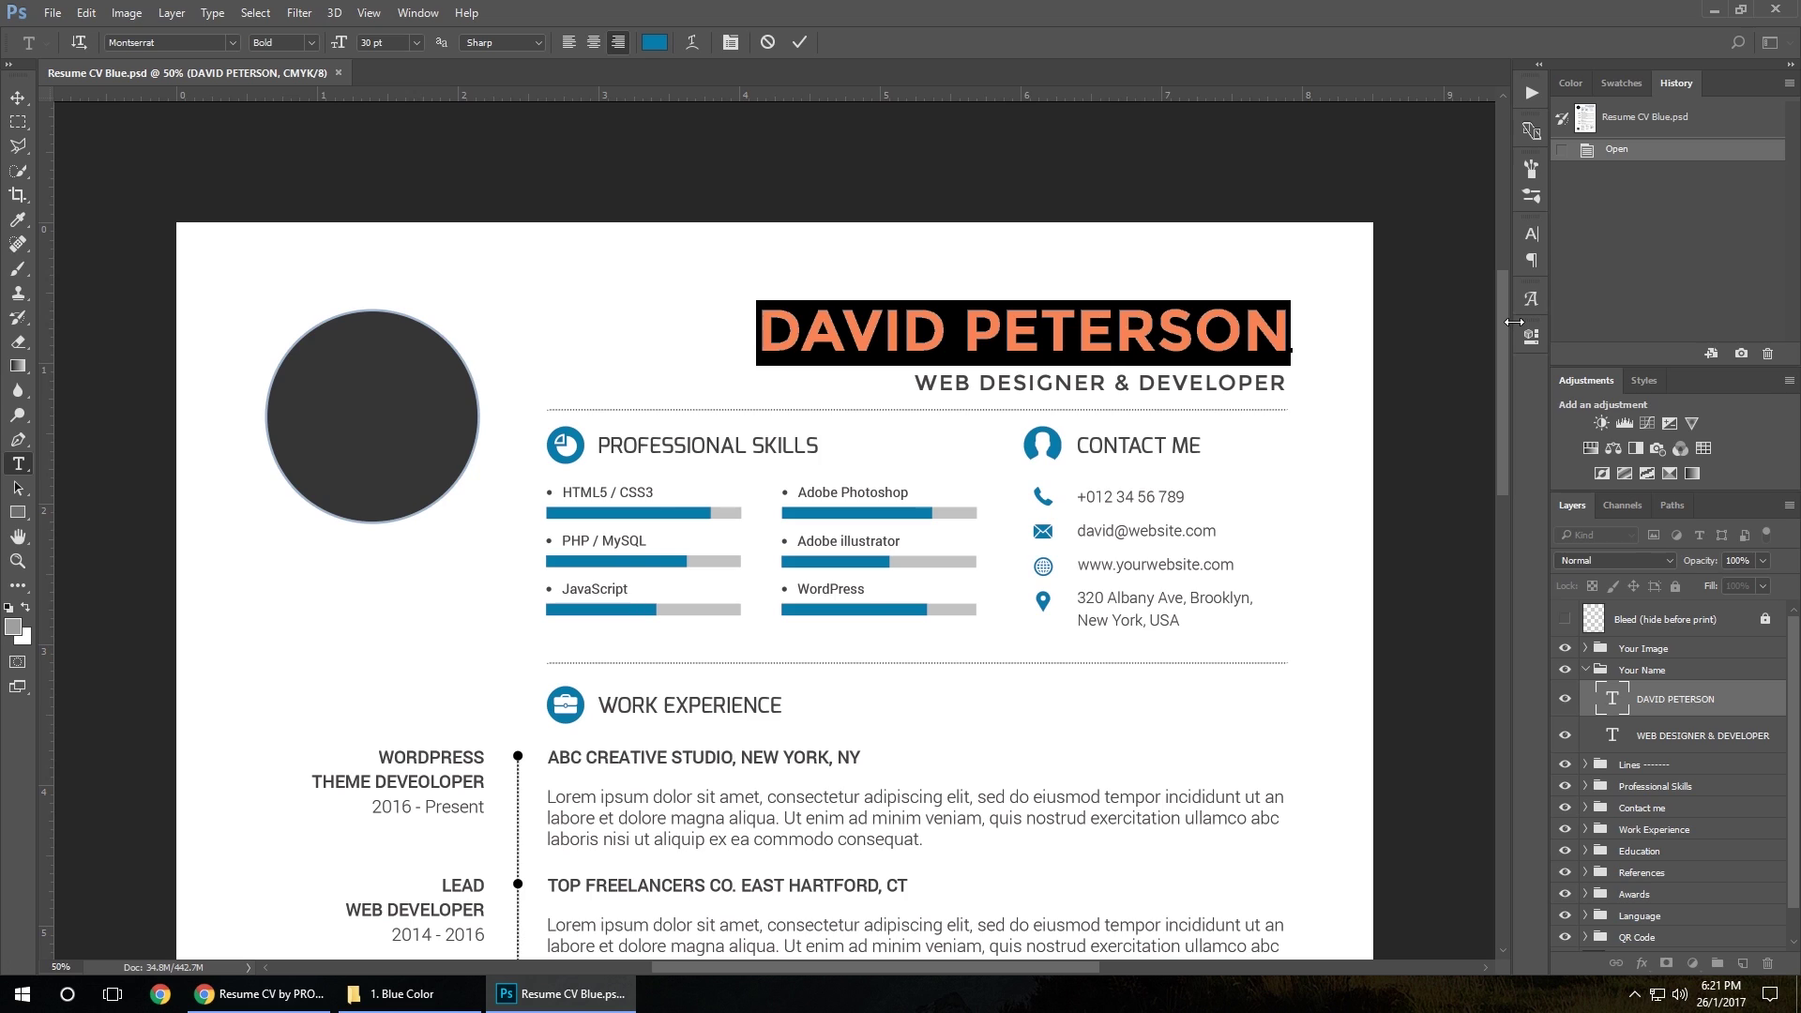
{"action": "type", "text": "Y"}
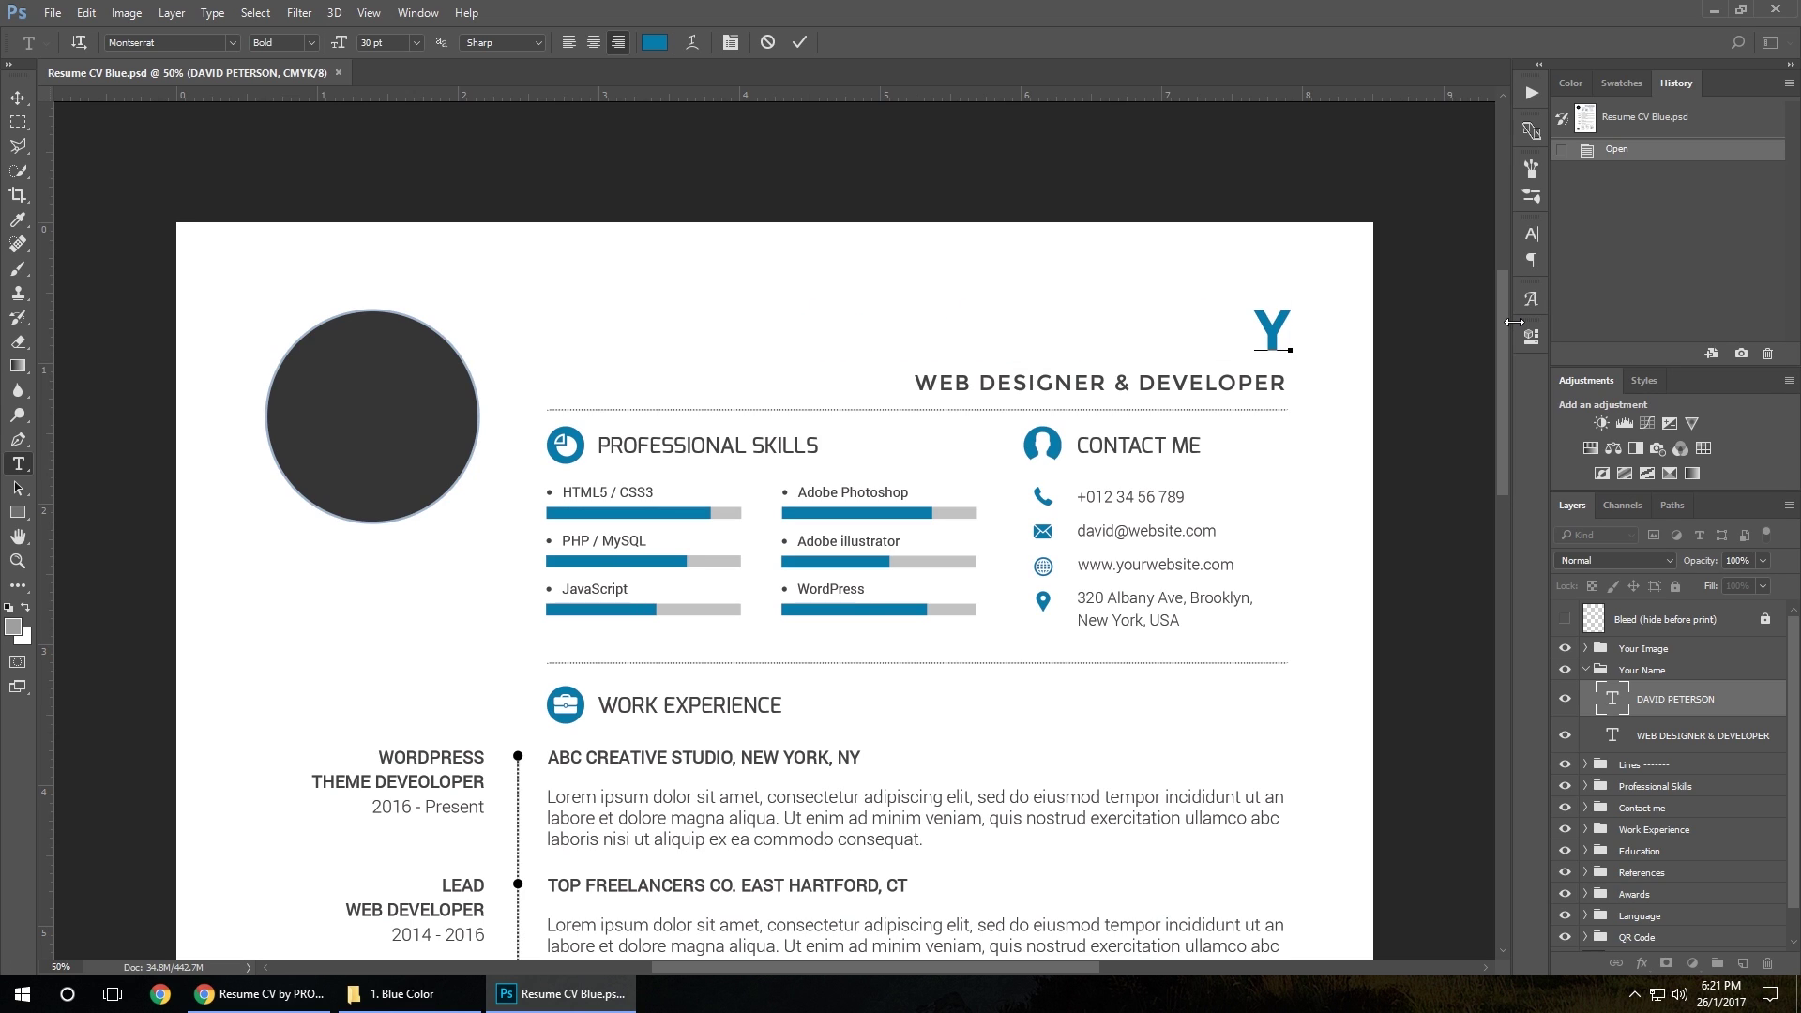
{"action": "type", "text": "OUR NAME"}
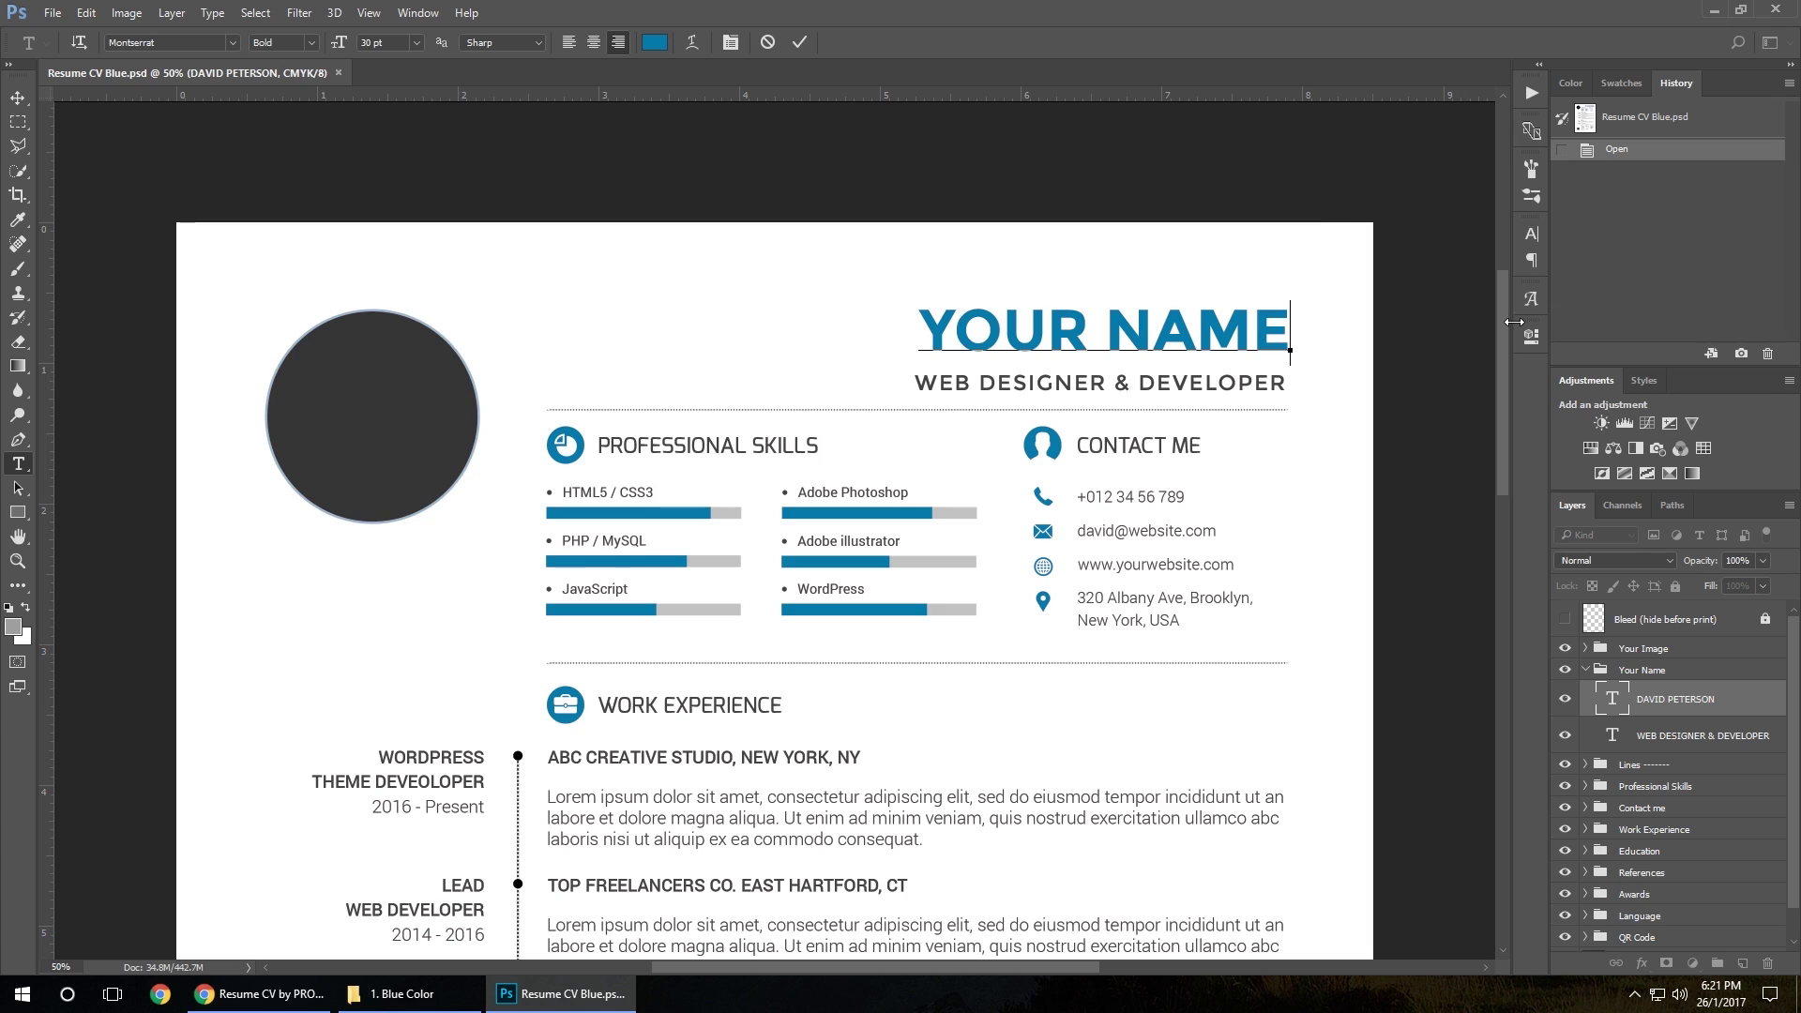
{"action": "key", "text": "ctrl+Return"}
- Replace the WEB DESIGNER & DEVELOPER subtitle with GRAPHIC DESIGNER
{"action": "left_click", "coordinate": [1075, 382]}
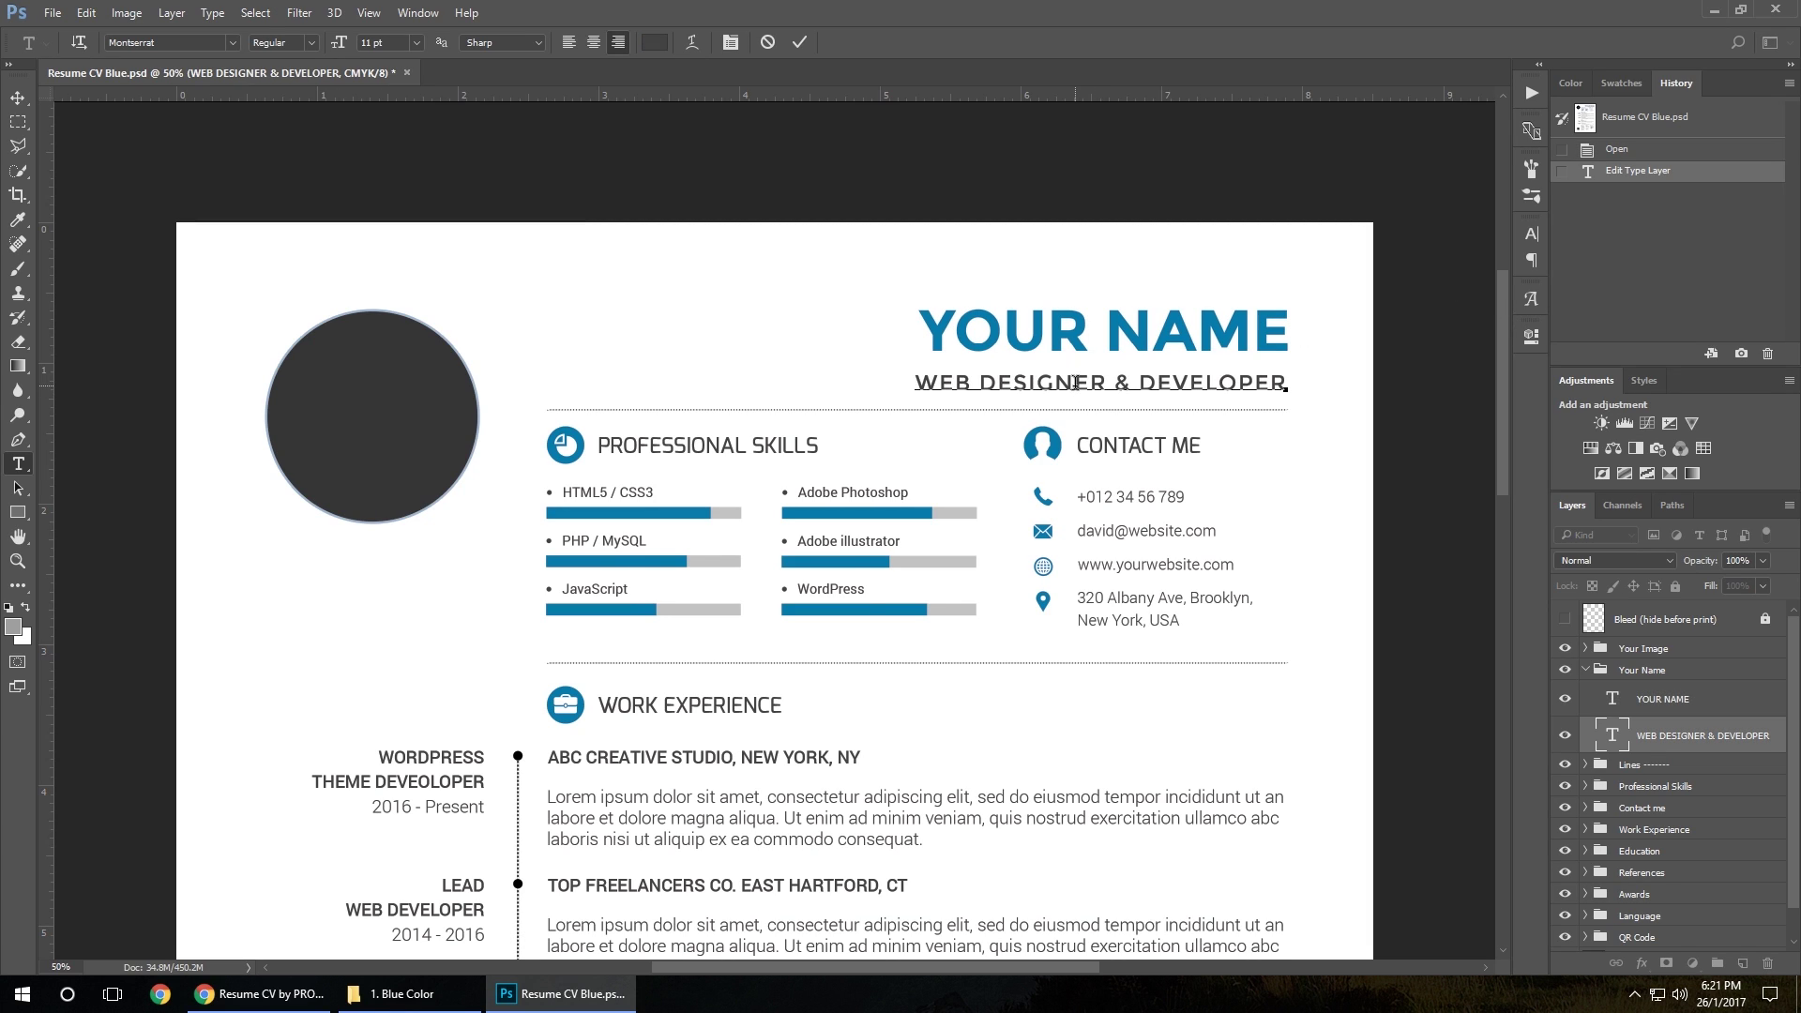
{"action": "left_click_drag", "start_coordinate": [915, 380], "coordinate": [1311, 380]}
{"action": "type", "text": "CRAPHIC DESIGNER"}
{"action": "left_click", "coordinate": [1313, 385]}
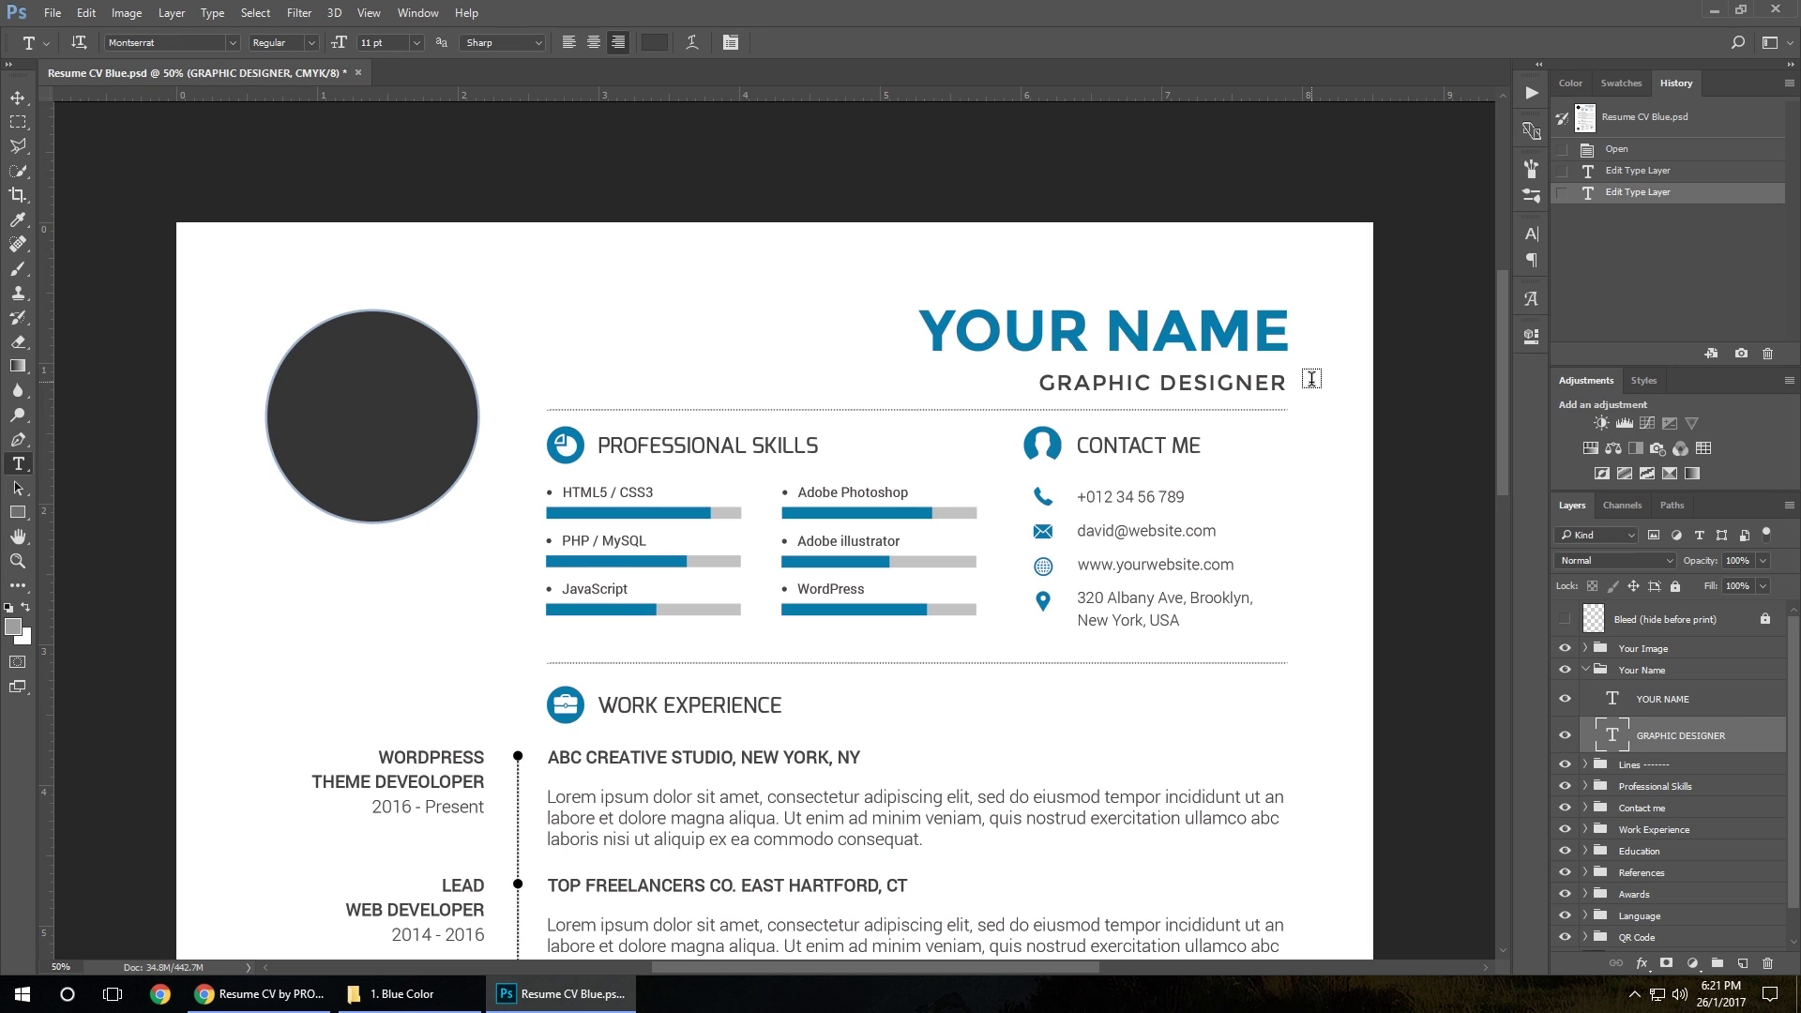
- Go through the phone, e-mail, website and address lines, then edit the WordPress and HTML5 / CSS3 skill labels
{"action": "left_click", "coordinate": [1138, 498]}
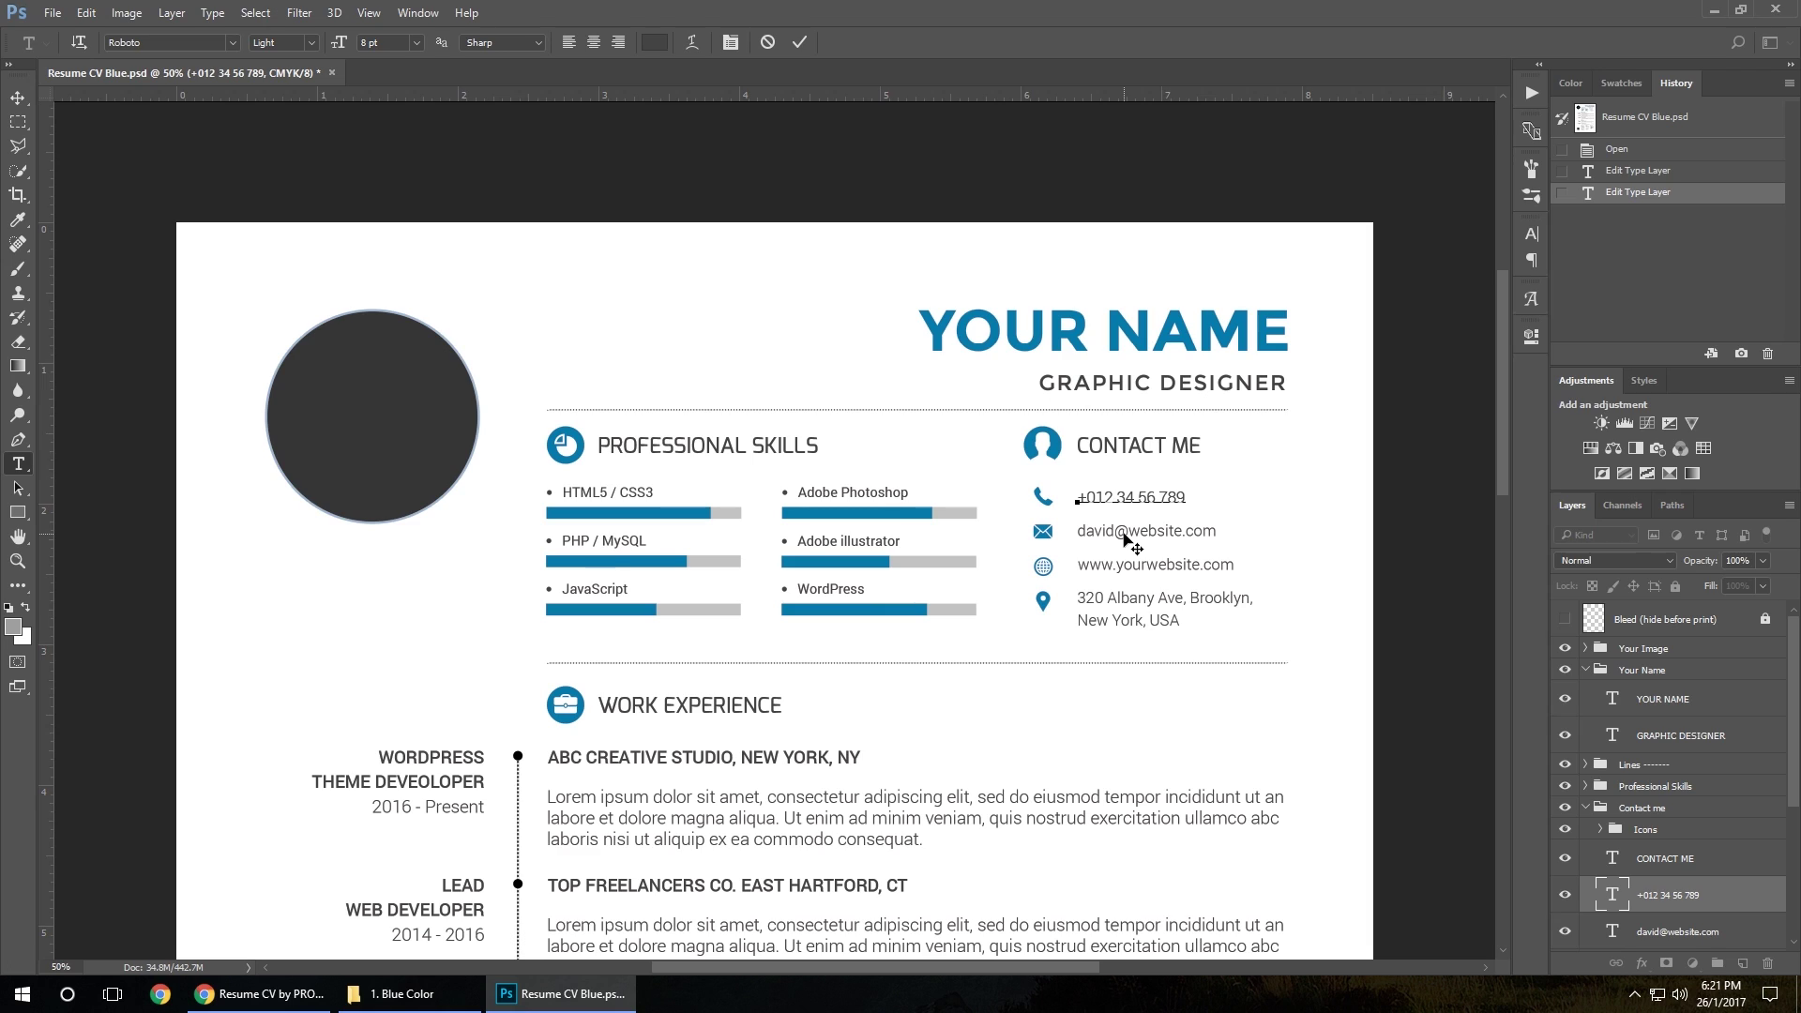
{"action": "left_click", "coordinate": [1126, 539]}
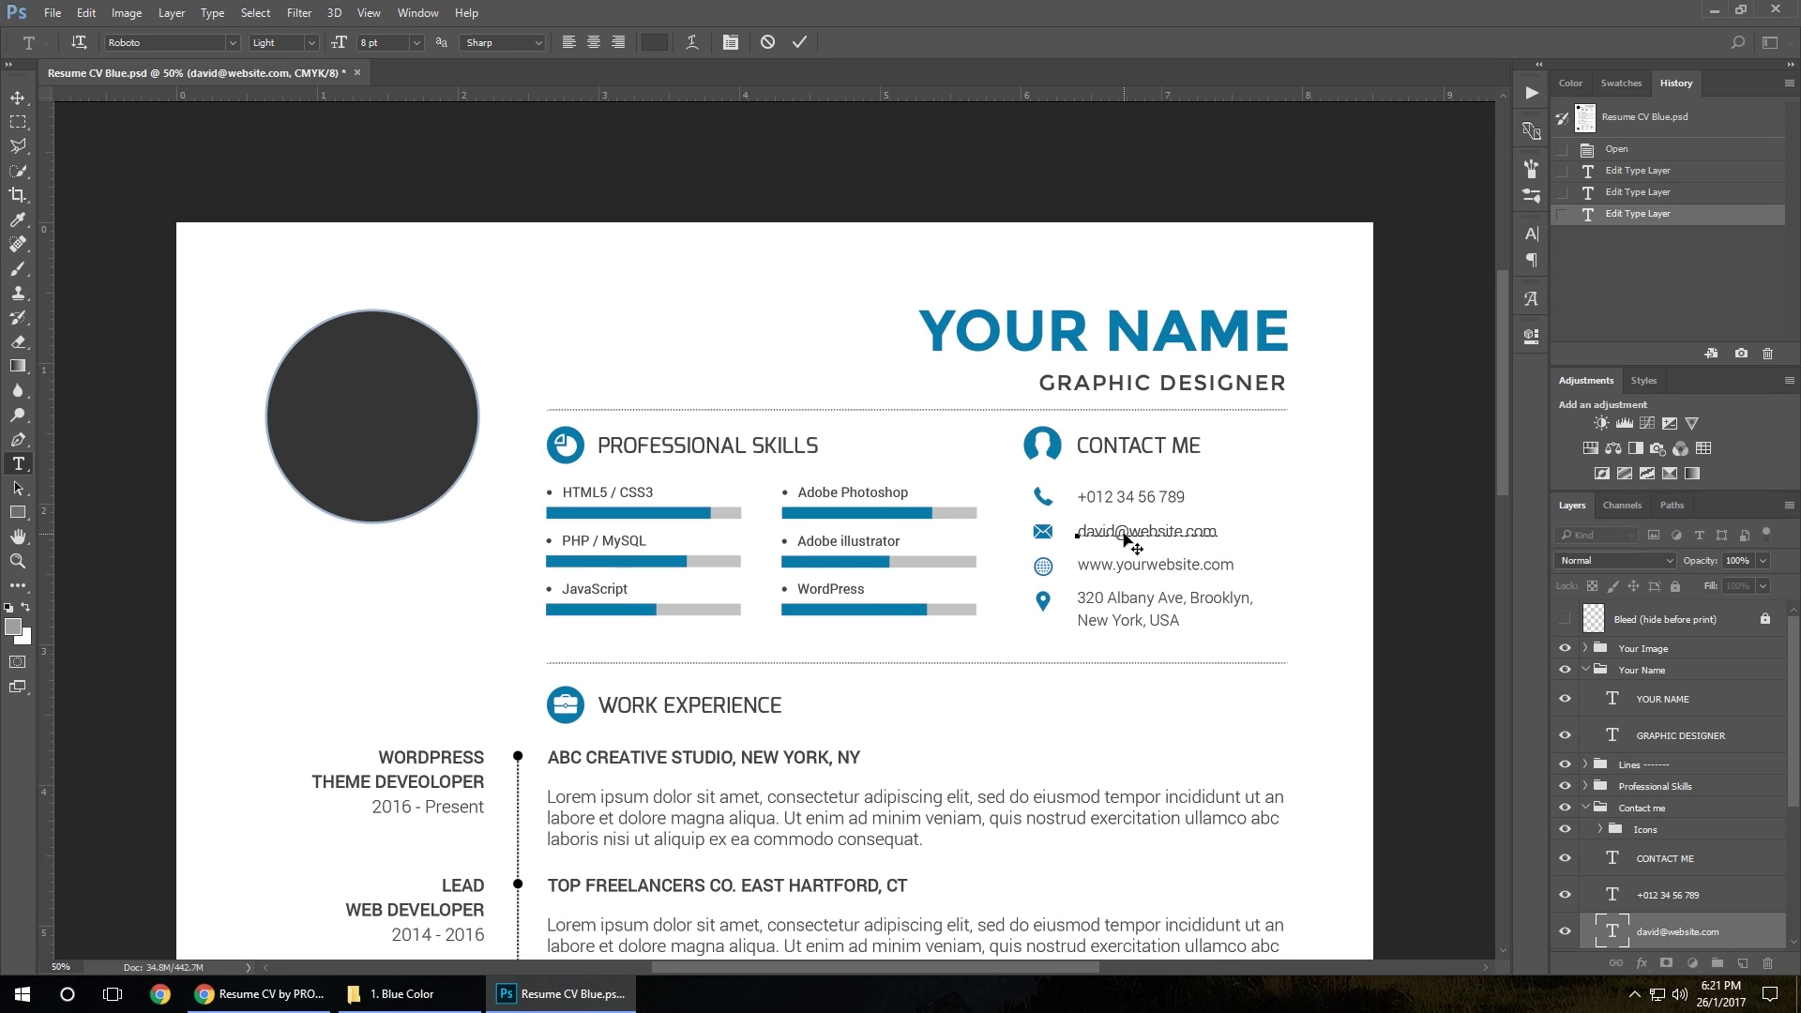
{"action": "left_click", "coordinate": [1126, 564]}
{"action": "left_click", "coordinate": [1124, 600]}
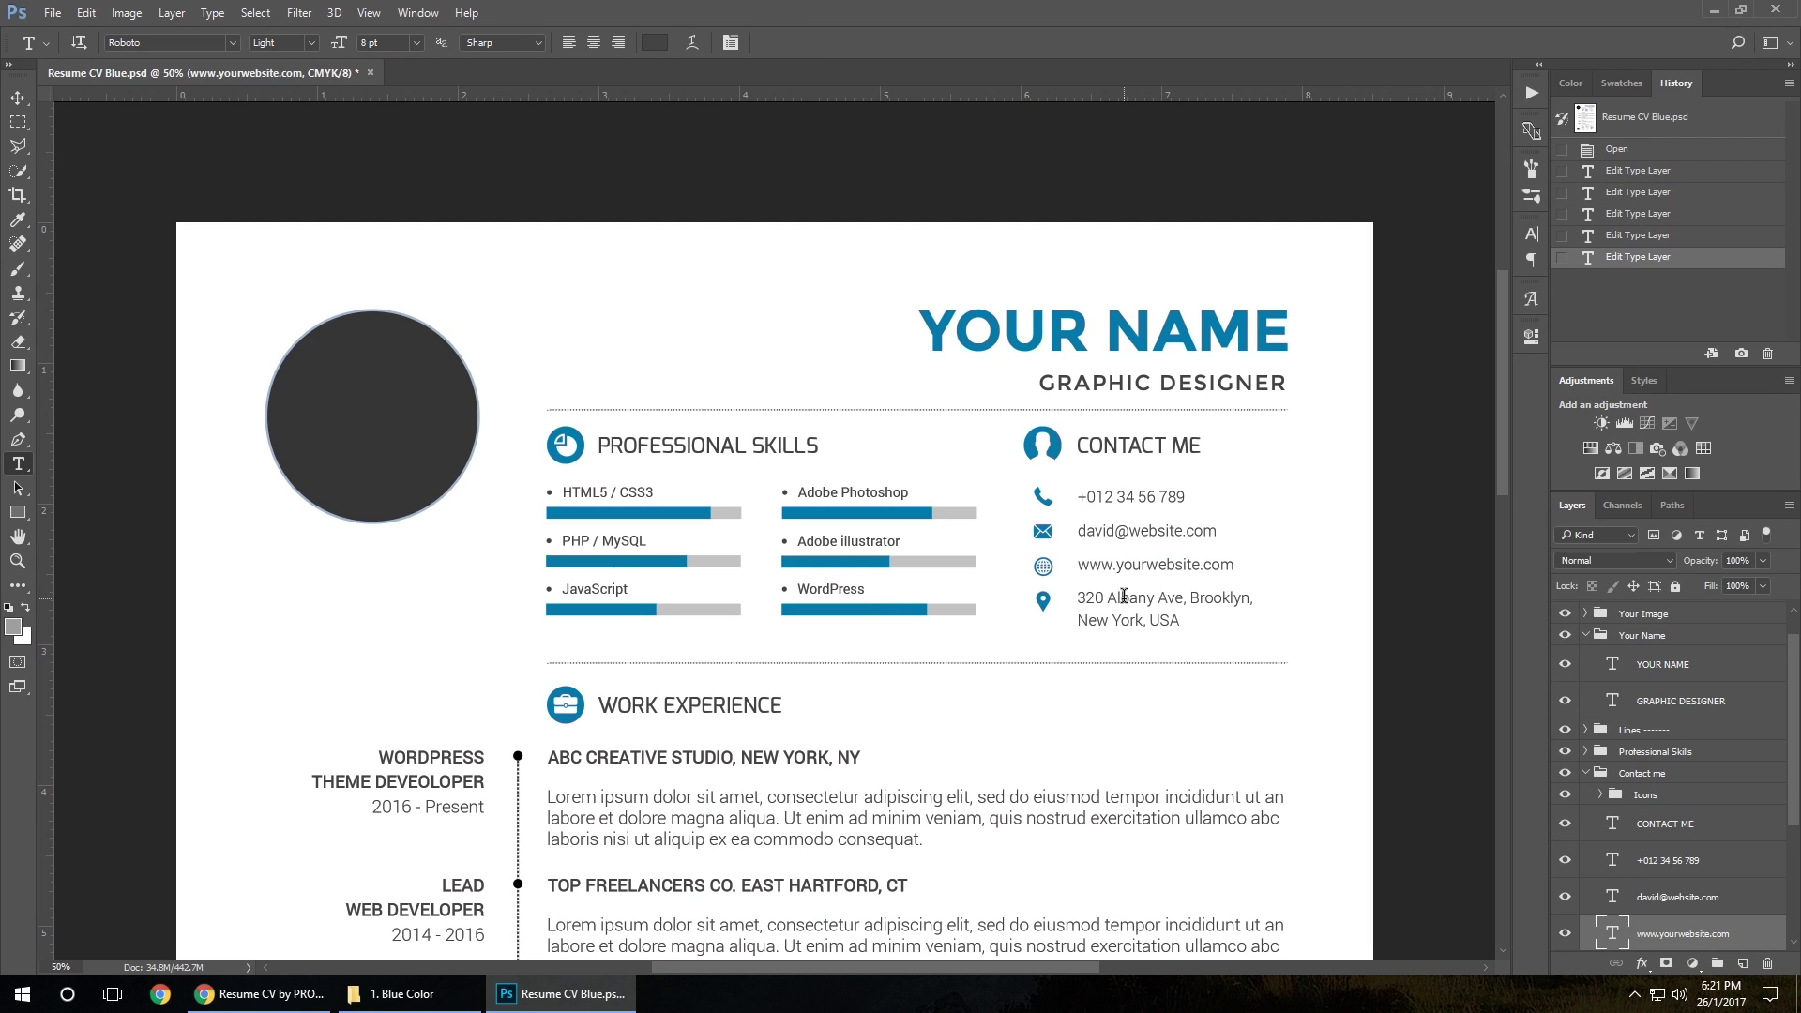
{"action": "left_click", "coordinate": [847, 591]}
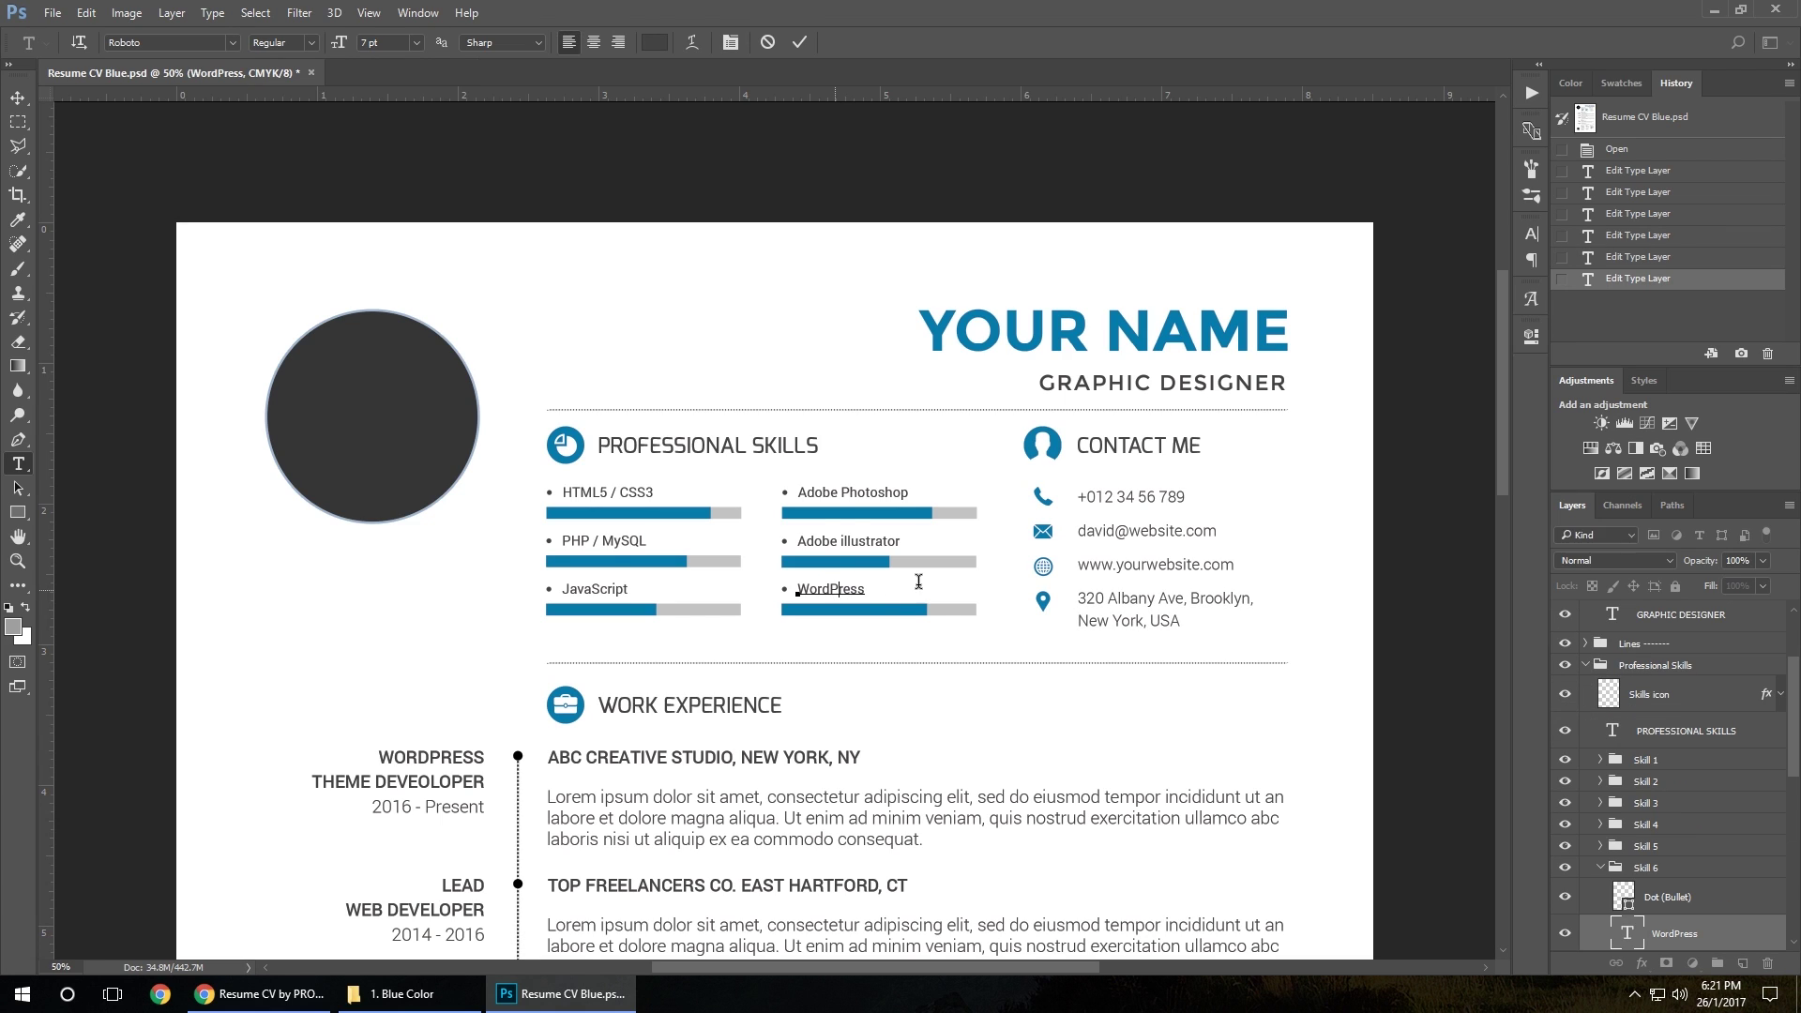
{"action": "left_click", "coordinate": [626, 495]}
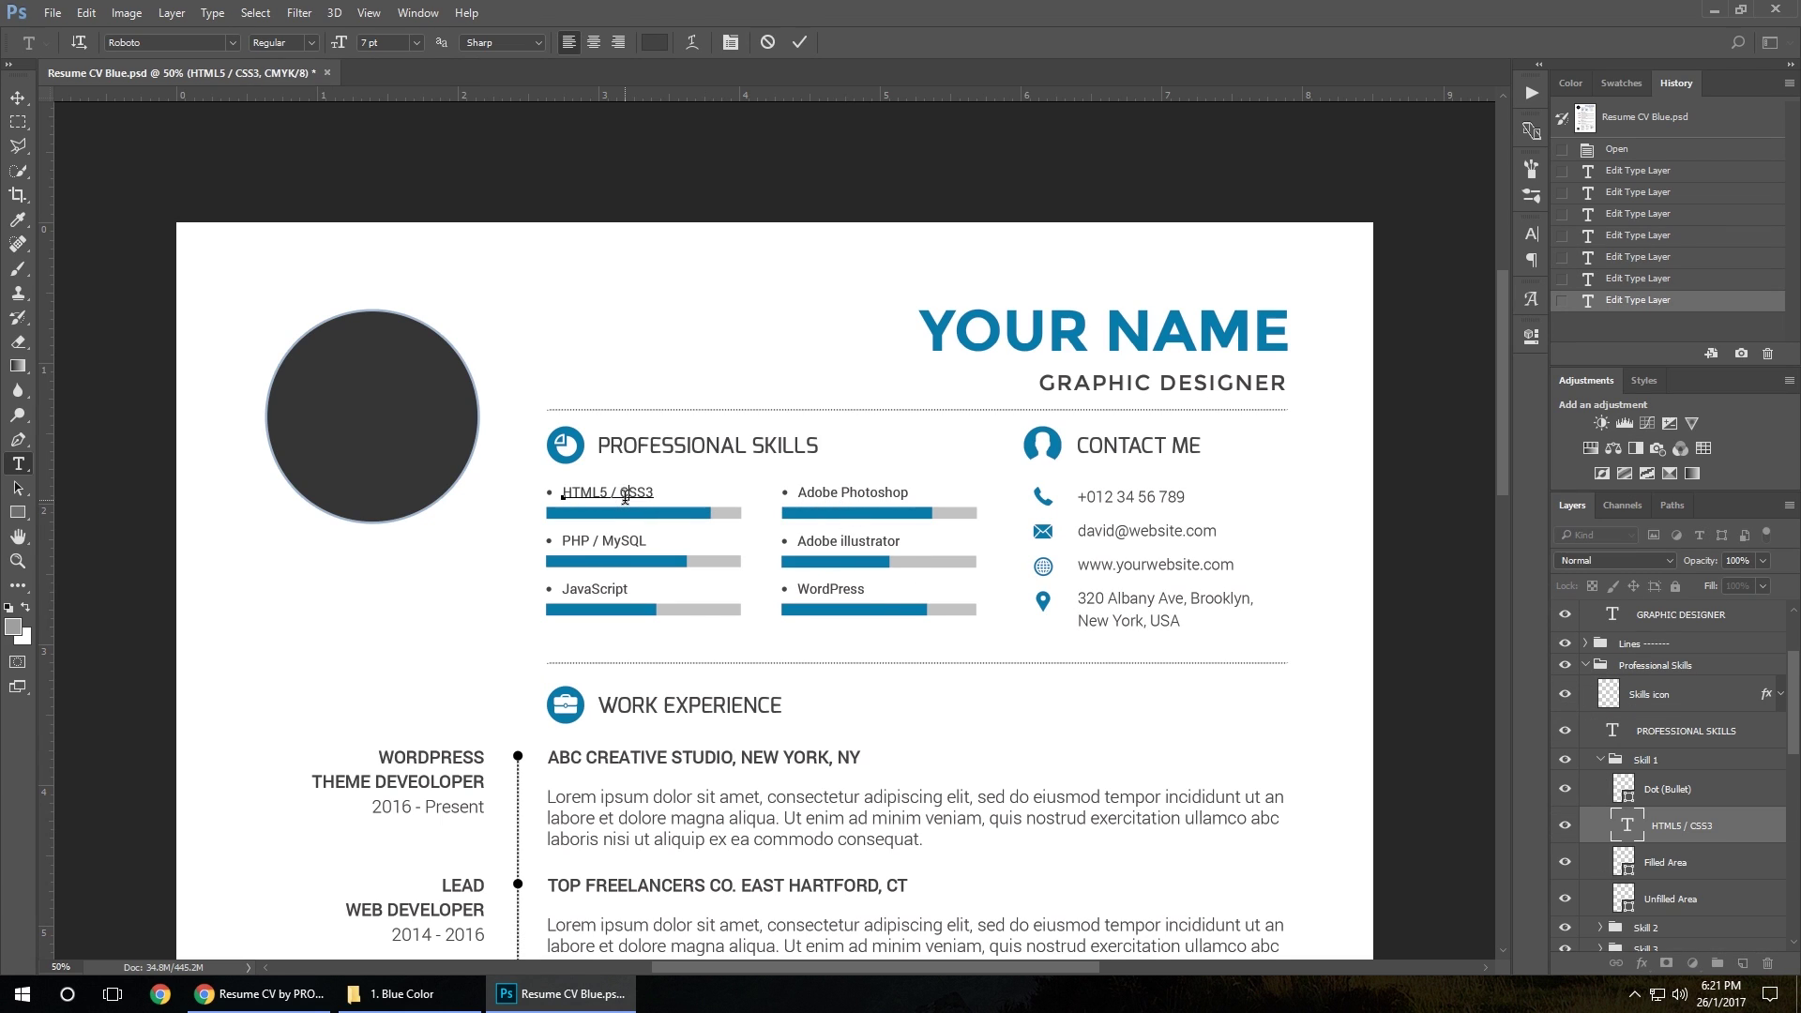
{"action": "key", "text": "ctrl+Return"}
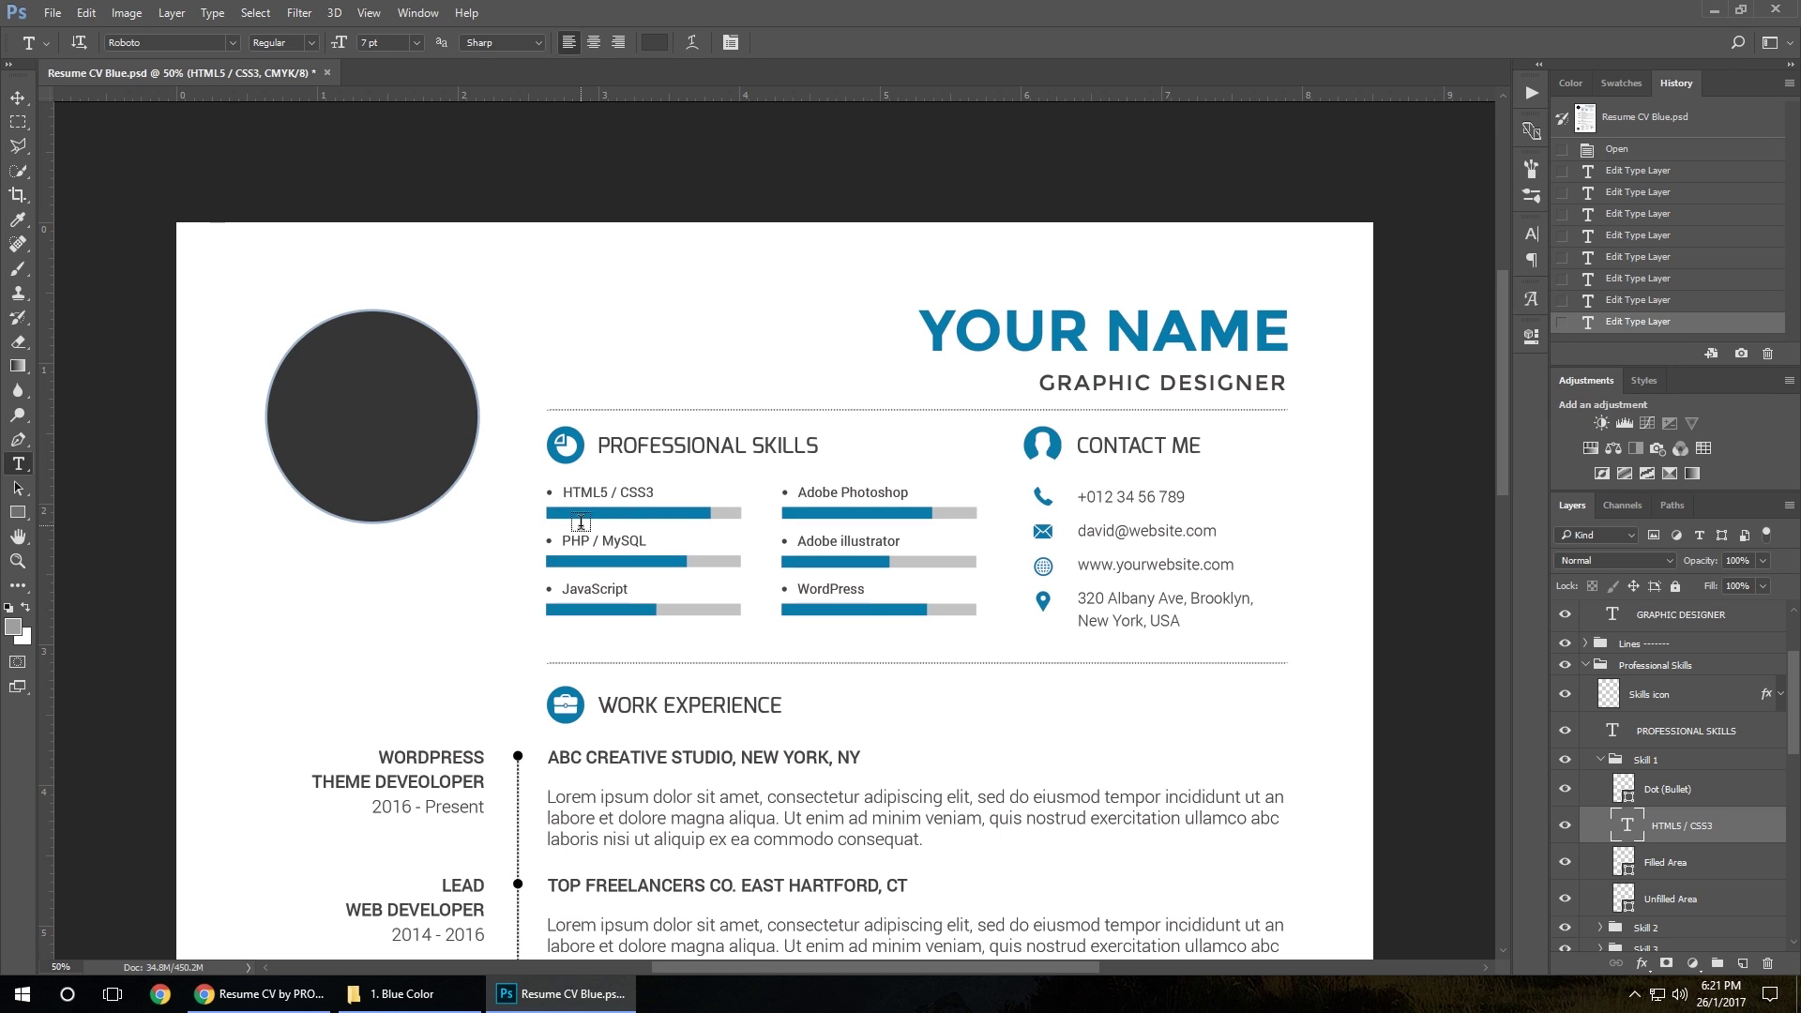
- Lengthen the HTML5 / CSS3 Filled Area bar in Professional Skills › Skill 1 with Free Transform
{"action": "left_click", "coordinate": [1585, 665], "text": "alt"}
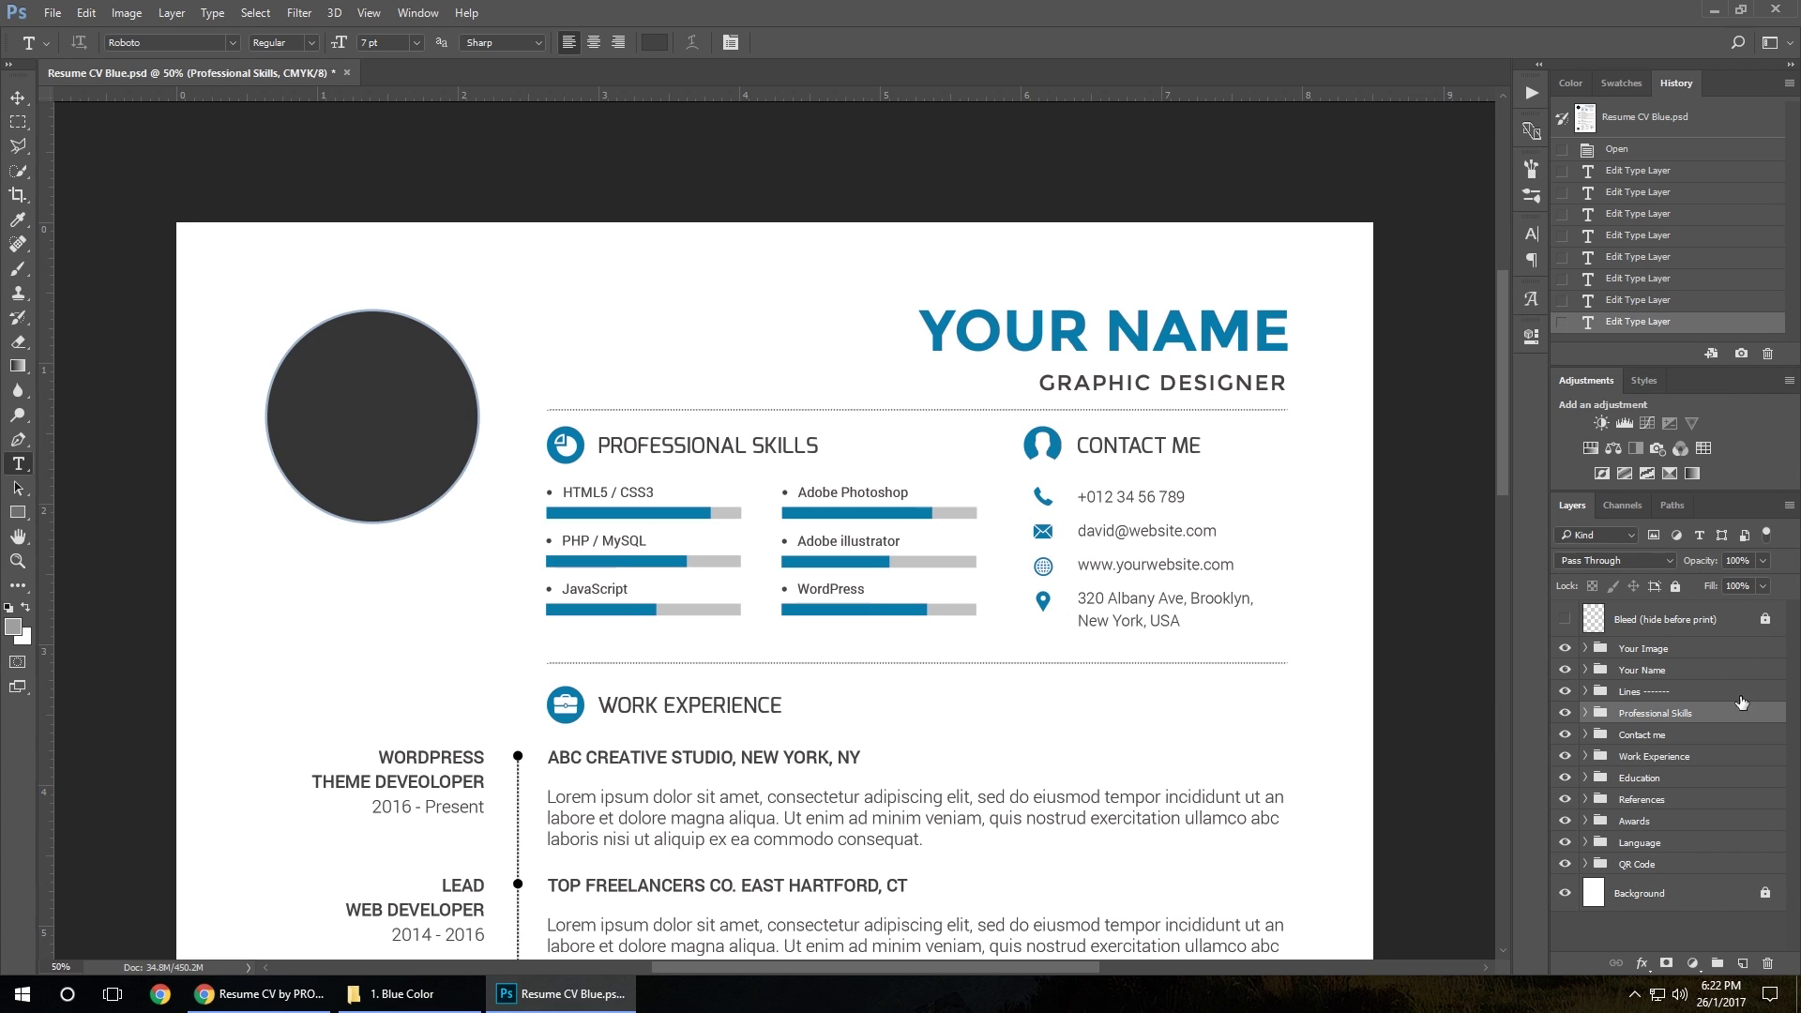
{"action": "left_click", "coordinate": [1584, 713]}
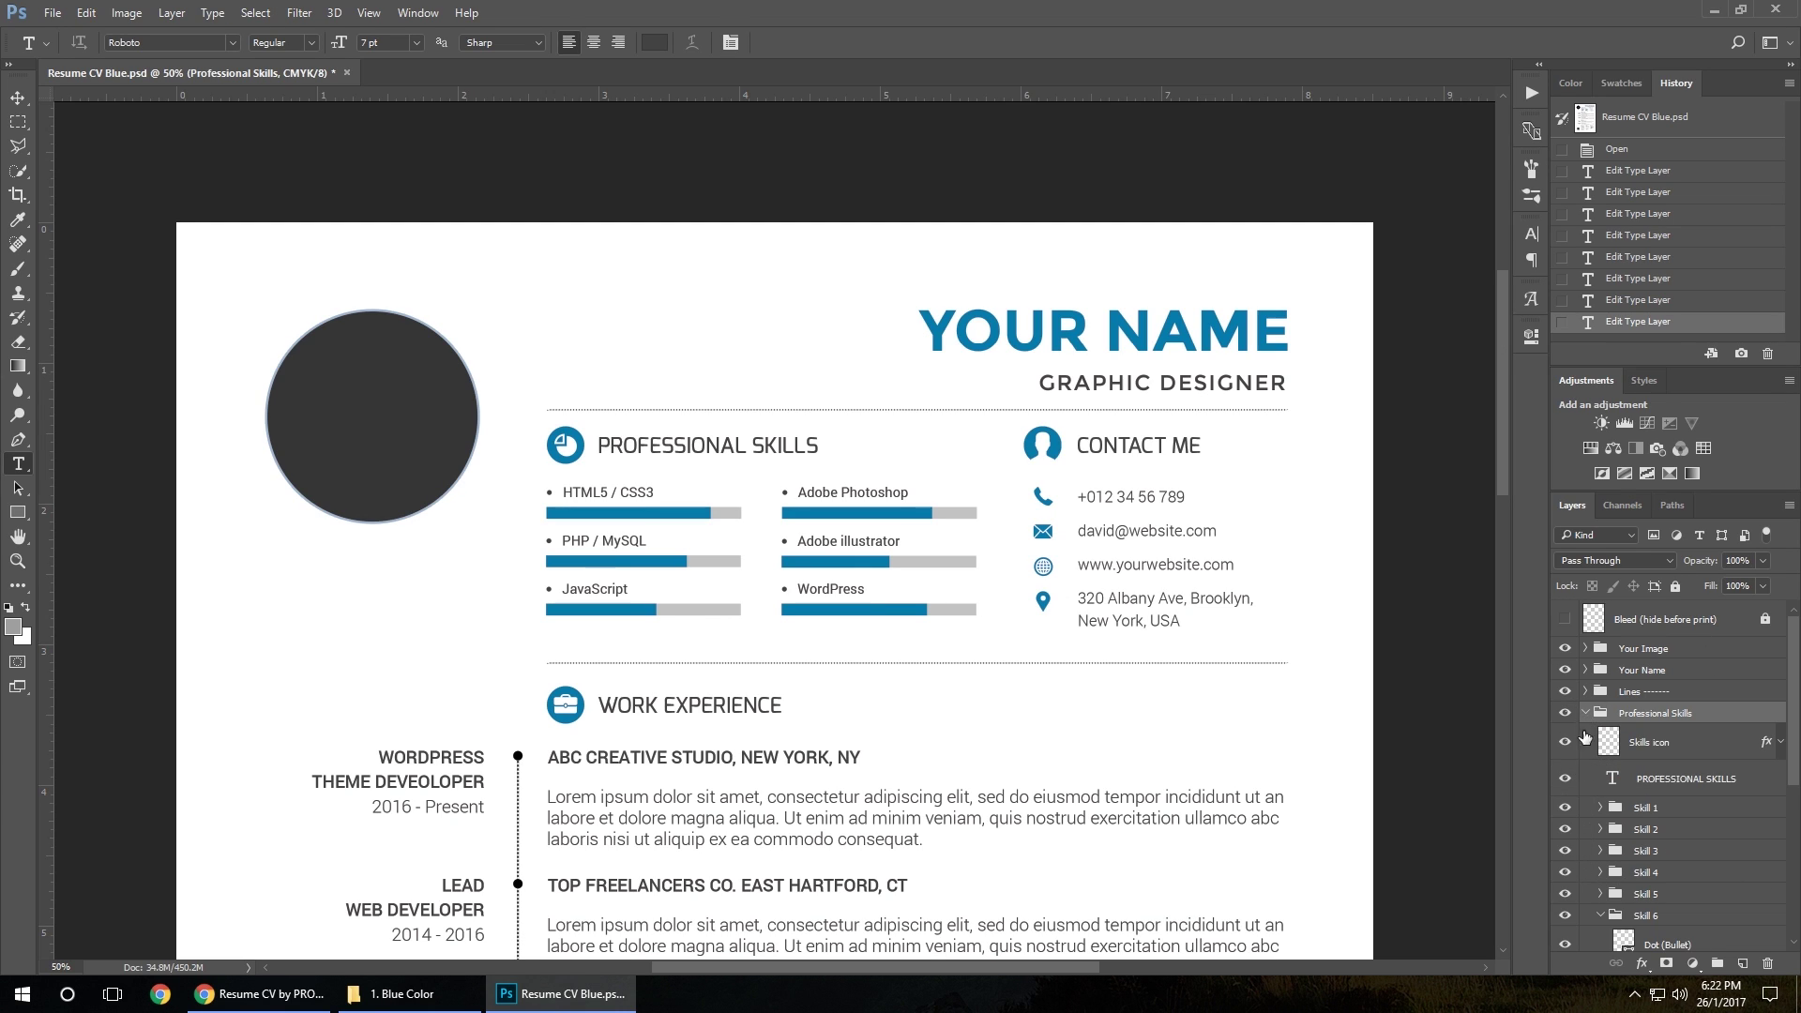
{"action": "left_click", "coordinate": [1600, 808]}
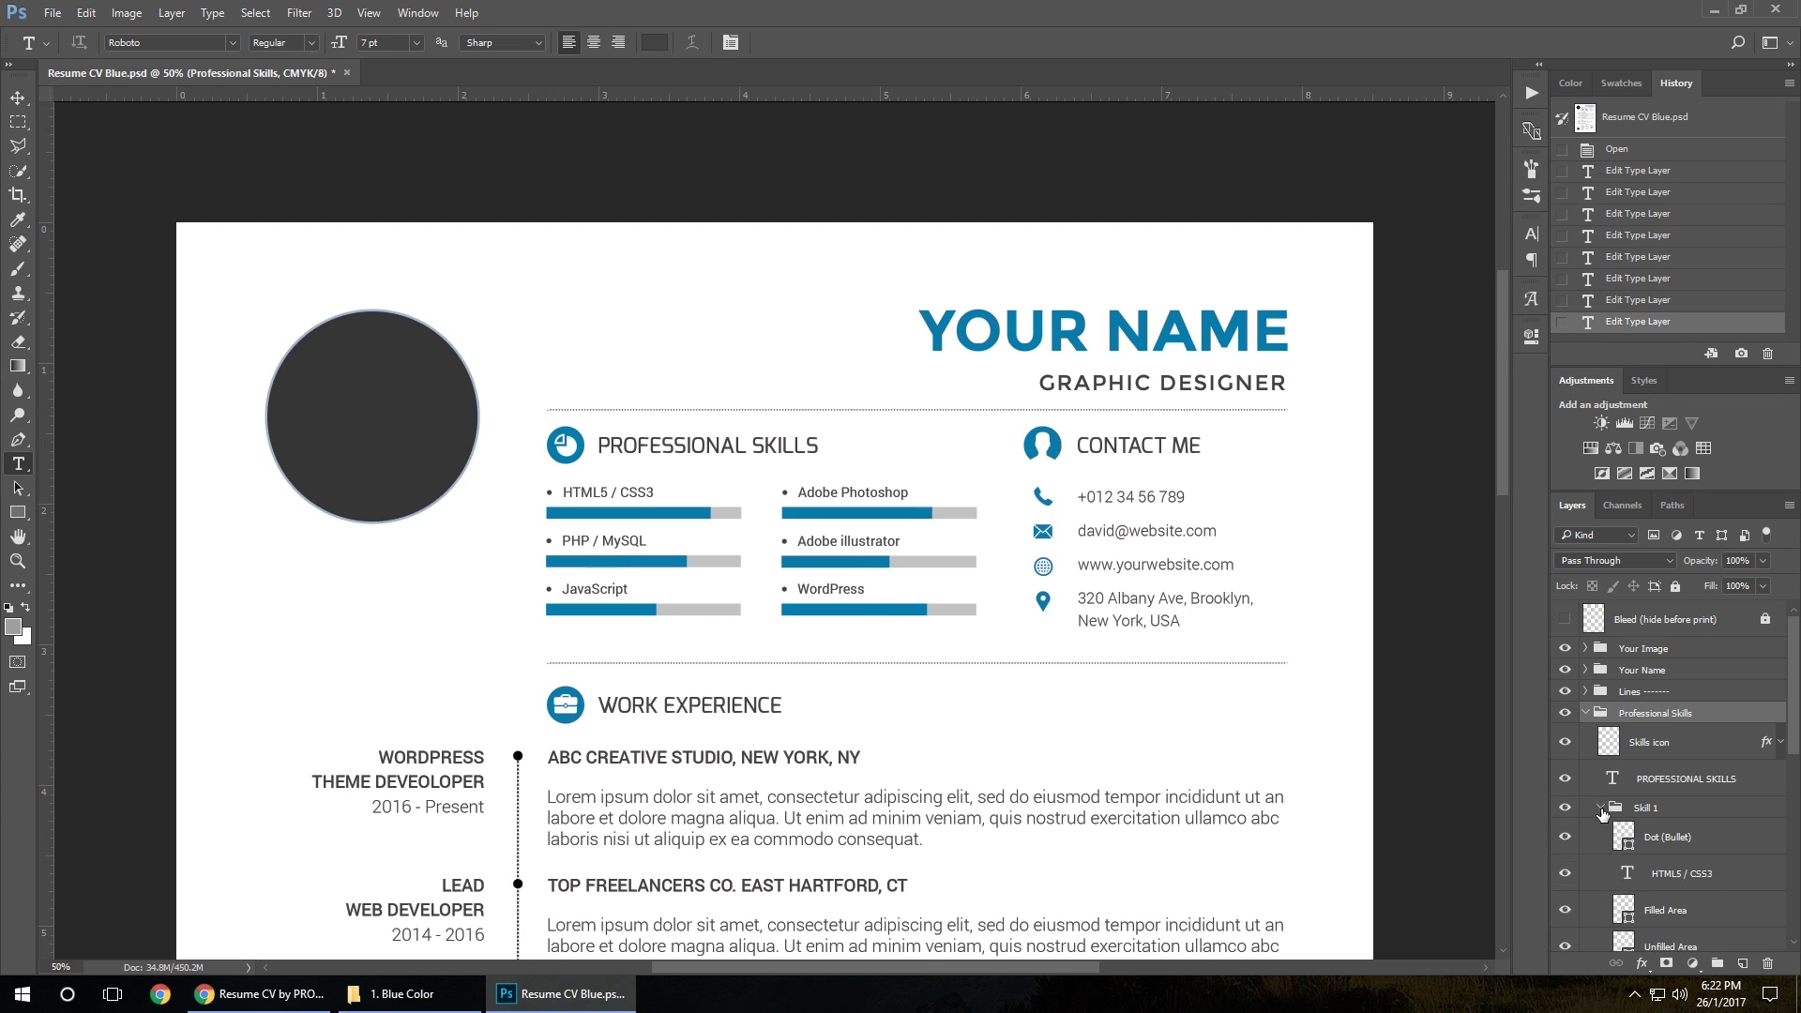
{"action": "left_click", "coordinate": [1679, 914]}
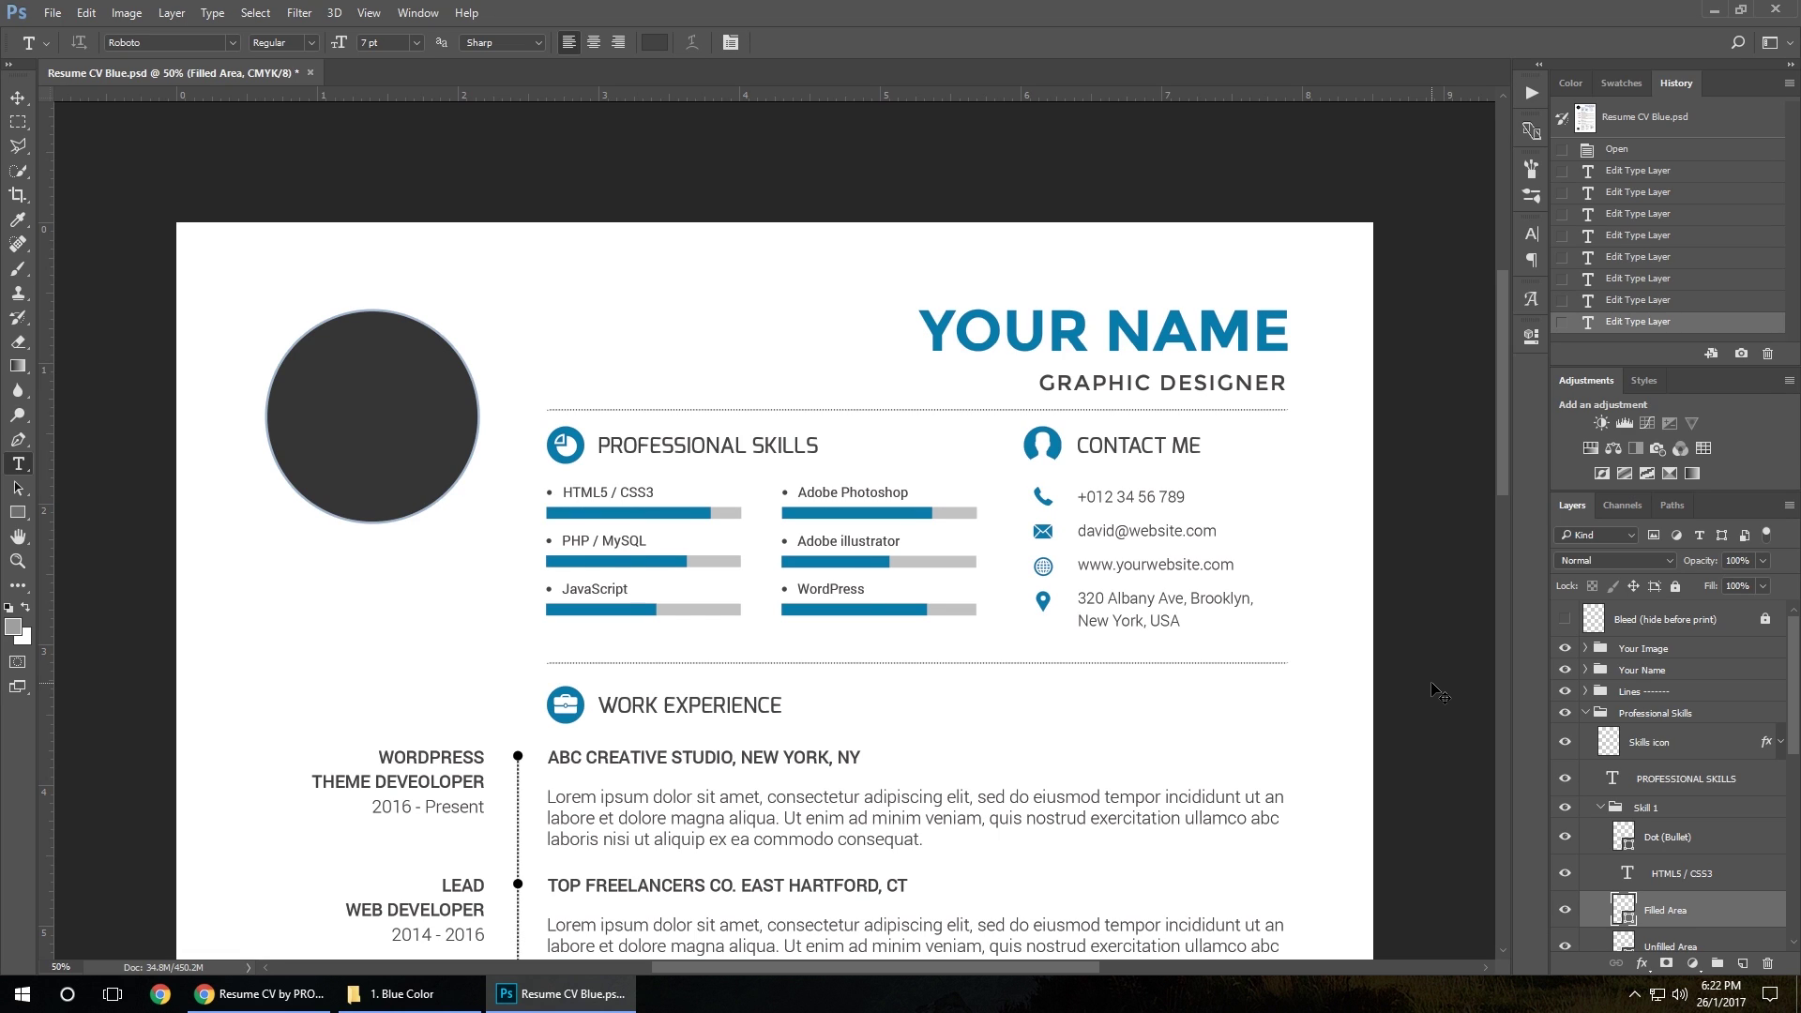
{"action": "key", "text": "ctrl+t"}
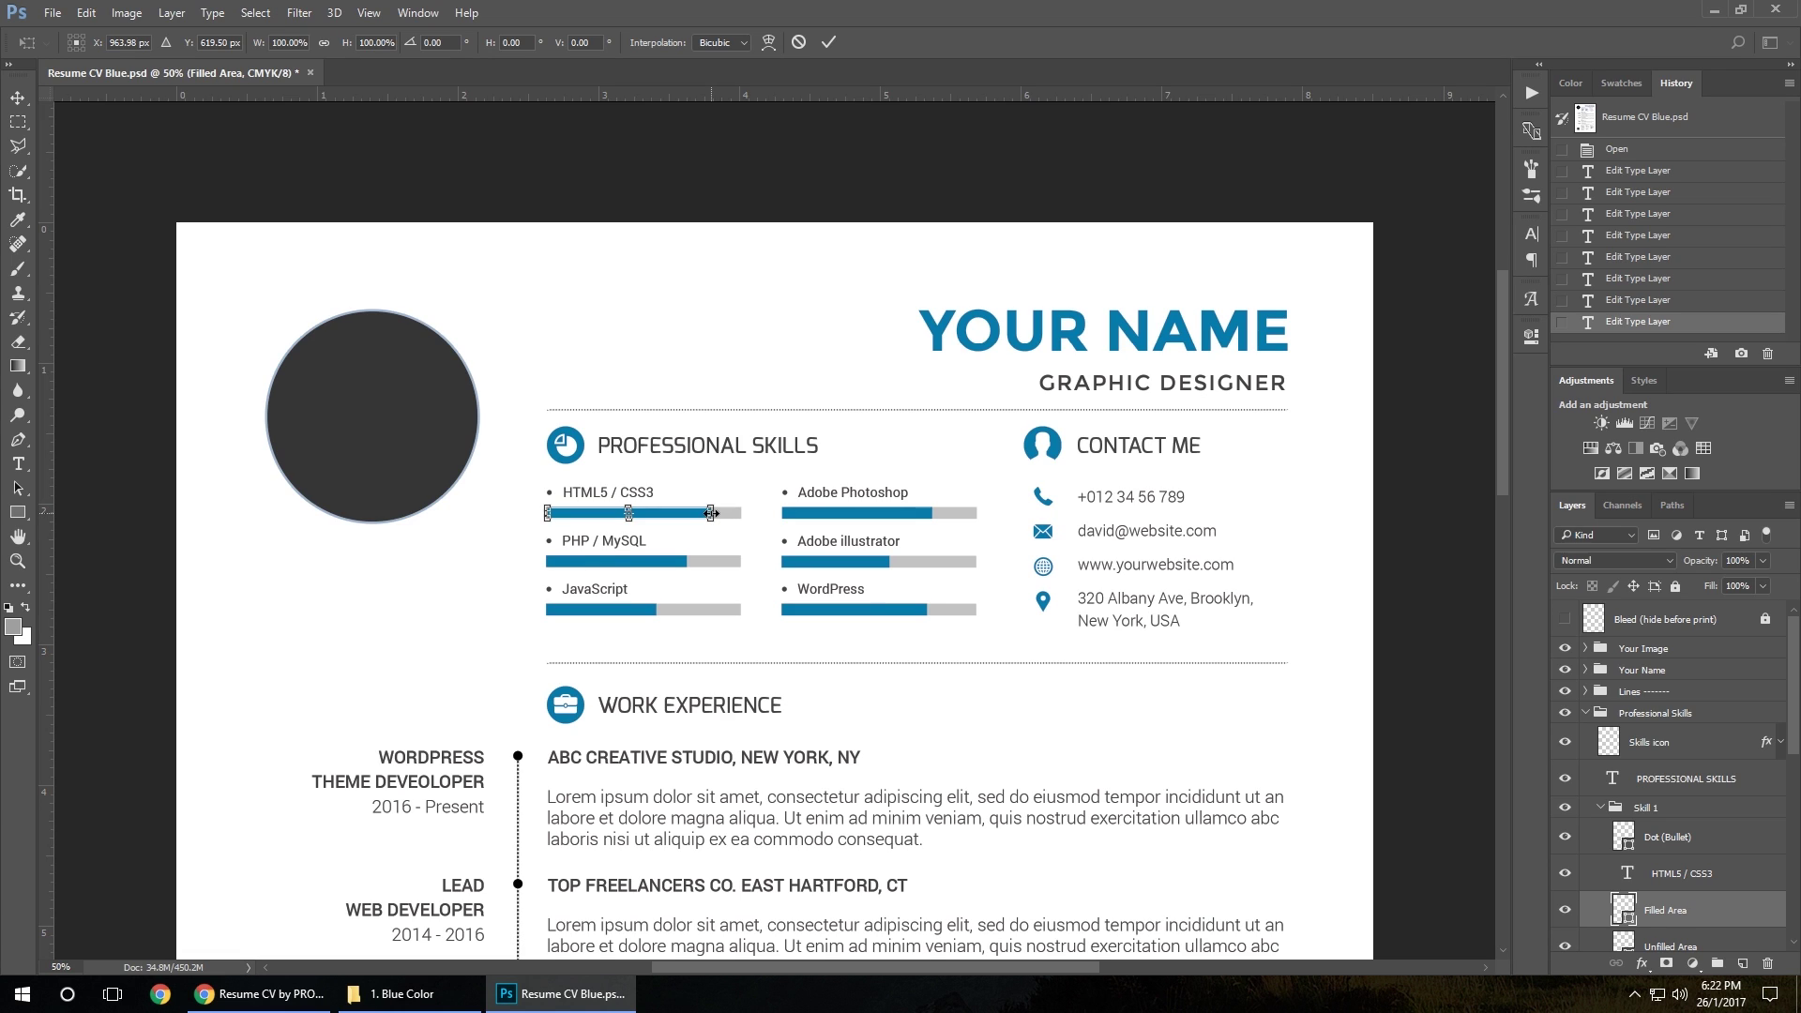
{"action": "mouse_move", "coordinate": [711, 513]}
{"action": "left_mouse_down"}
{"action": "mouse_move", "coordinate": [635, 514]}
{"action": "mouse_move", "coordinate": [705, 517]}
{"action": "left_mouse_up"}
{"action": "key", "text": "t"}
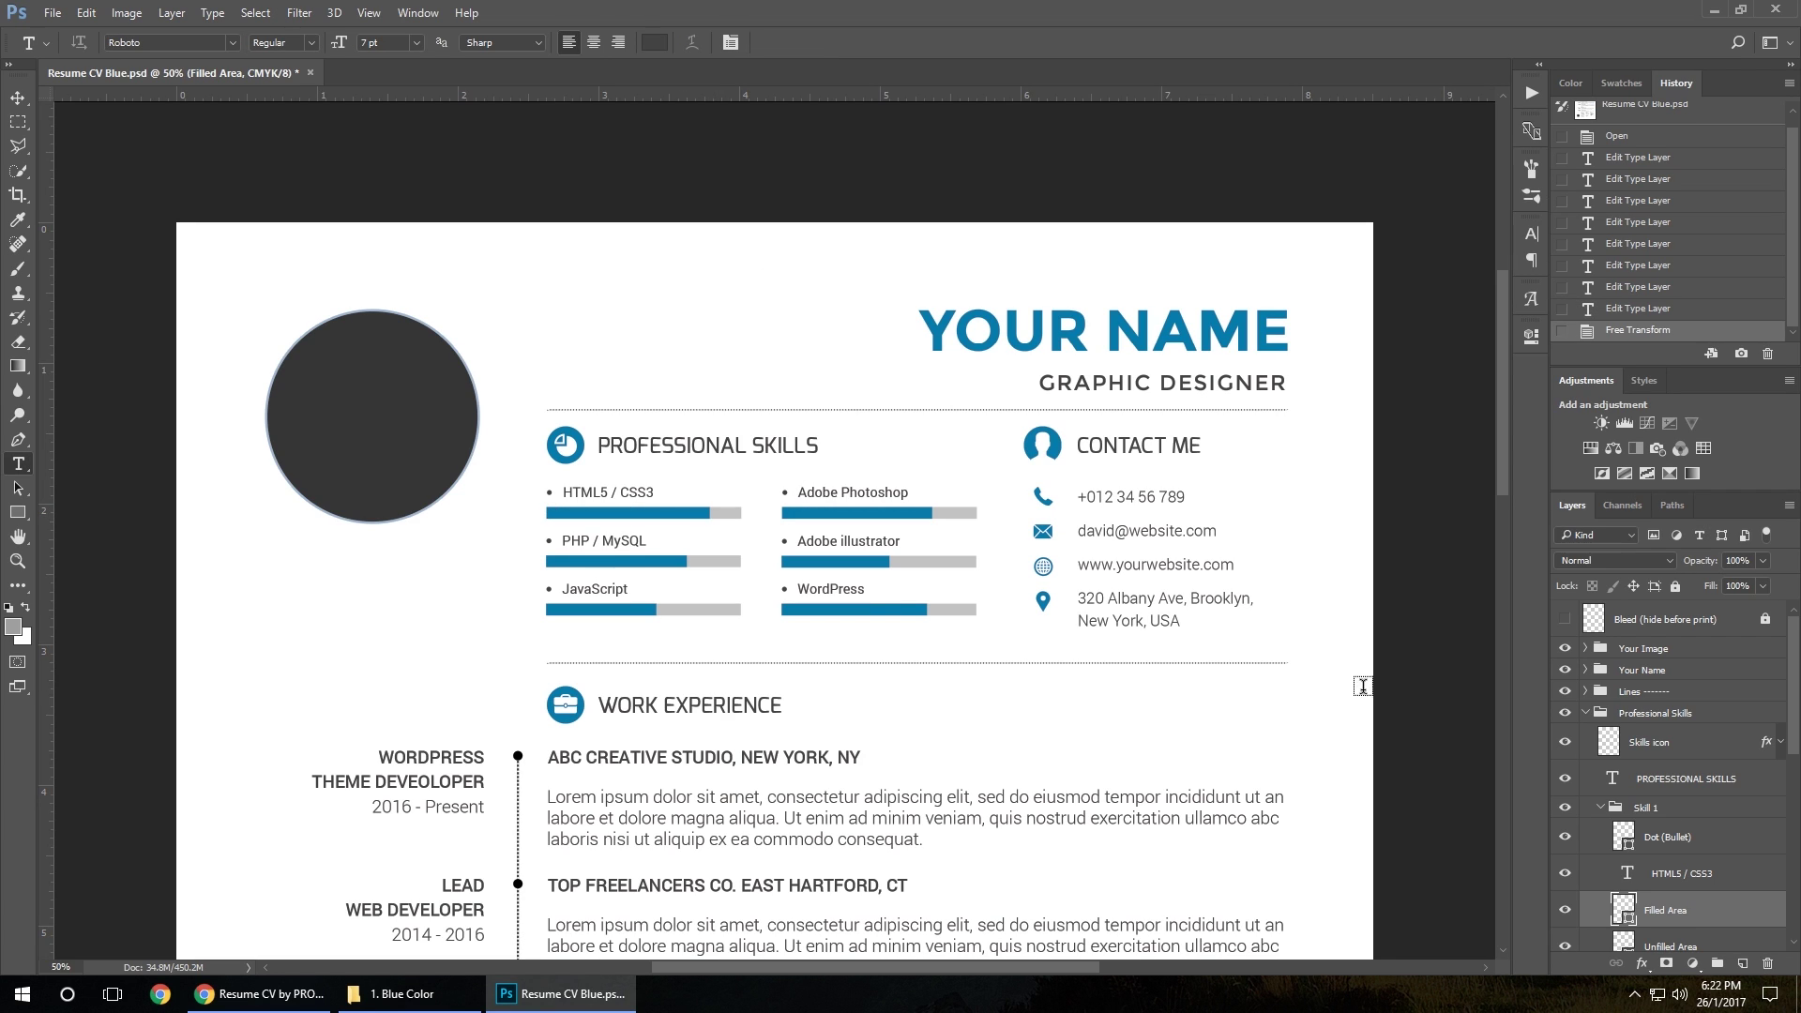
- Resize the PHP / MySQL Filled Area bar in Skill 2 to about 115% width
{"action": "left_click", "coordinate": [1599, 810]}
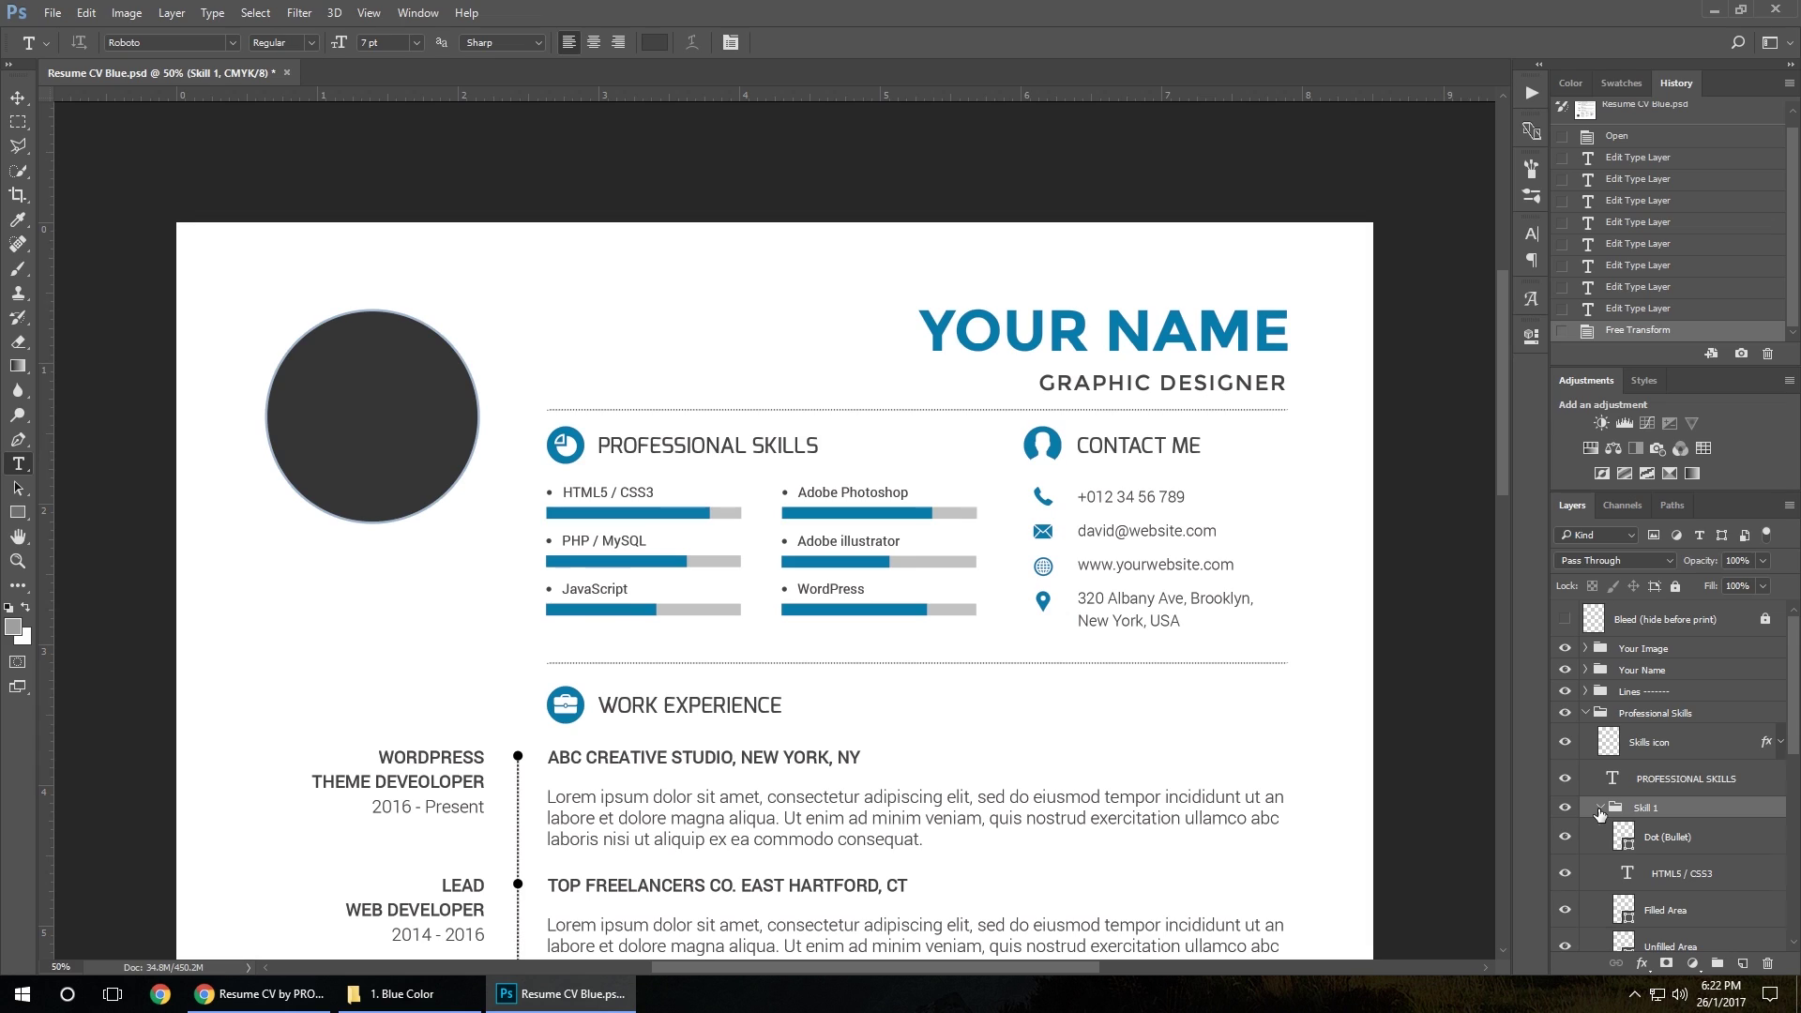
{"action": "left_click", "coordinate": [1599, 831]}
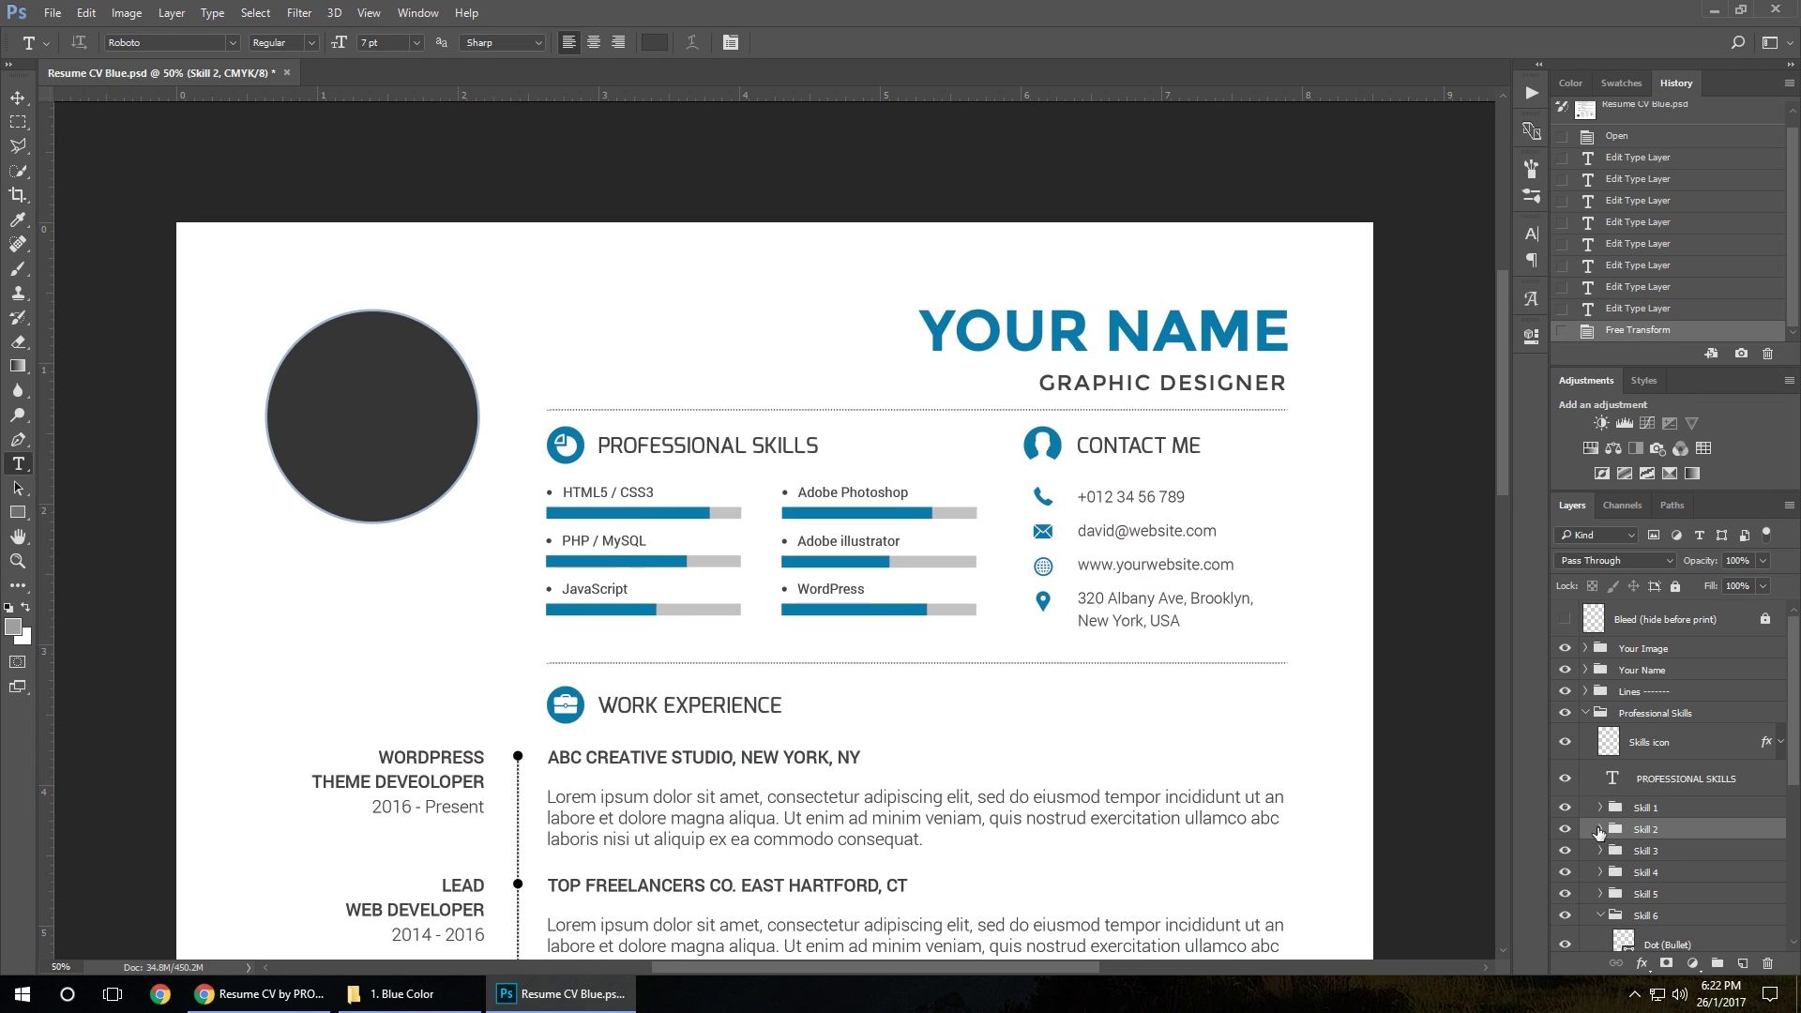
{"action": "left_click", "coordinate": [1600, 831]}
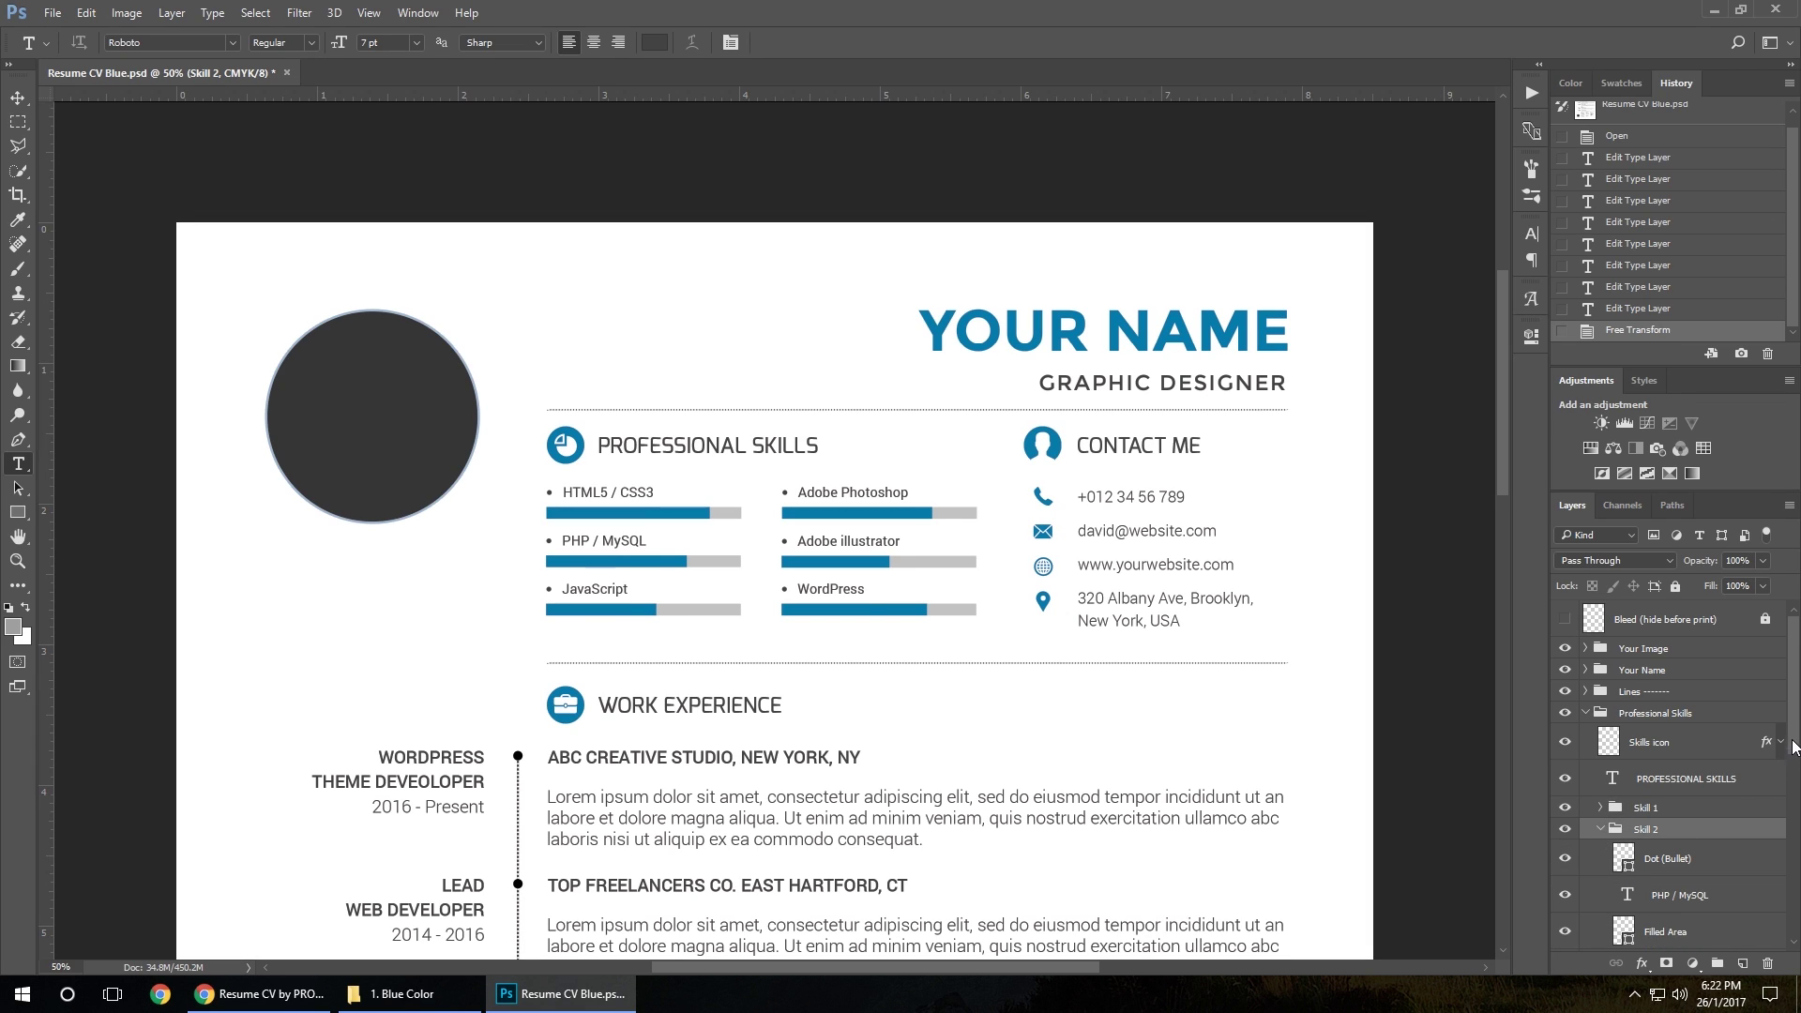
{"action": "scroll", "coordinate": [1793, 744], "scroll_direction": "down", "scroll_amount": 3}
{"action": "left_click", "coordinate": [1665, 780]}
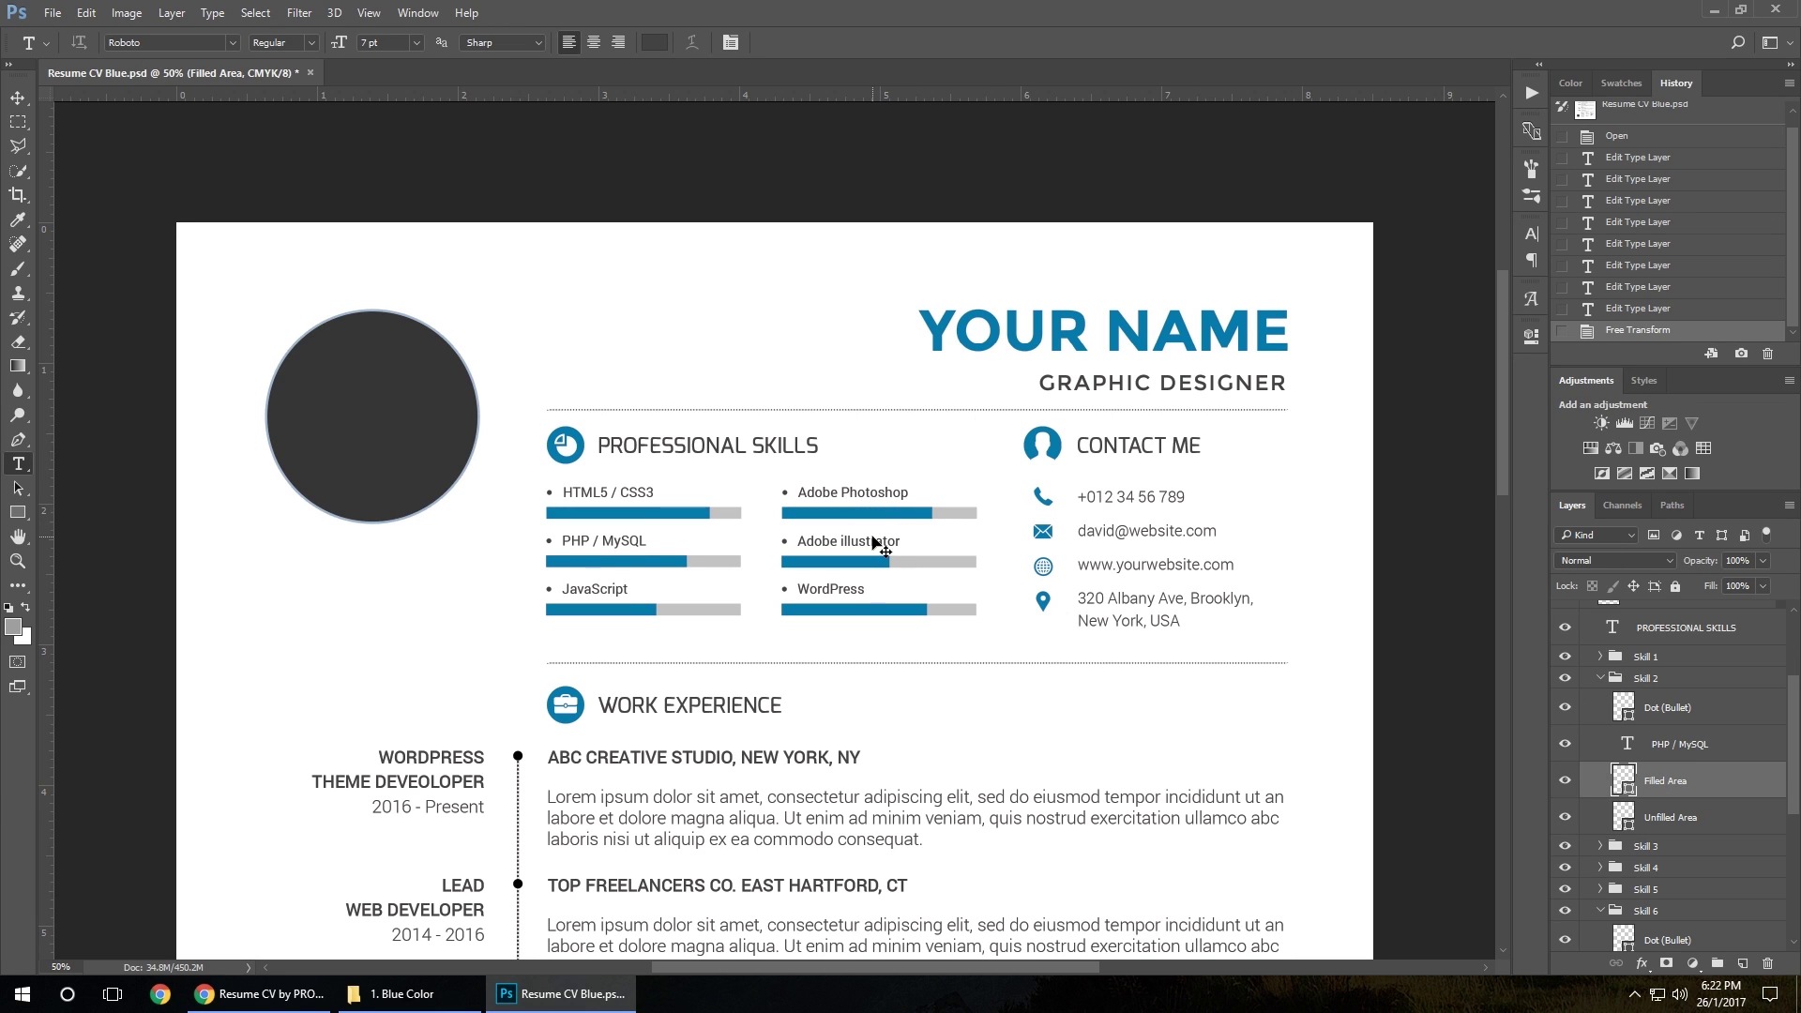
{"action": "key", "text": "ctrl+t"}
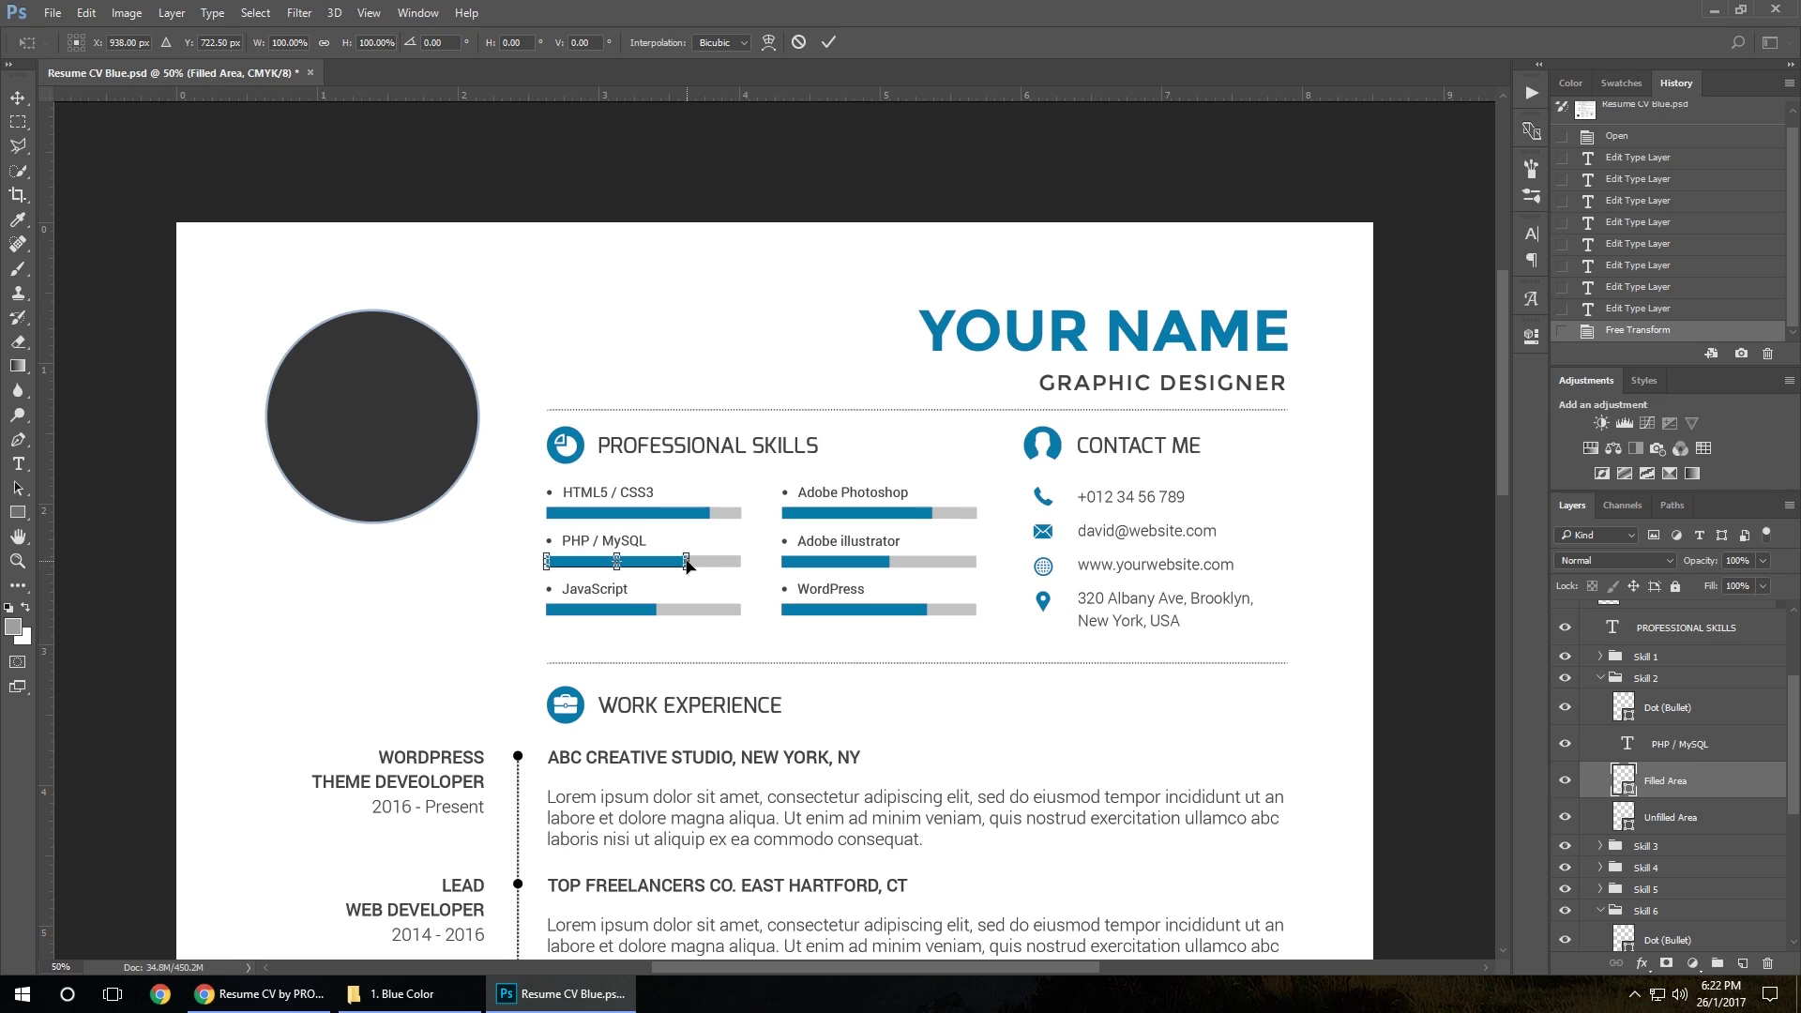
{"action": "left_click_drag", "start_coordinate": [705, 559], "coordinate": [723, 560]}
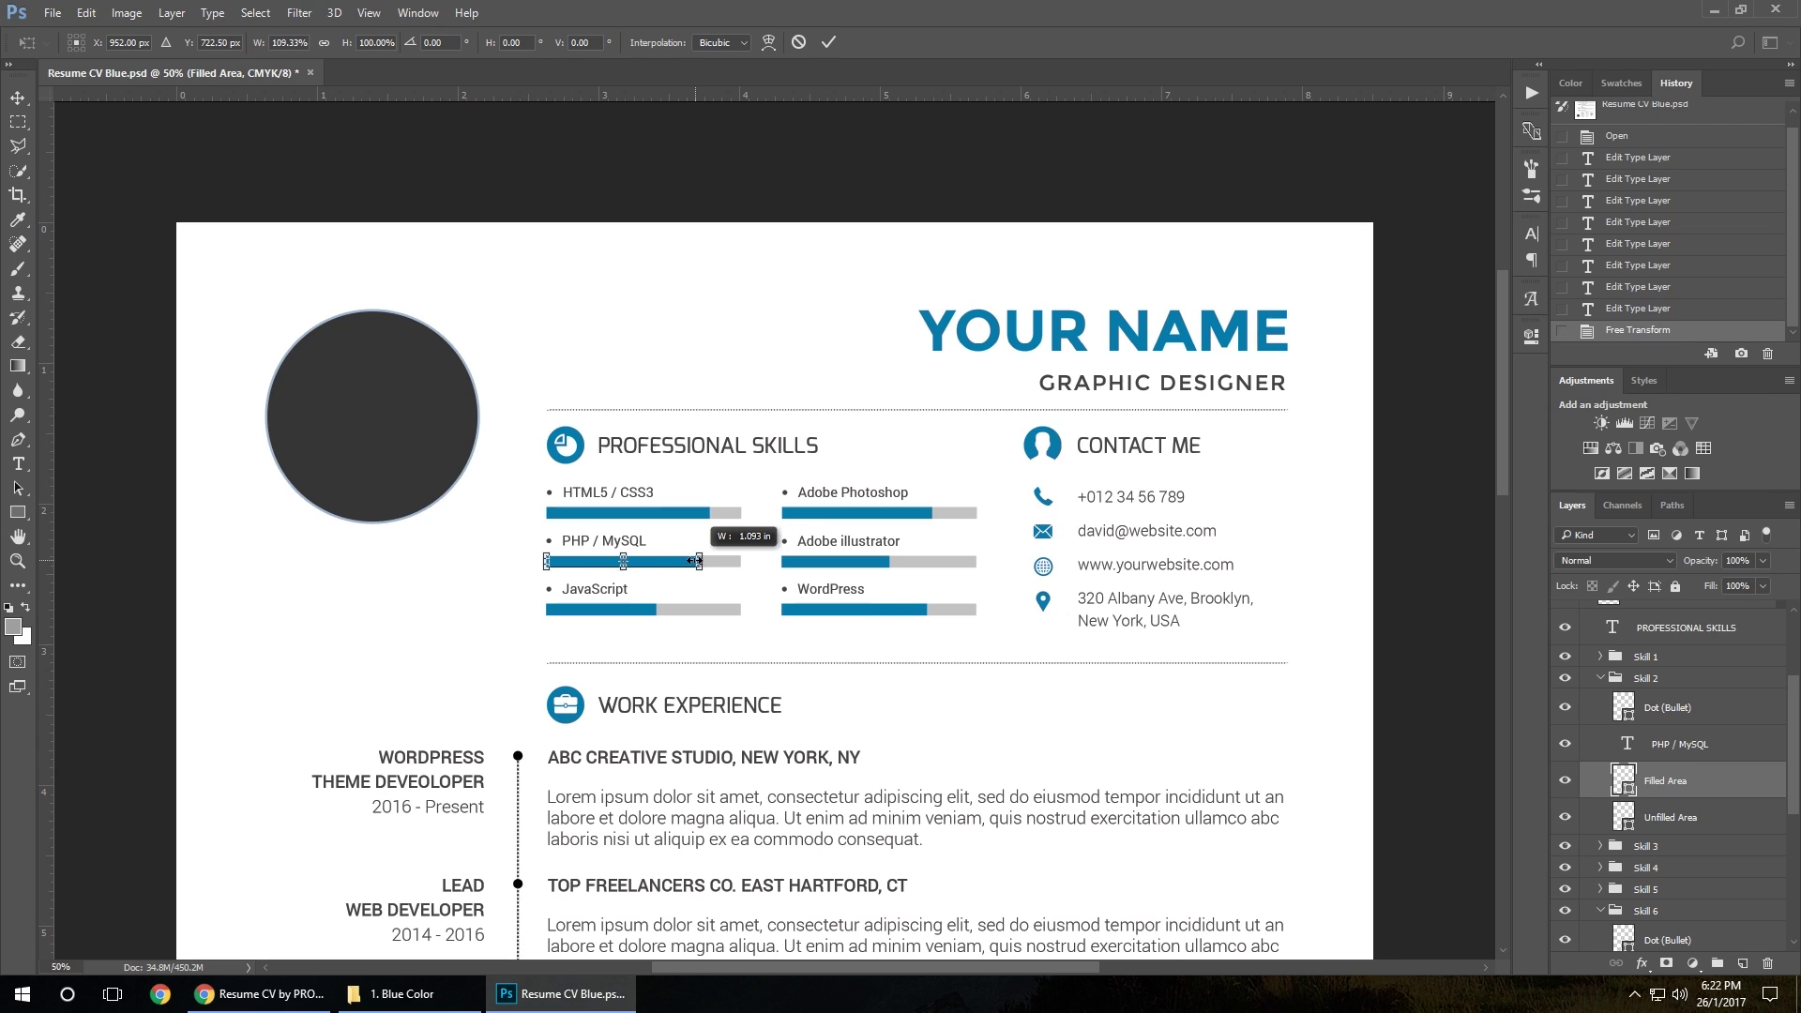
{"action": "mouse_move", "coordinate": [694, 560]}
{"action": "left_mouse_down"}
{"action": "mouse_move", "coordinate": [726, 561]}
{"action": "mouse_move", "coordinate": [600, 563]}
{"action": "mouse_move", "coordinate": [727, 574]}
{"action": "mouse_move", "coordinate": [674, 573]}
{"action": "left_mouse_up"}
{"action": "key", "text": "Return"}
{"action": "key", "text": "t"}
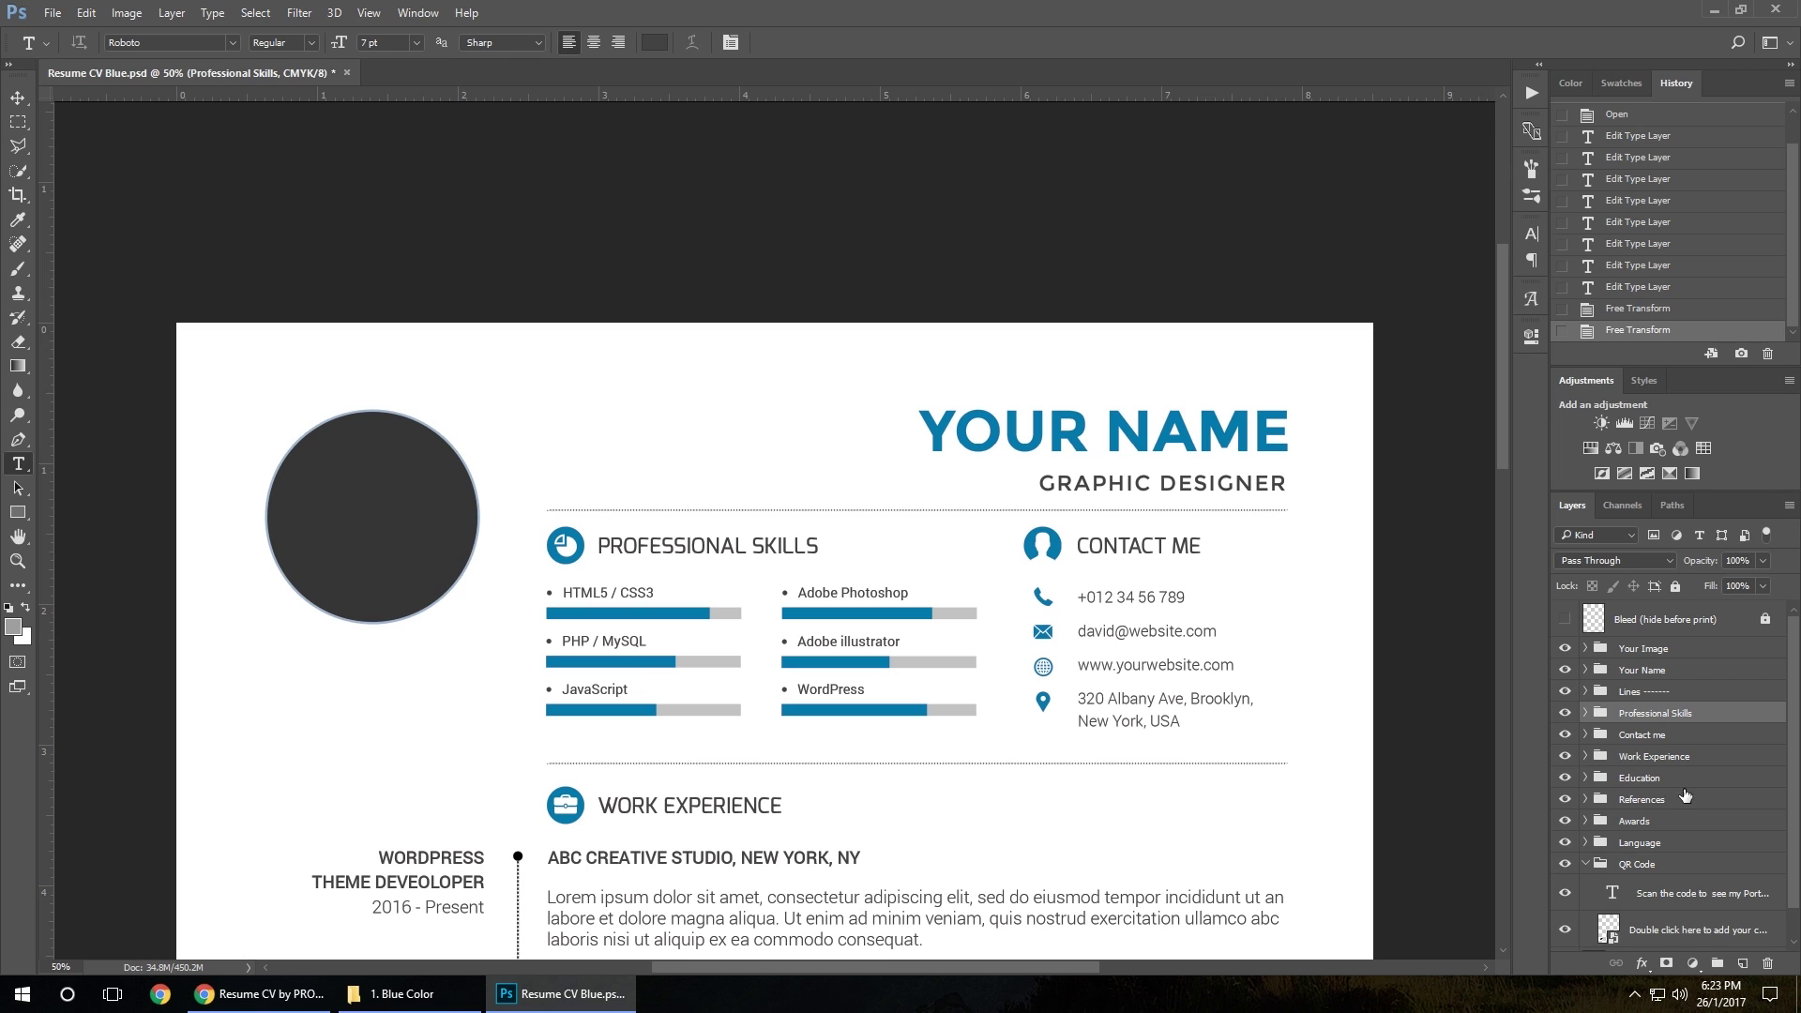
- Open the Your Image smart-object placeholder and the img1.jpg portrait as separate documents
{"action": "left_click", "coordinate": [1585, 648]}
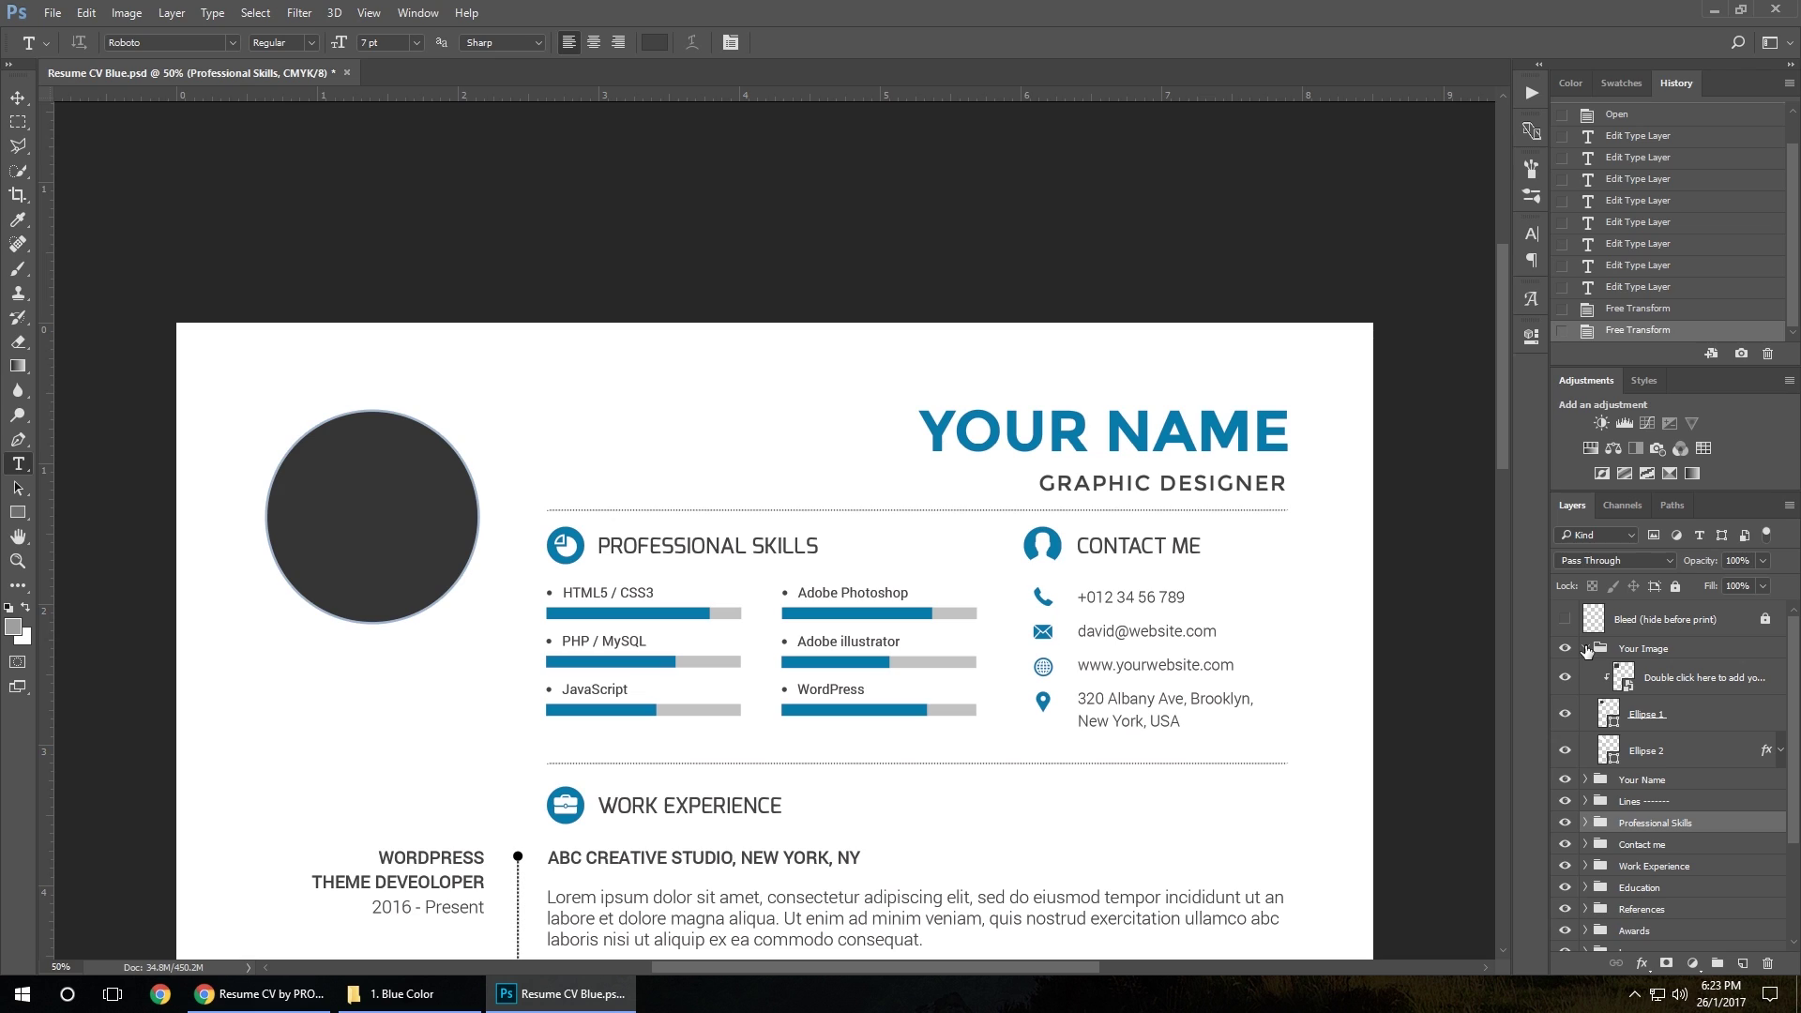
{"action": "double_click", "coordinate": [1623, 685]}
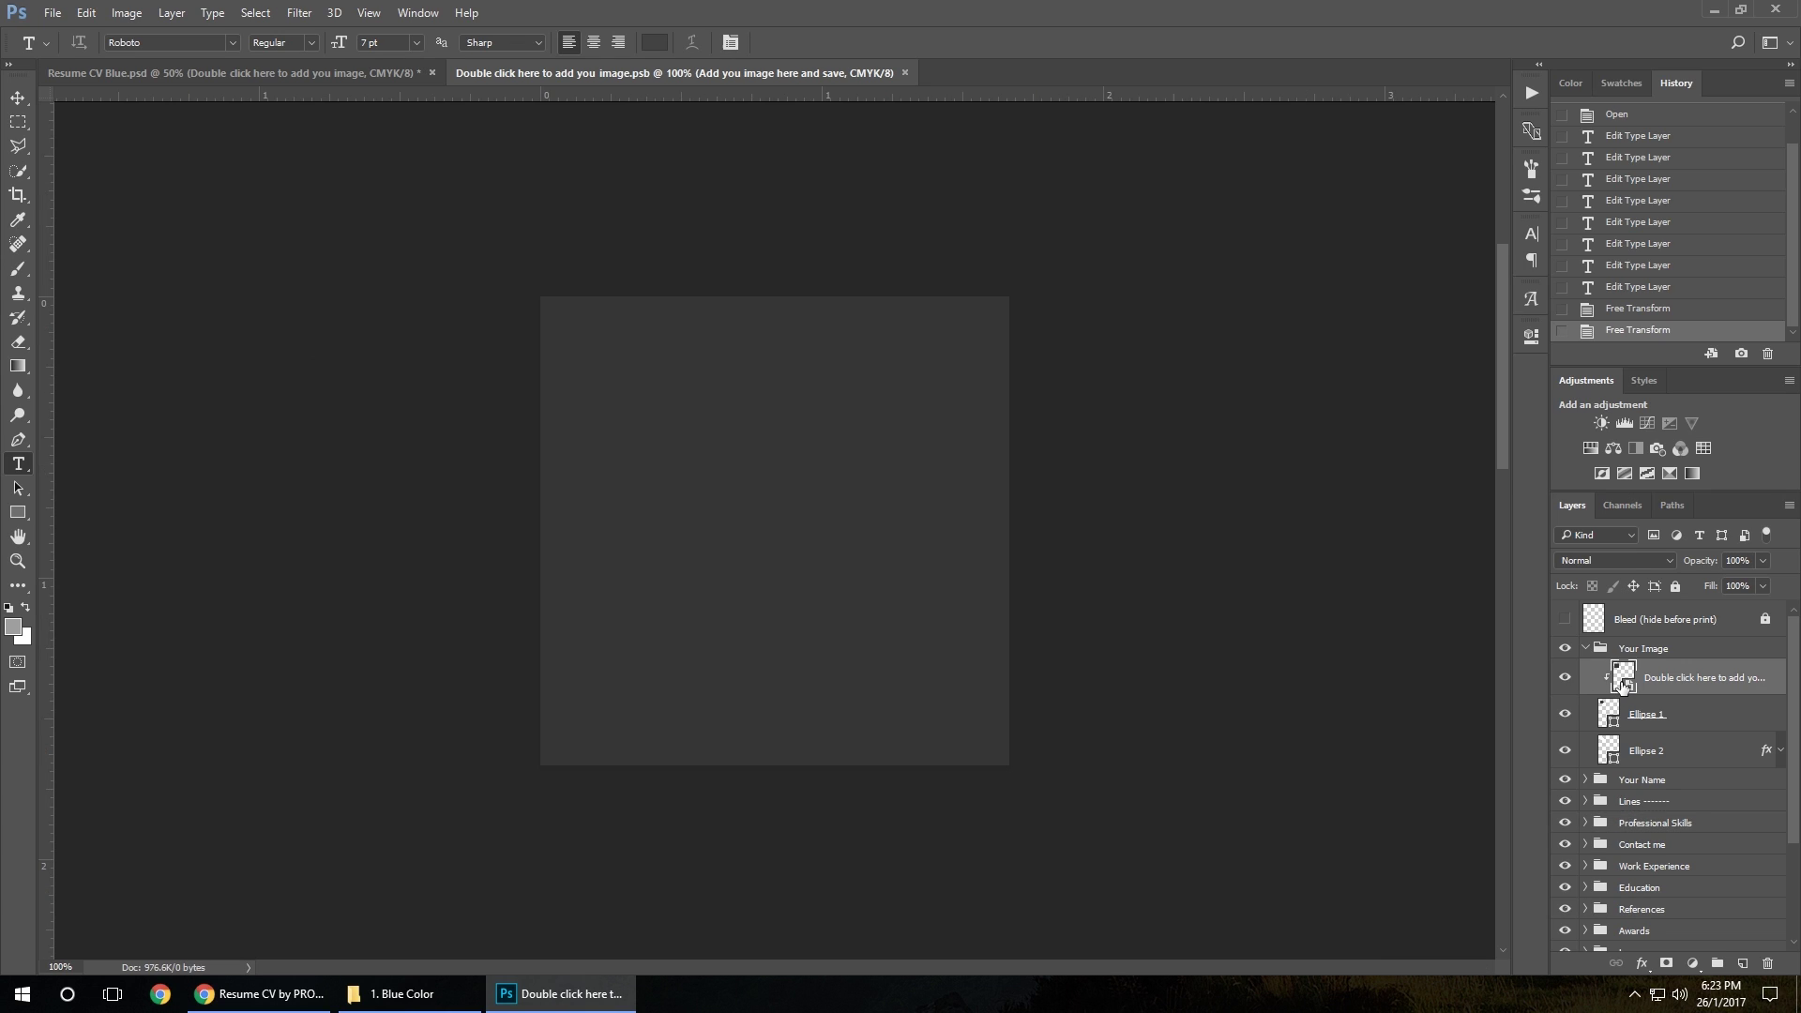
{"action": "left_click", "coordinate": [53, 12]}
{"action": "left_click", "coordinate": [75, 50]}
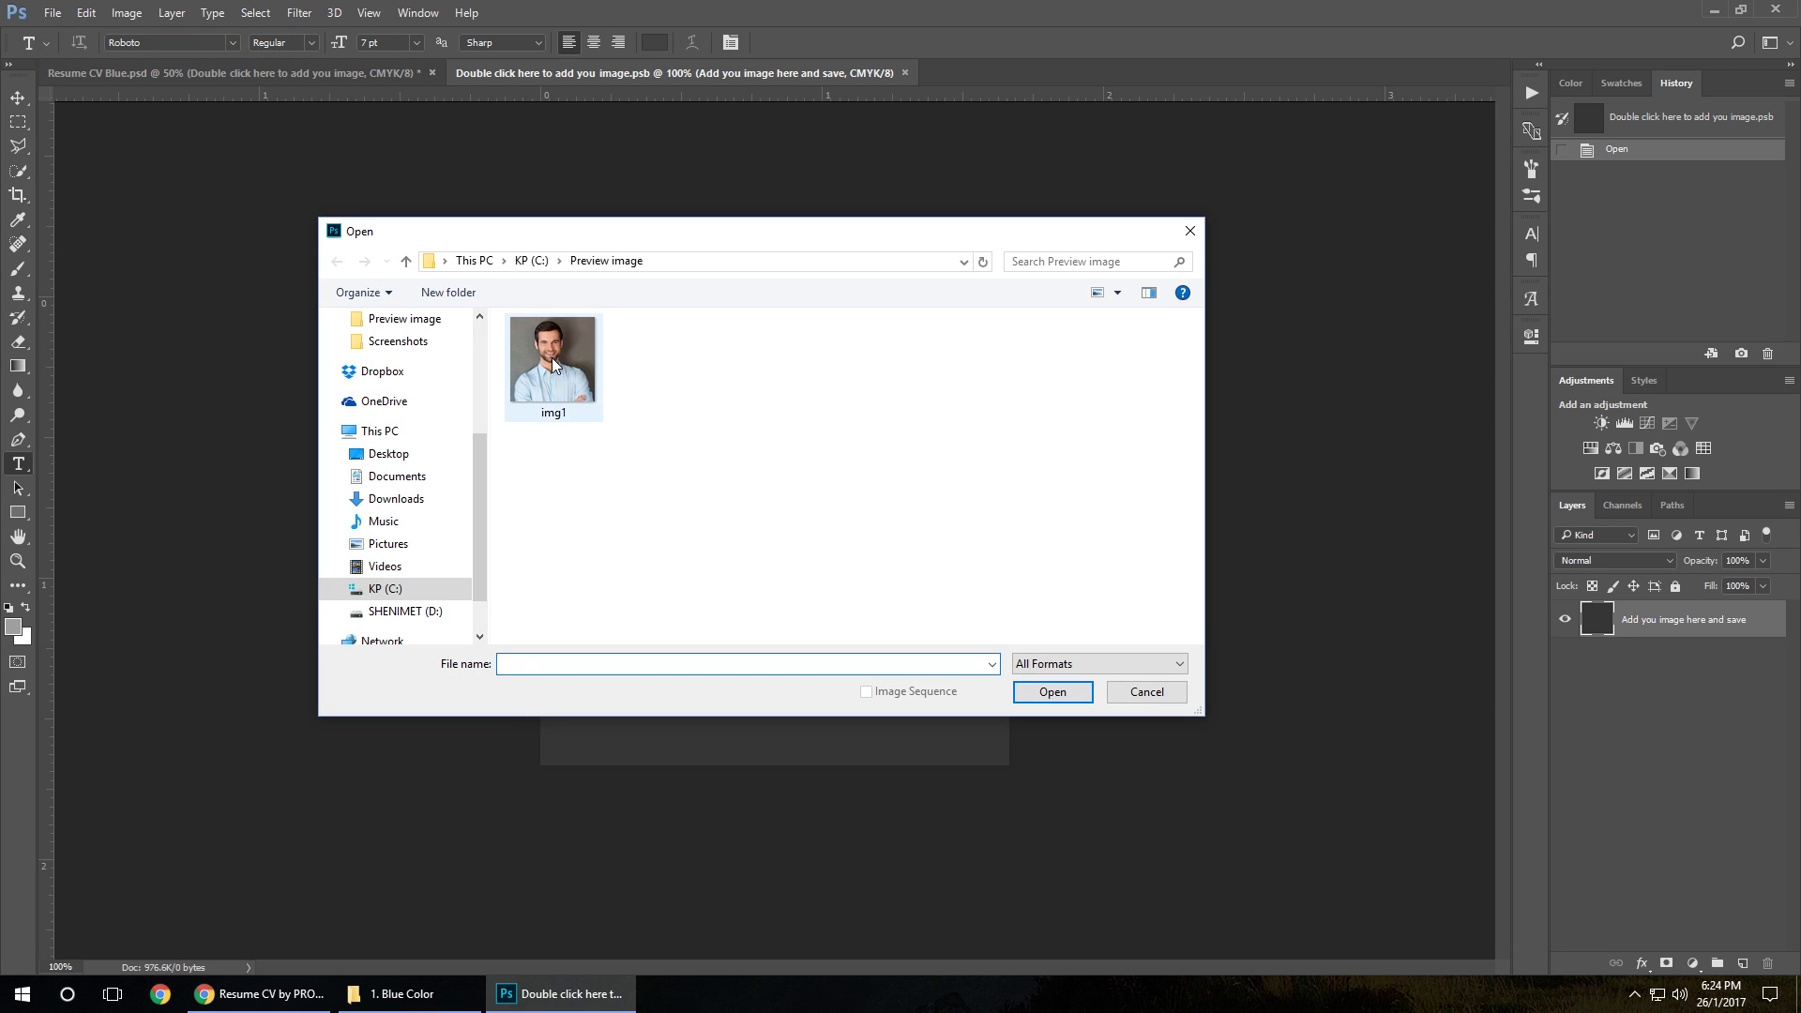
{"action": "left_click", "coordinate": [551, 359]}
{"action": "left_click", "coordinate": [1053, 691]}
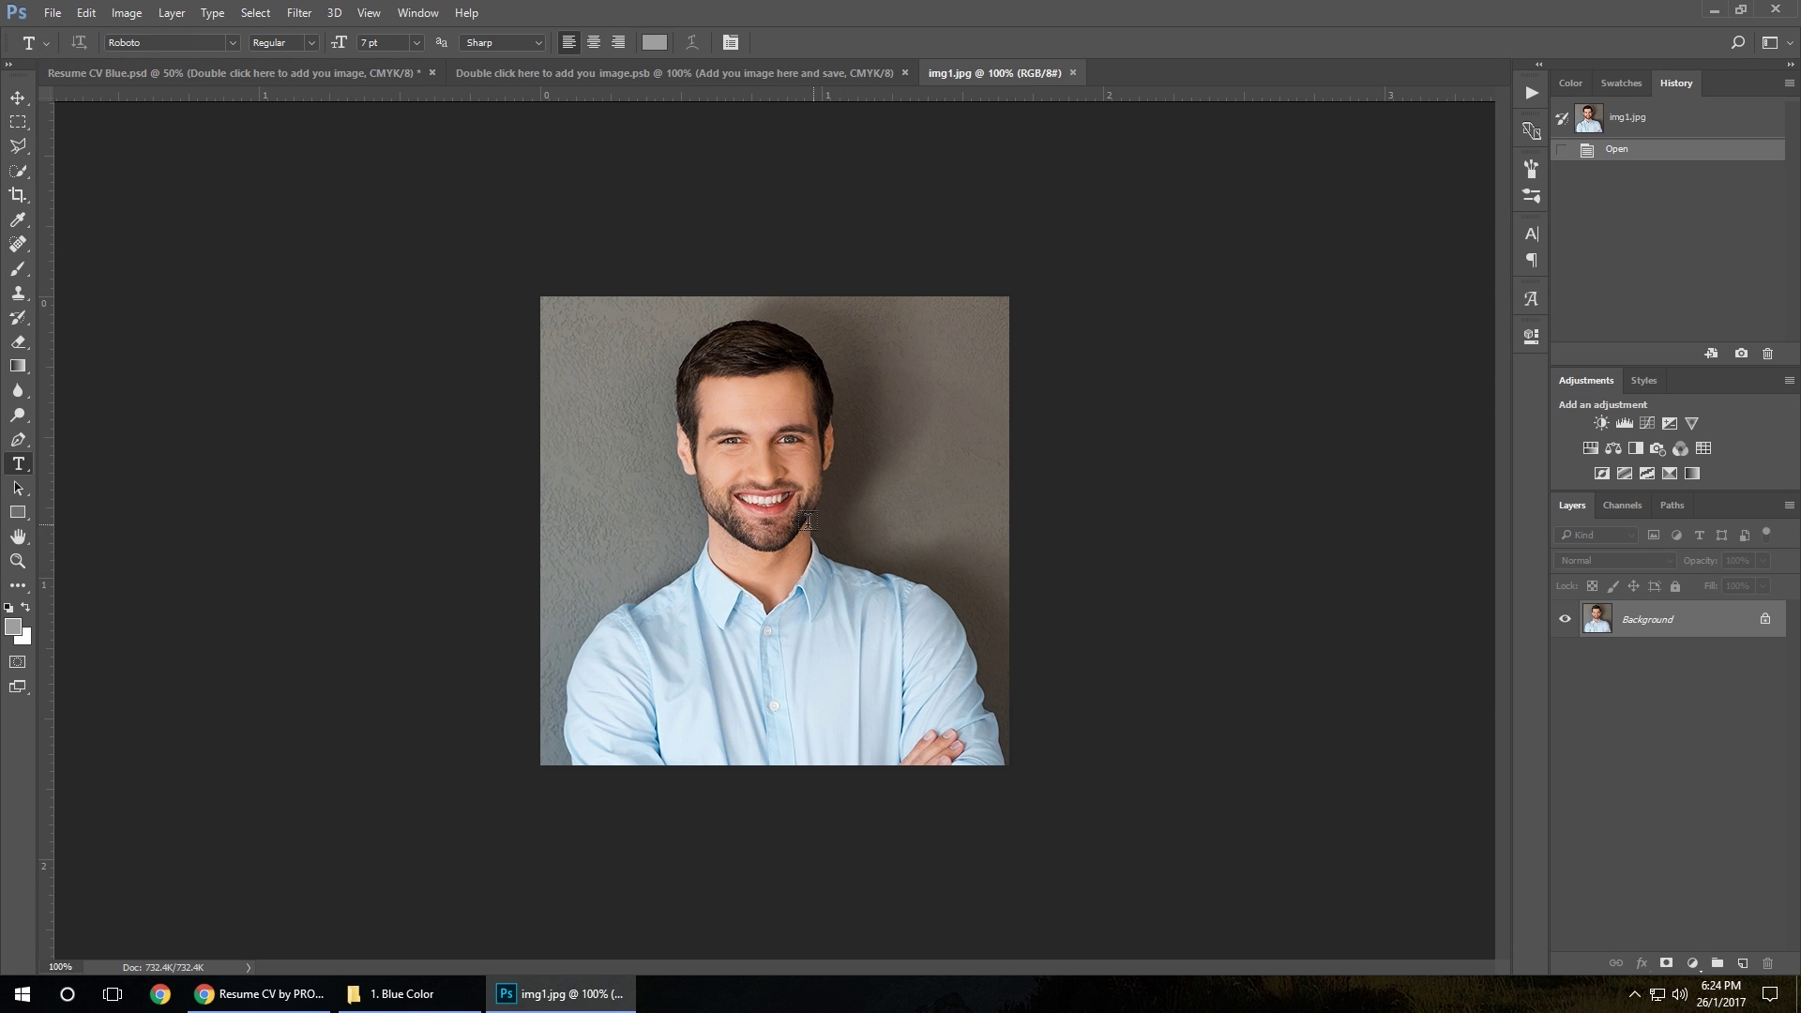
- Move img1.jpg into the placeholder document, enlarge it to fill the square, and save
{"action": "left_click", "coordinate": [18, 96]}
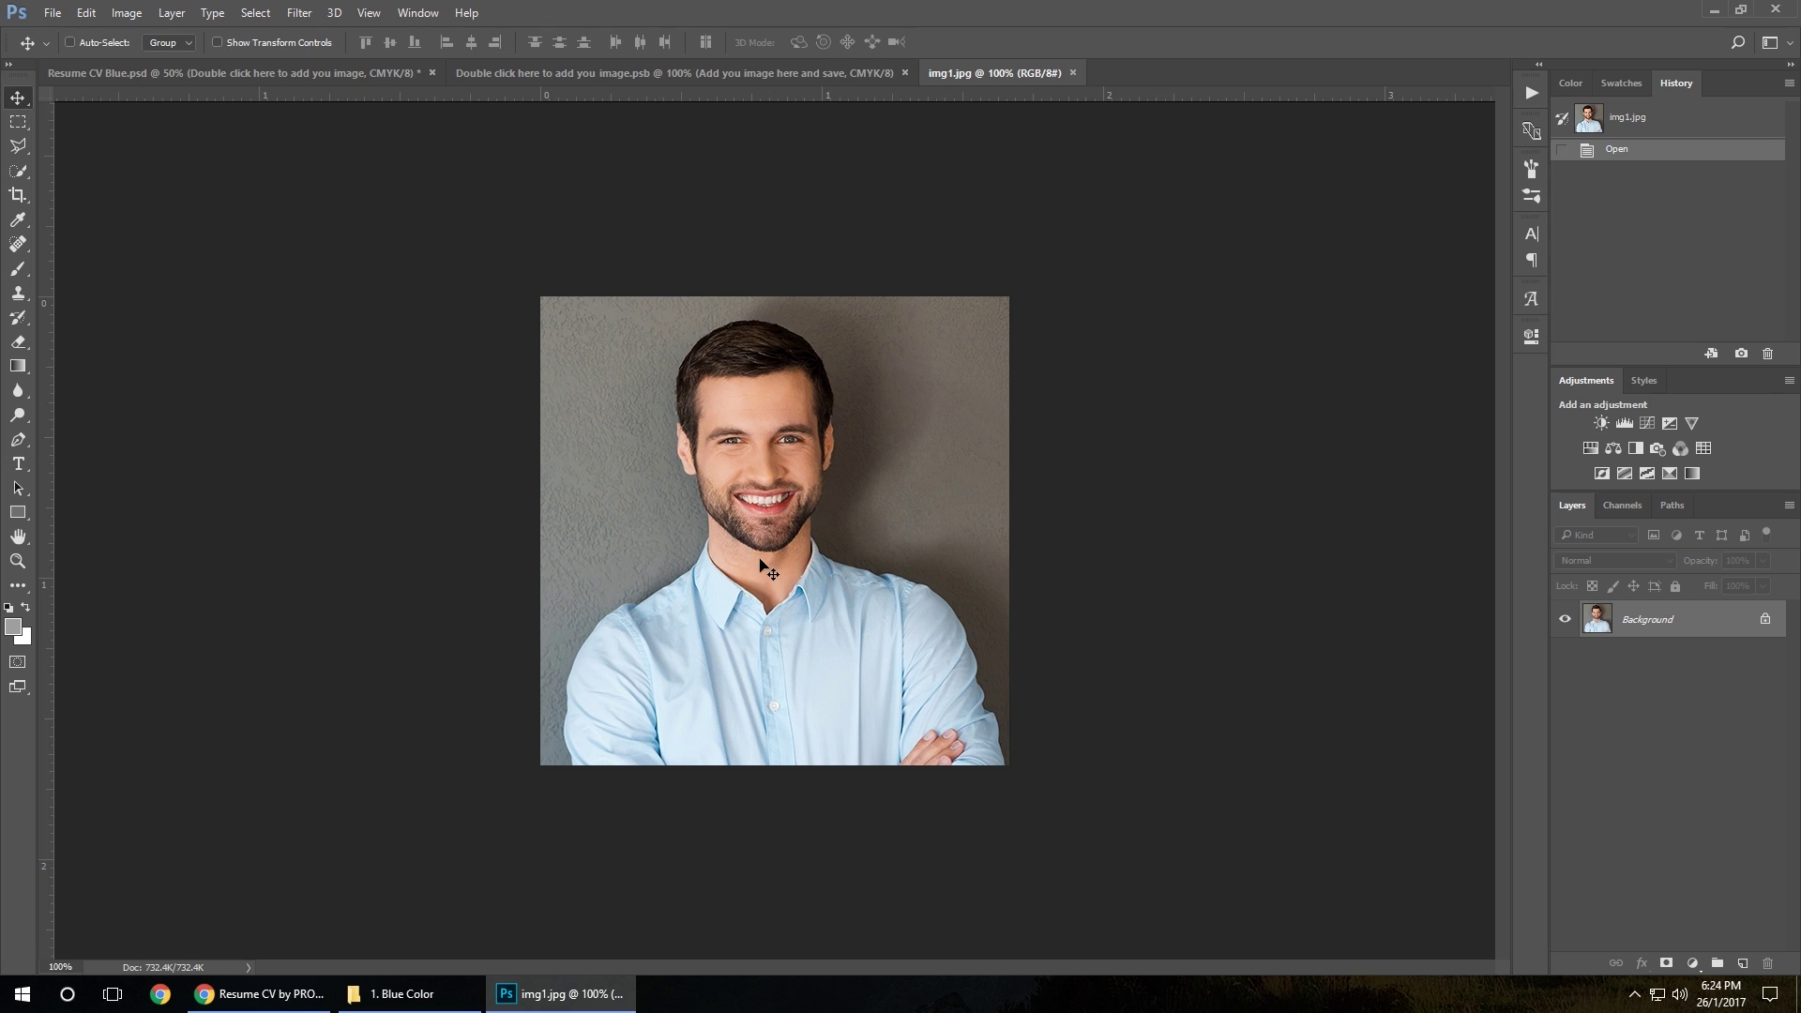
{"action": "left_click_drag", "start_coordinate": [763, 561], "coordinate": [762, 407]}
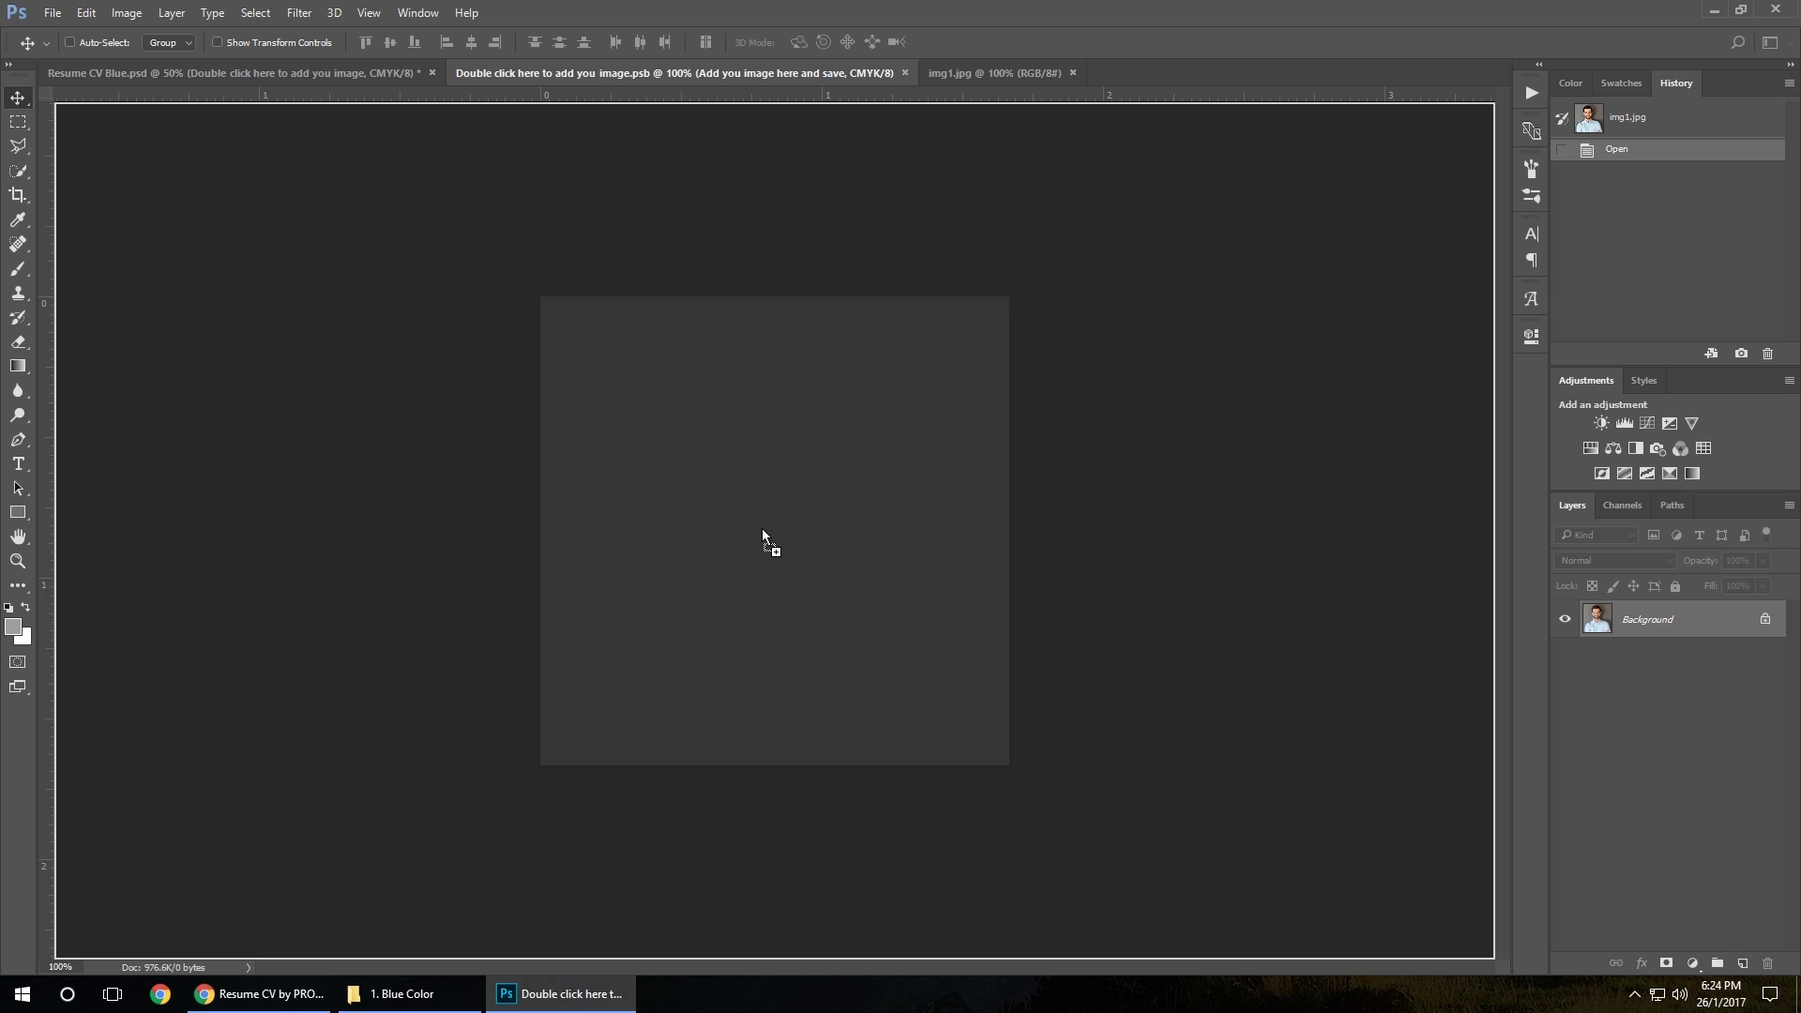
{"action": "left_click_drag", "start_coordinate": [761, 530], "coordinate": [762, 530]}
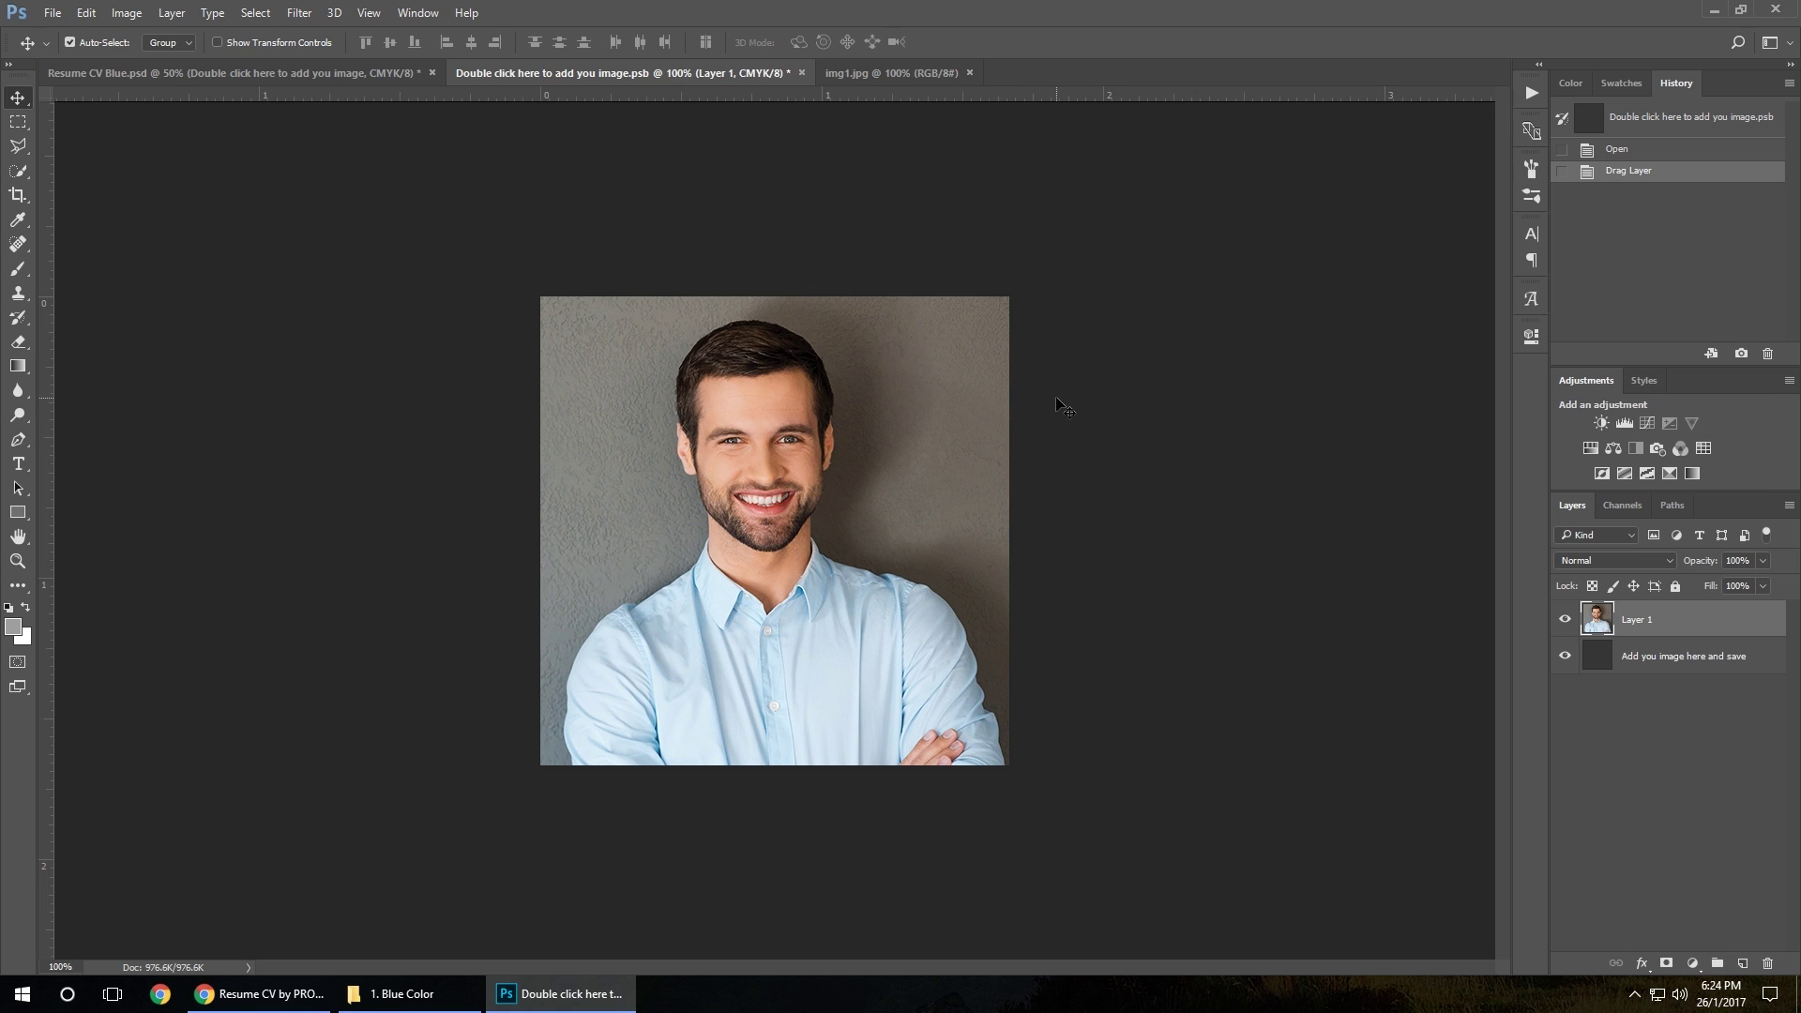
{"action": "key", "text": "ctrl+t"}
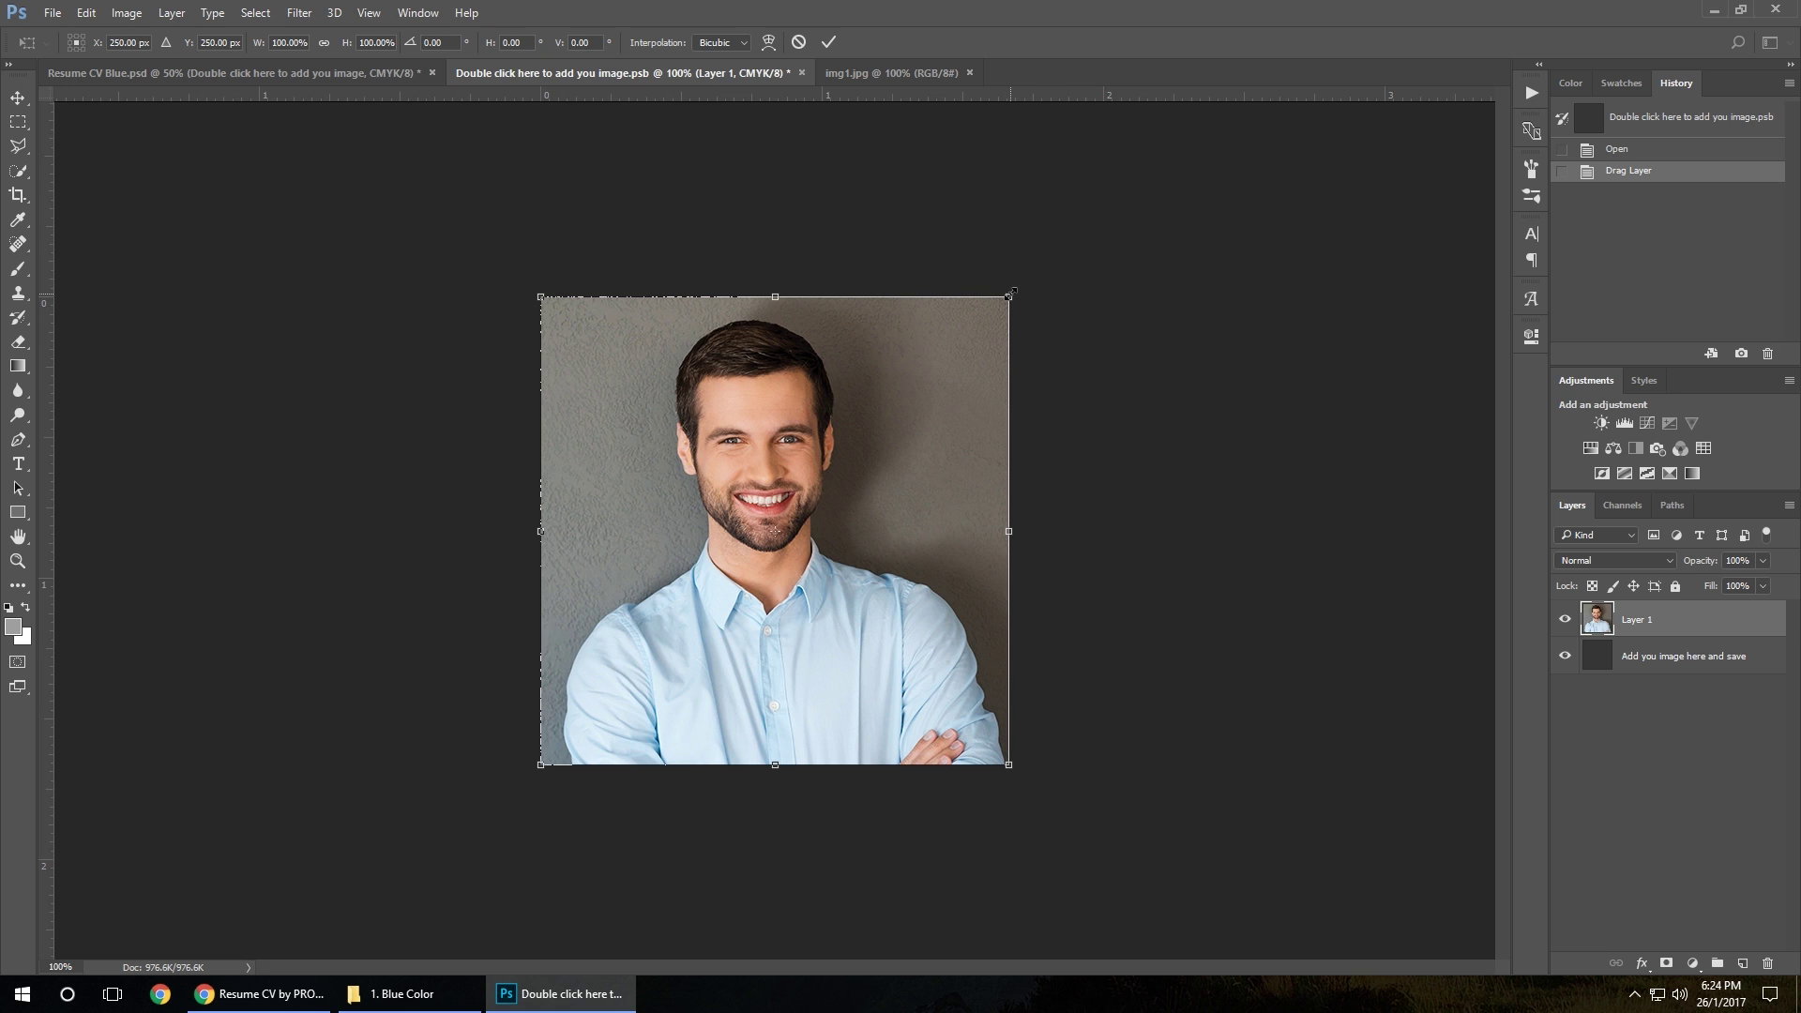
{"action": "left_click_drag", "start_coordinate": [1009, 295], "coordinate": [1090, 246]}
{"action": "key", "text": "Return"}
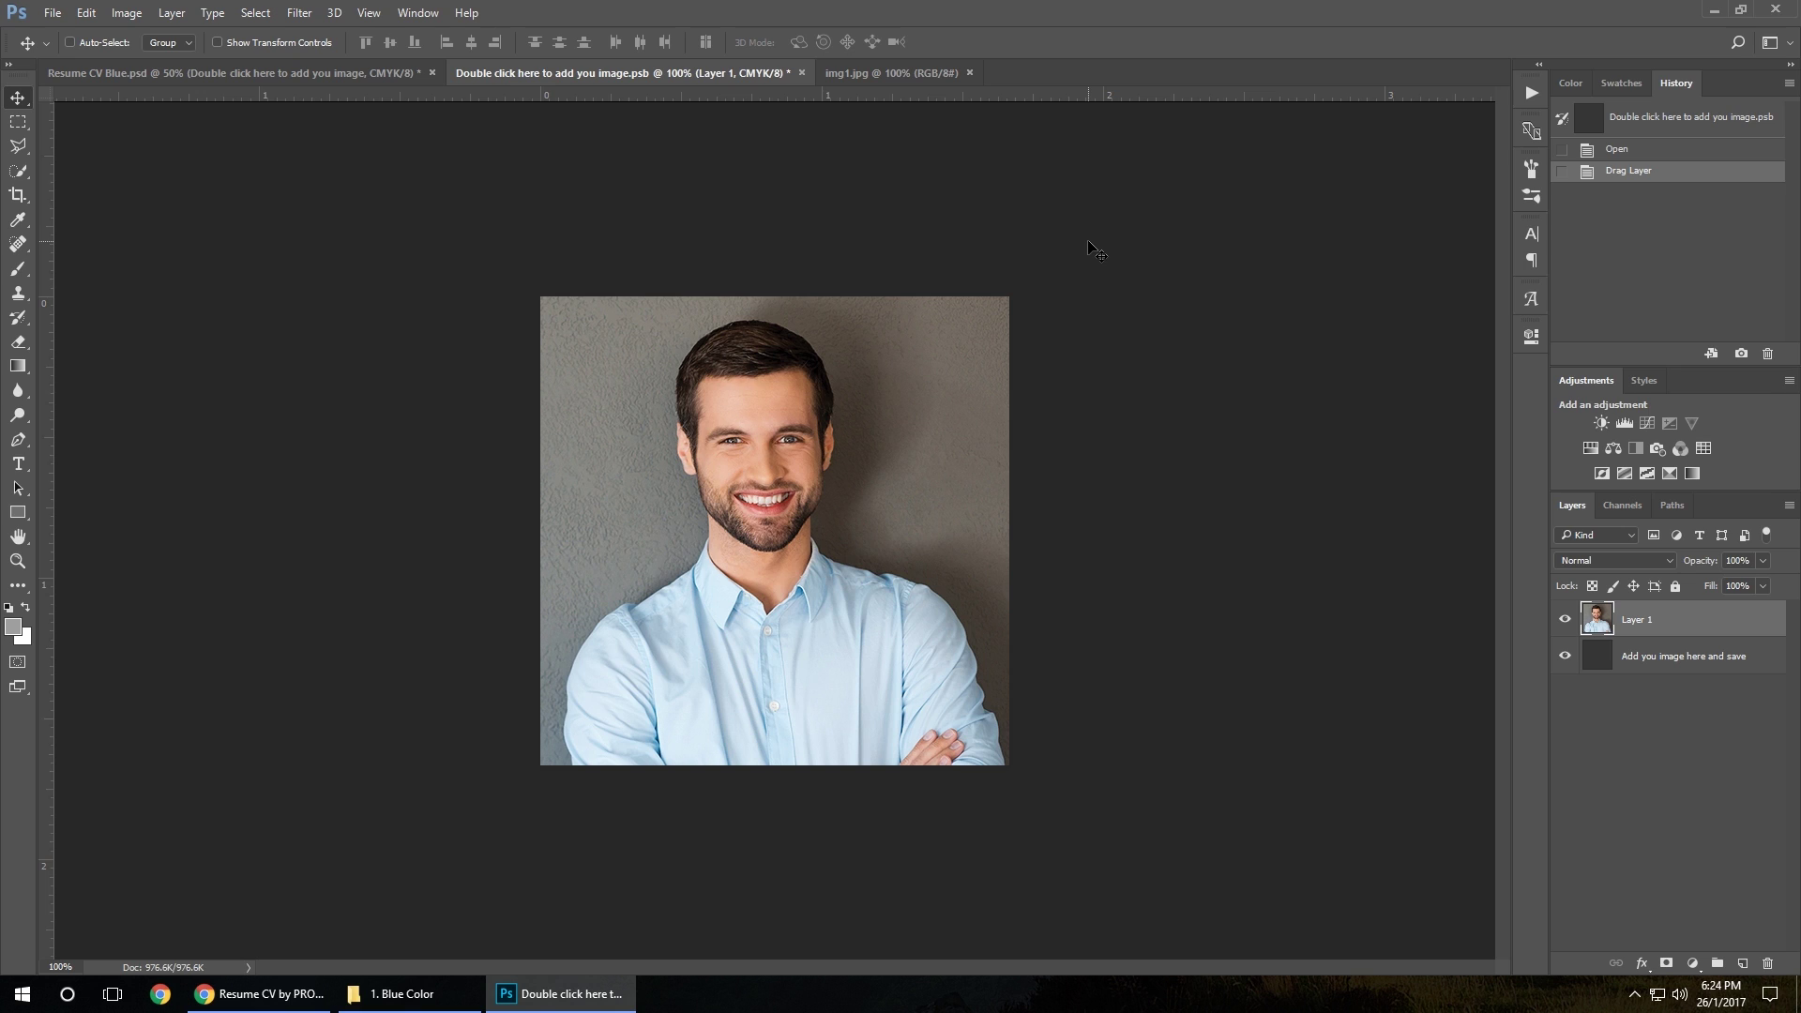
{"action": "left_click", "coordinate": [53, 13]}
- Save the placeholder, return to Resume CV Blue, and nudge the profile photo slightly right
{"action": "left_click", "coordinate": [99, 199]}
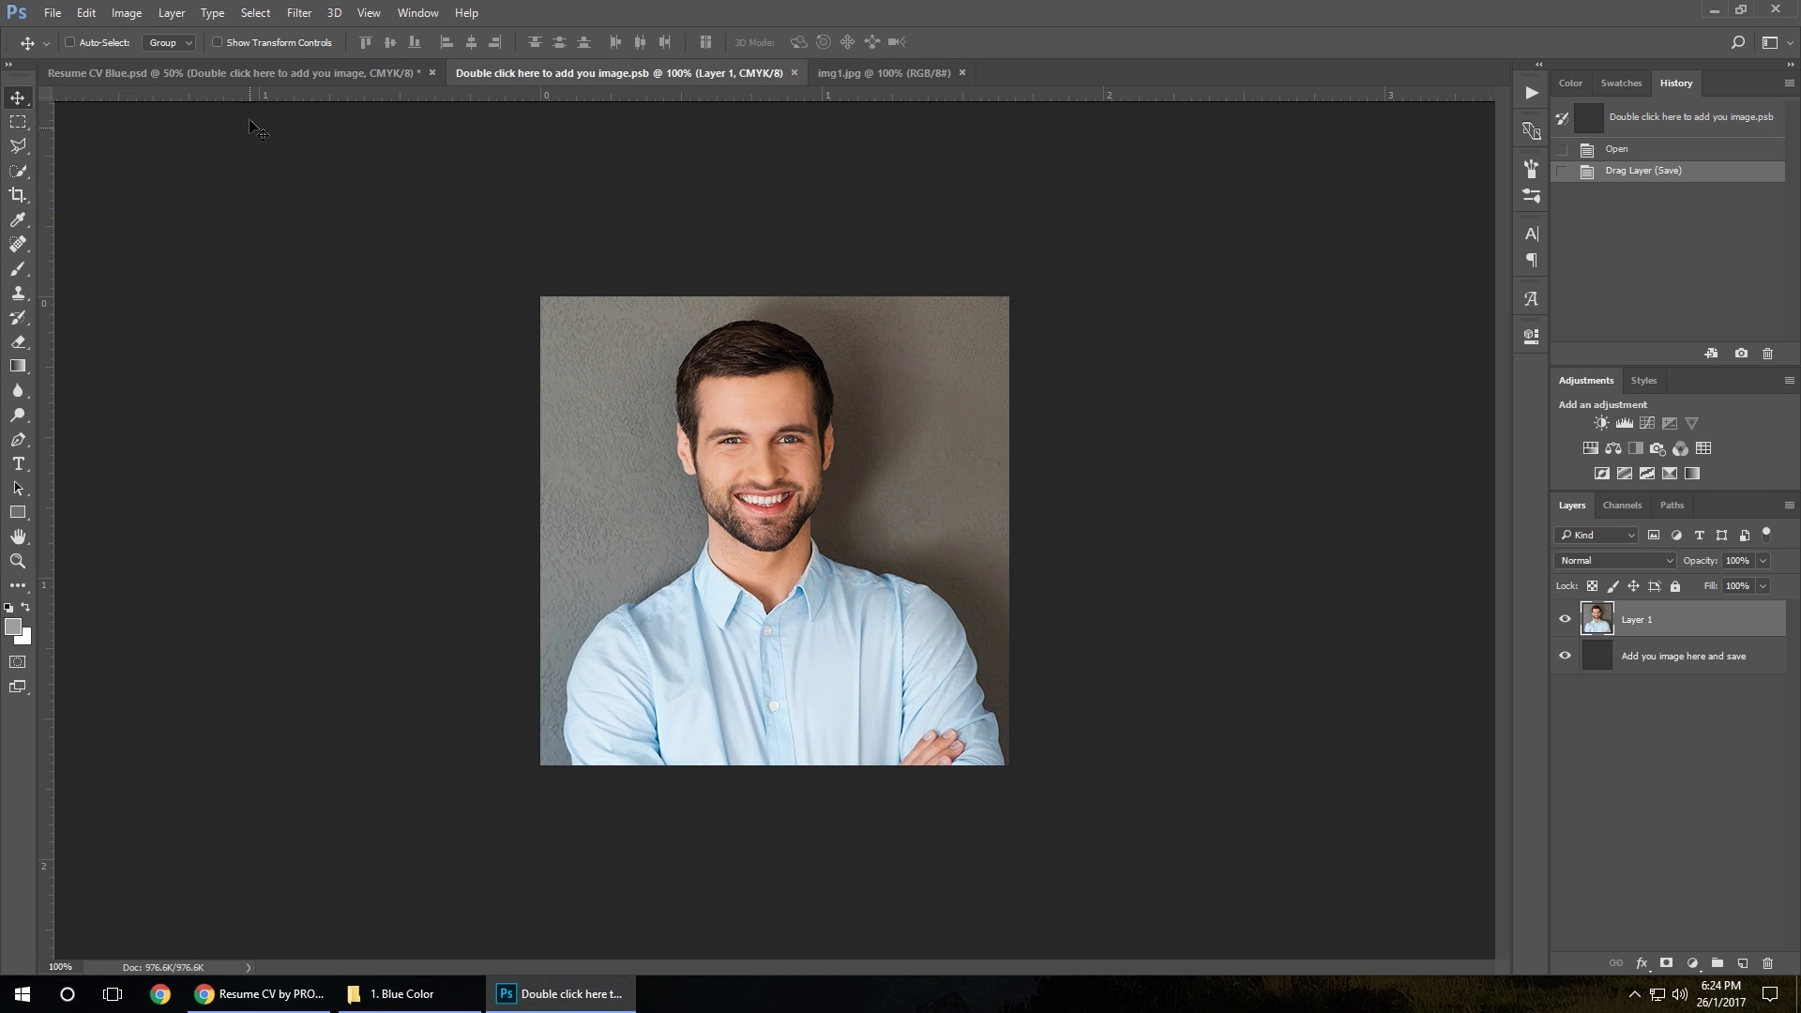
{"action": "left_click", "coordinate": [262, 70]}
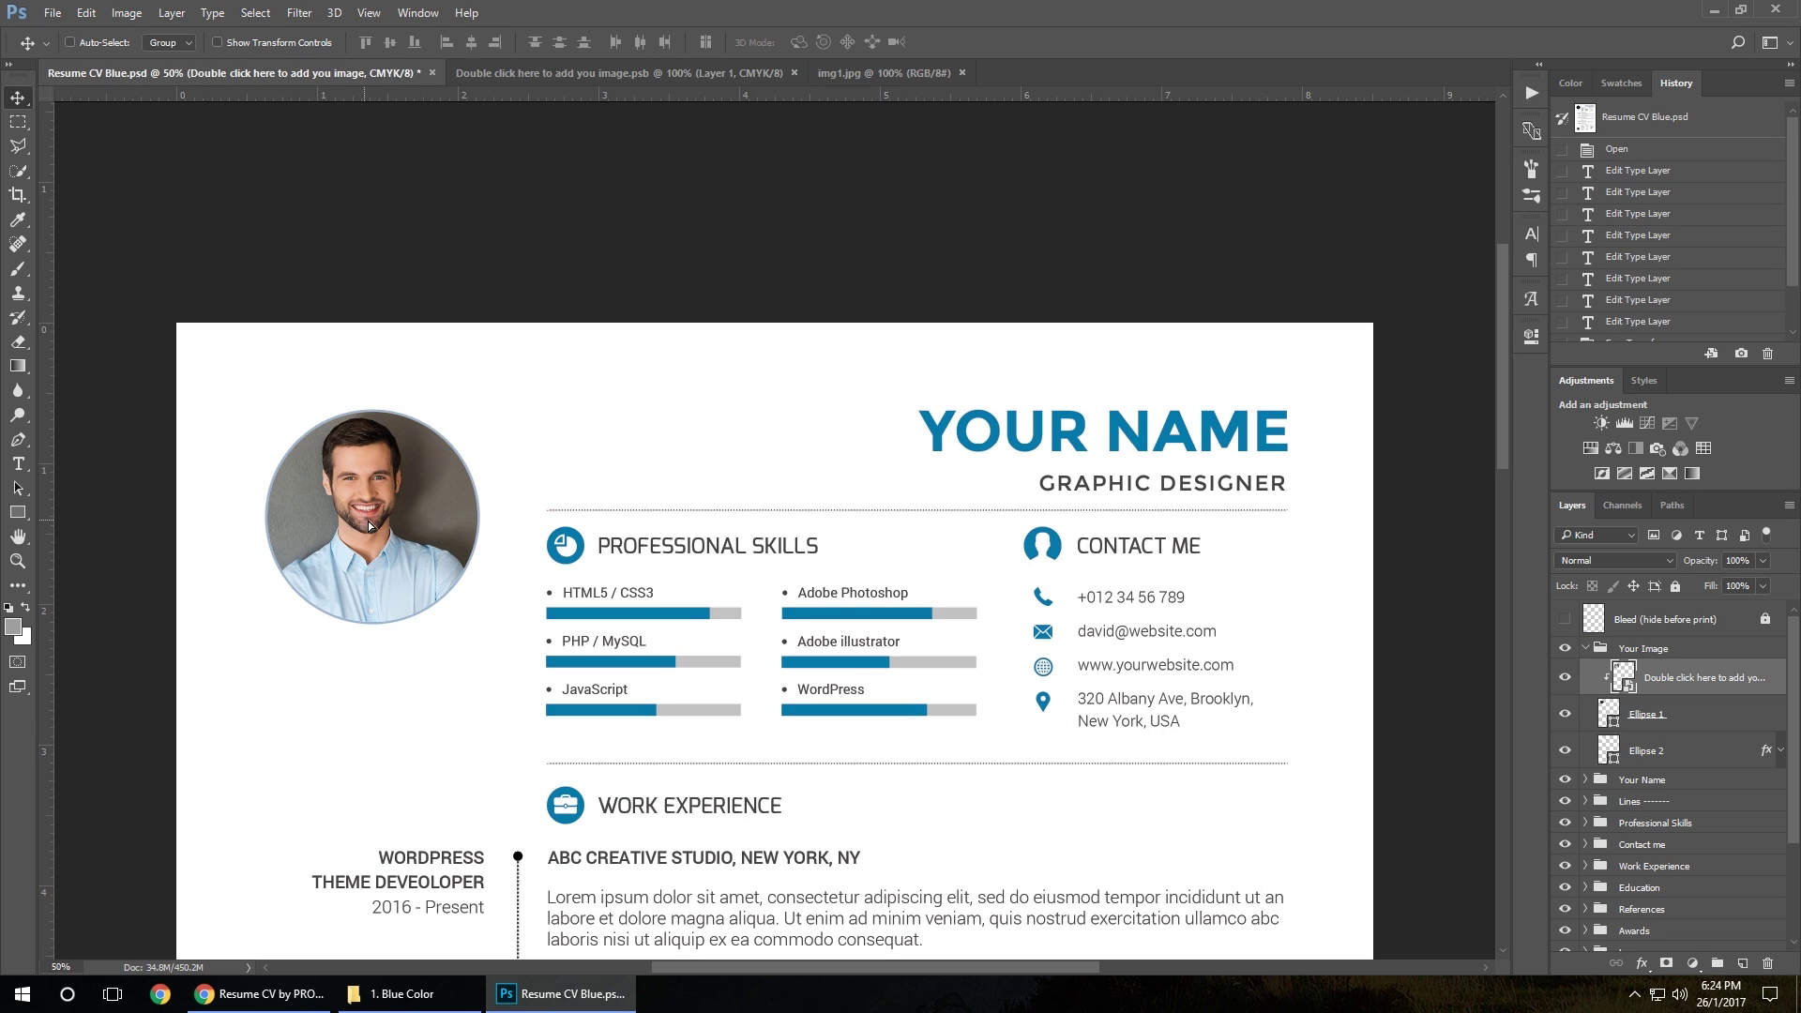
{"action": "left_click_drag", "start_coordinate": [368, 526], "coordinate": [374, 527]}
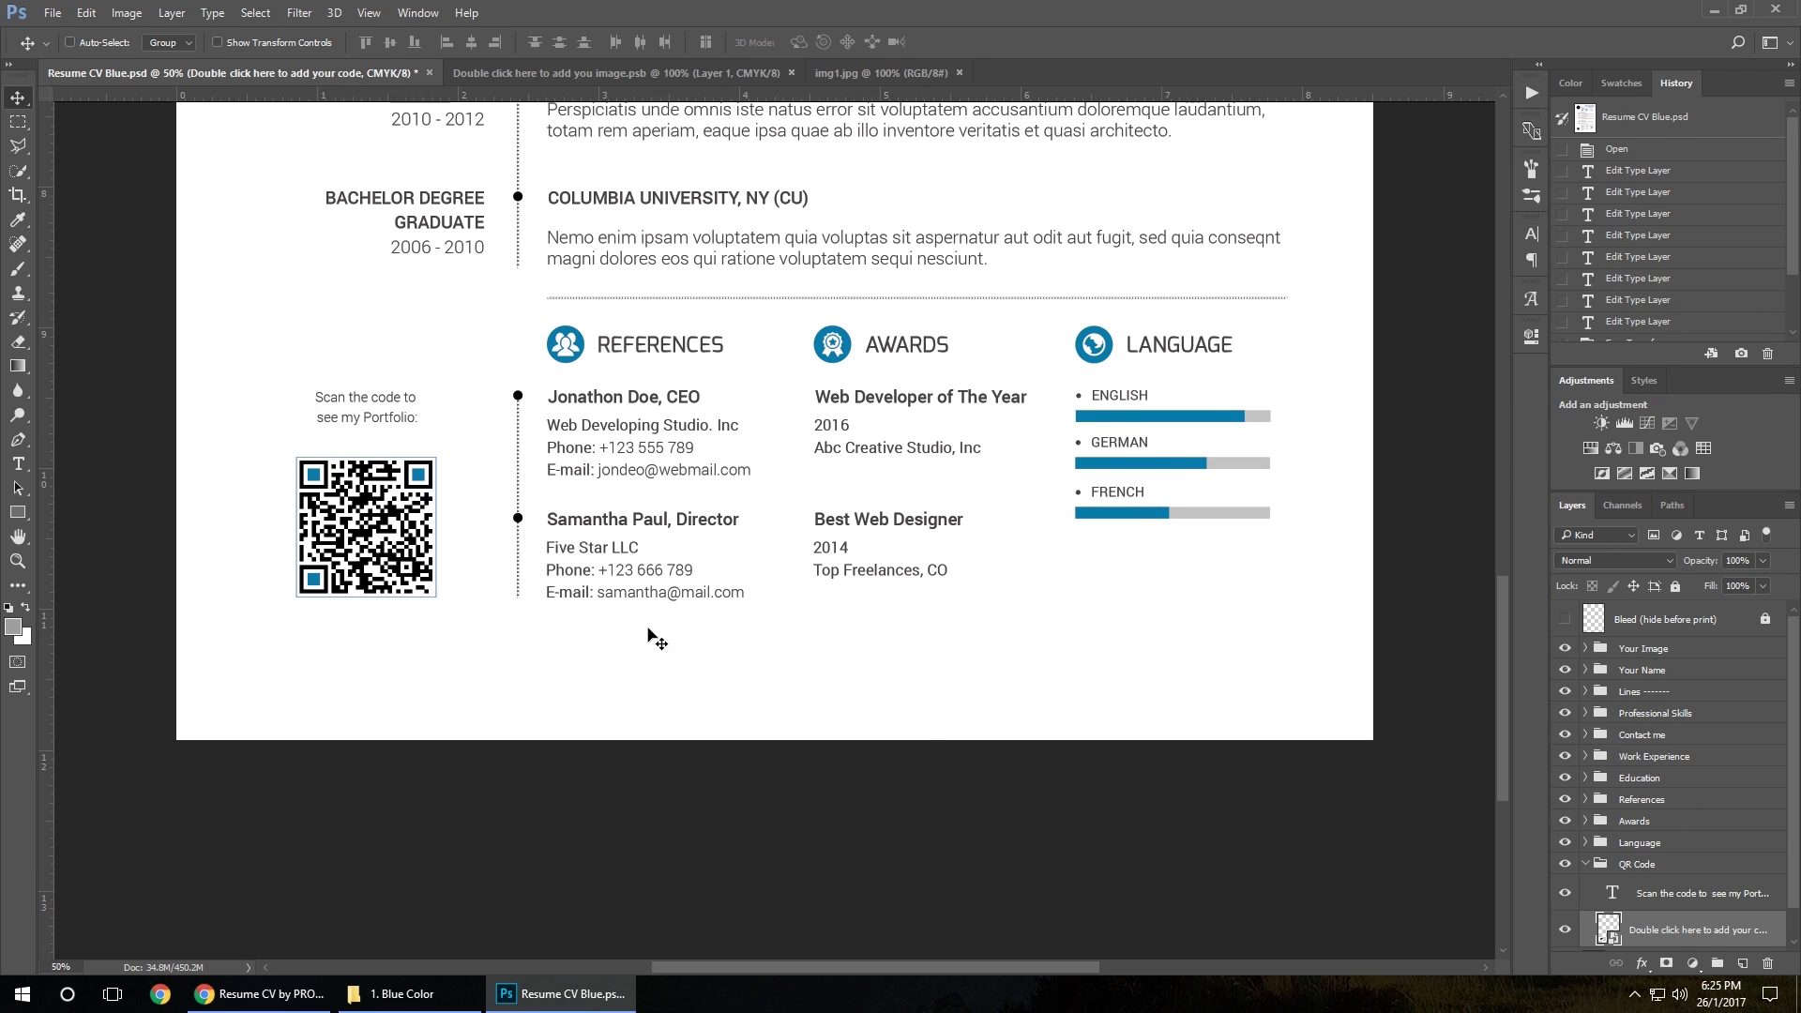
- Open the QR Code smart object's contents, then cancel out of the File > Open dialog
{"action": "left_click", "coordinate": [1590, 865]}
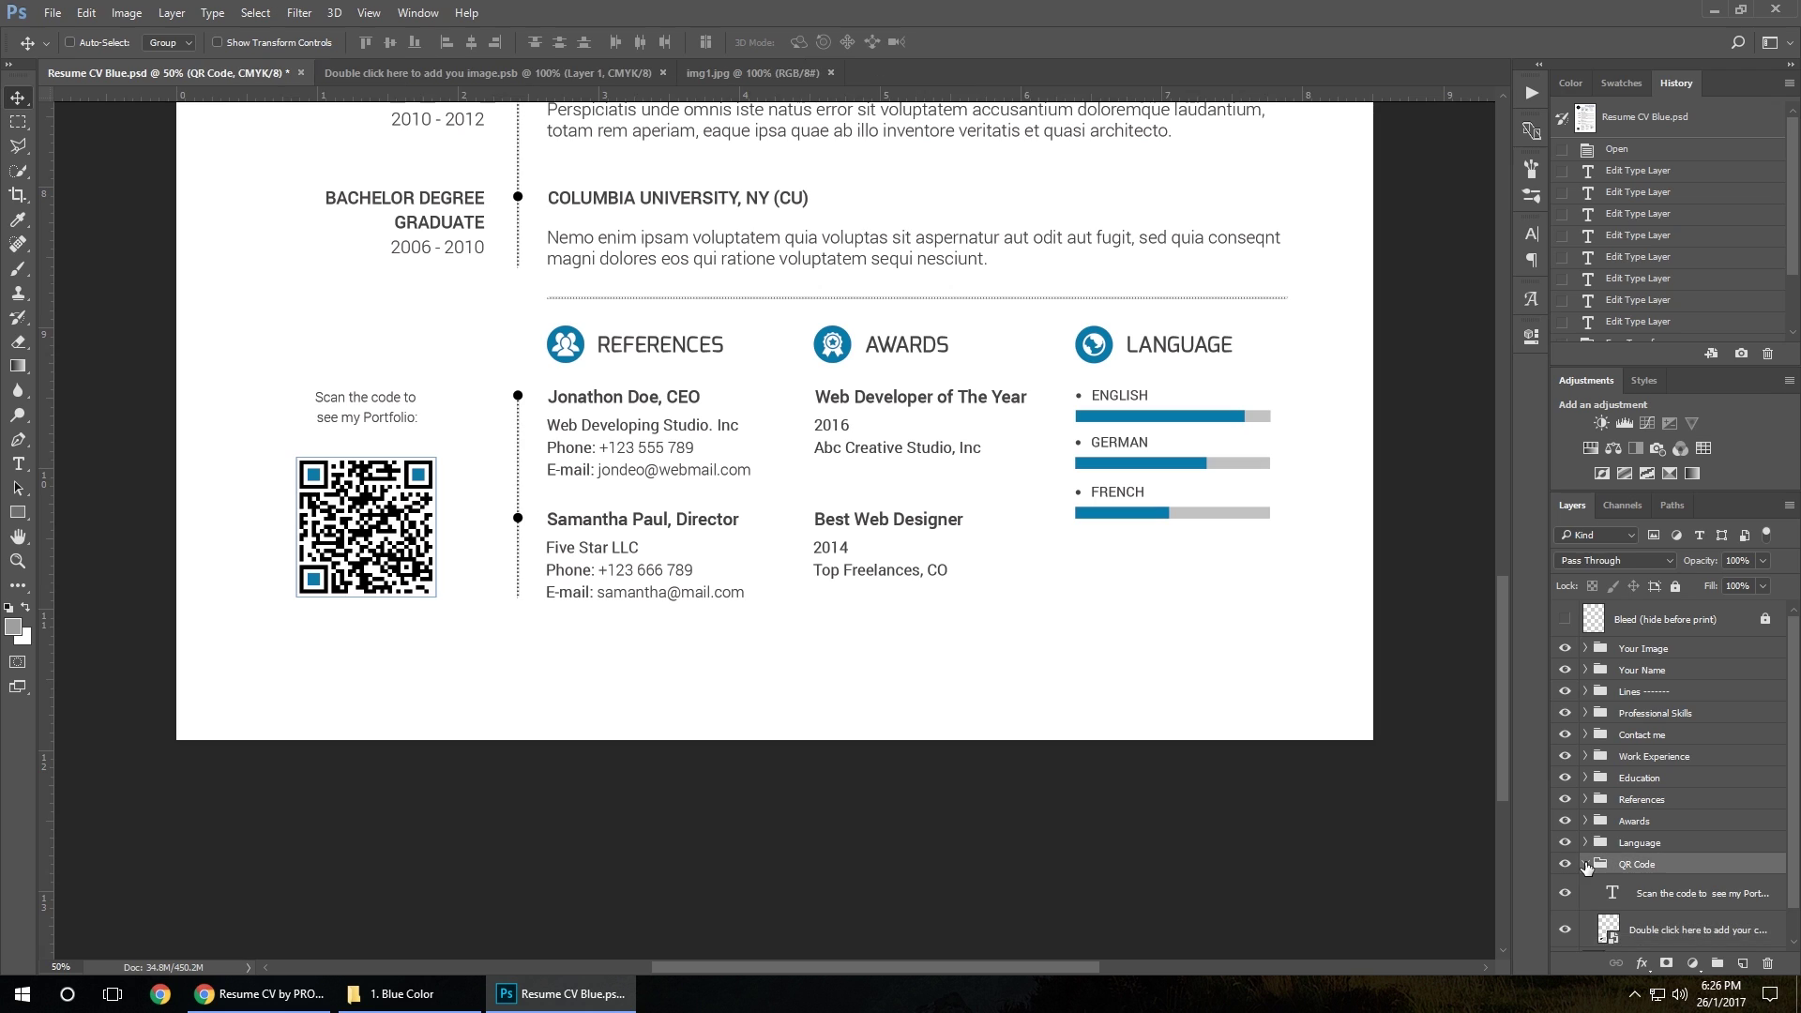
{"action": "double_click", "coordinate": [1609, 935]}
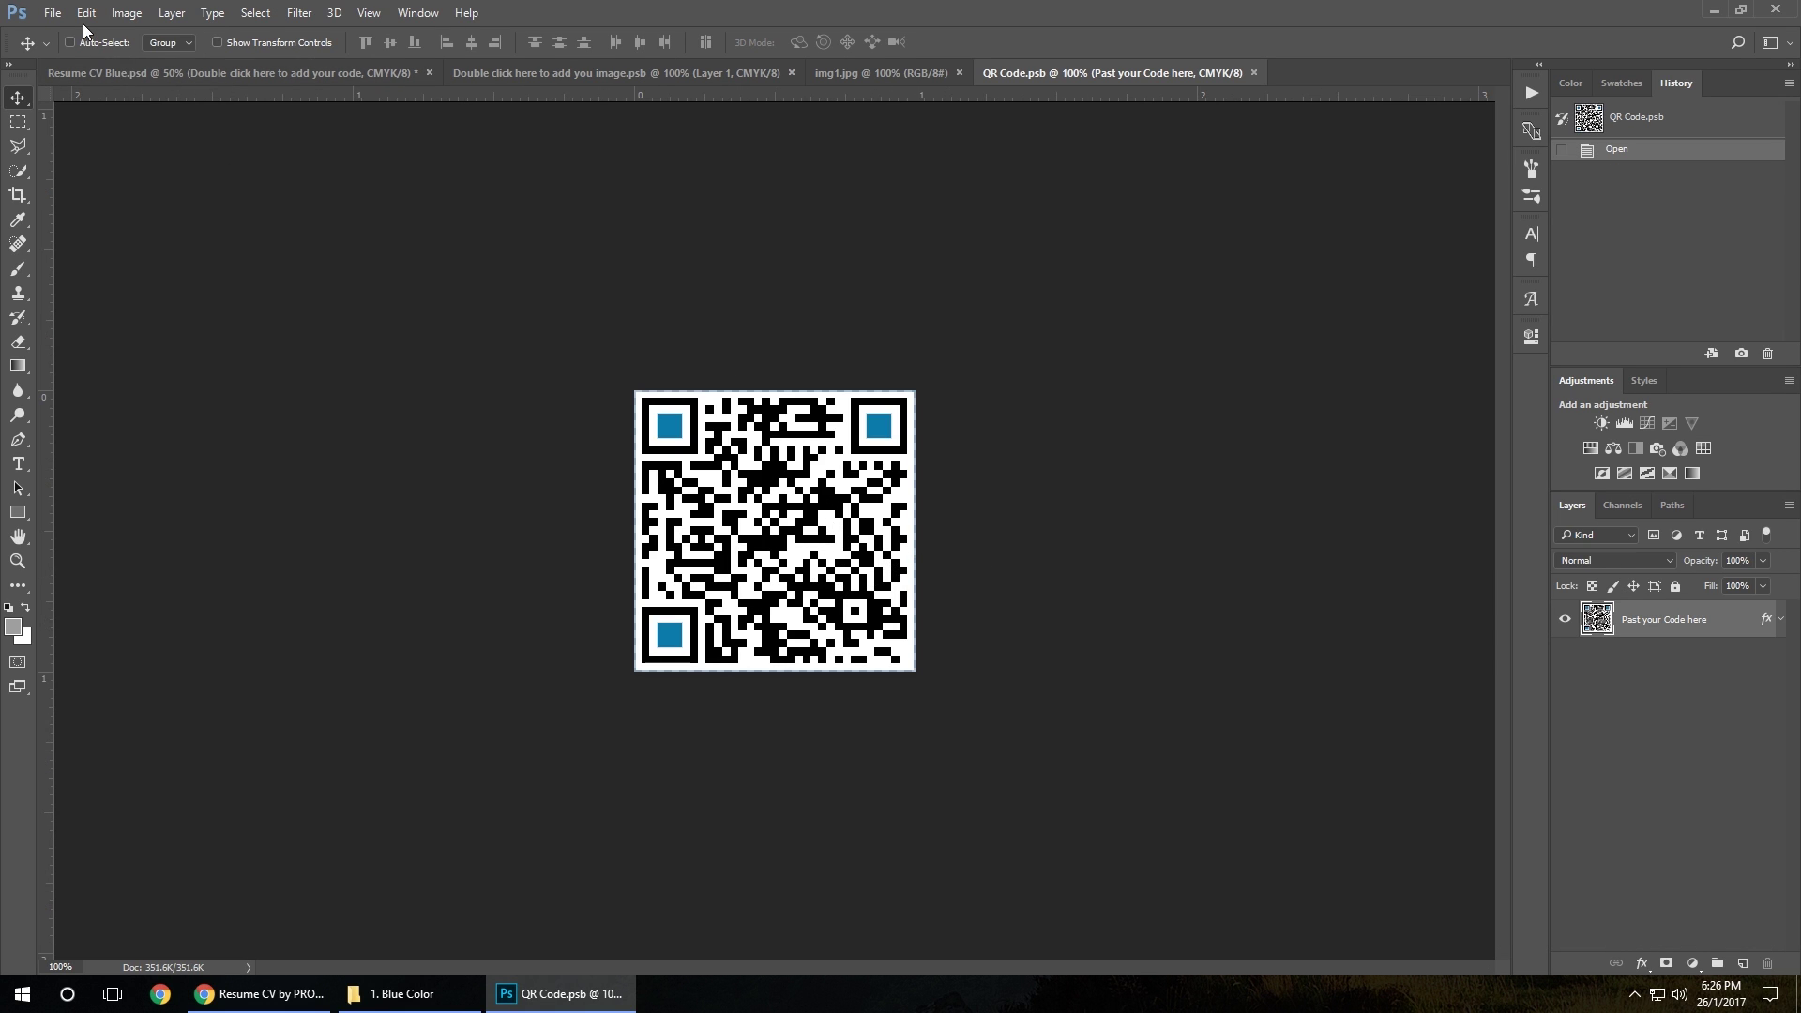
{"action": "left_click", "coordinate": [52, 12]}
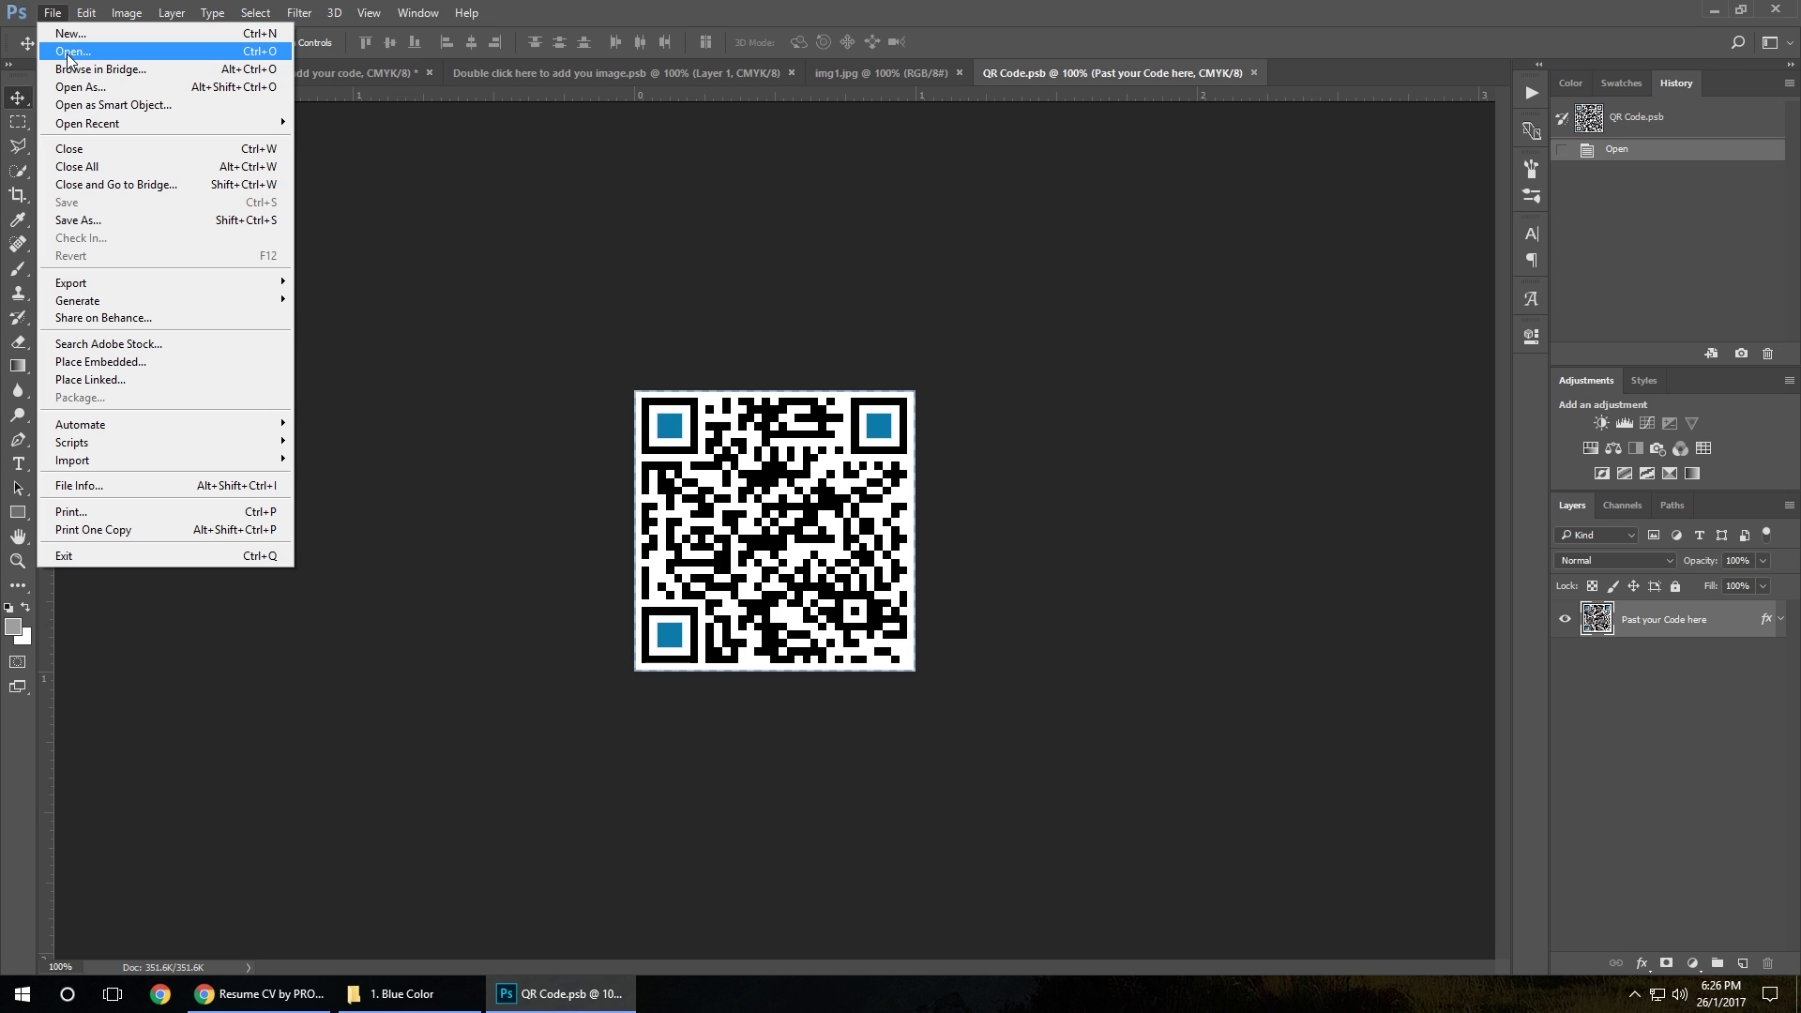
{"action": "left_click", "coordinate": [69, 55]}
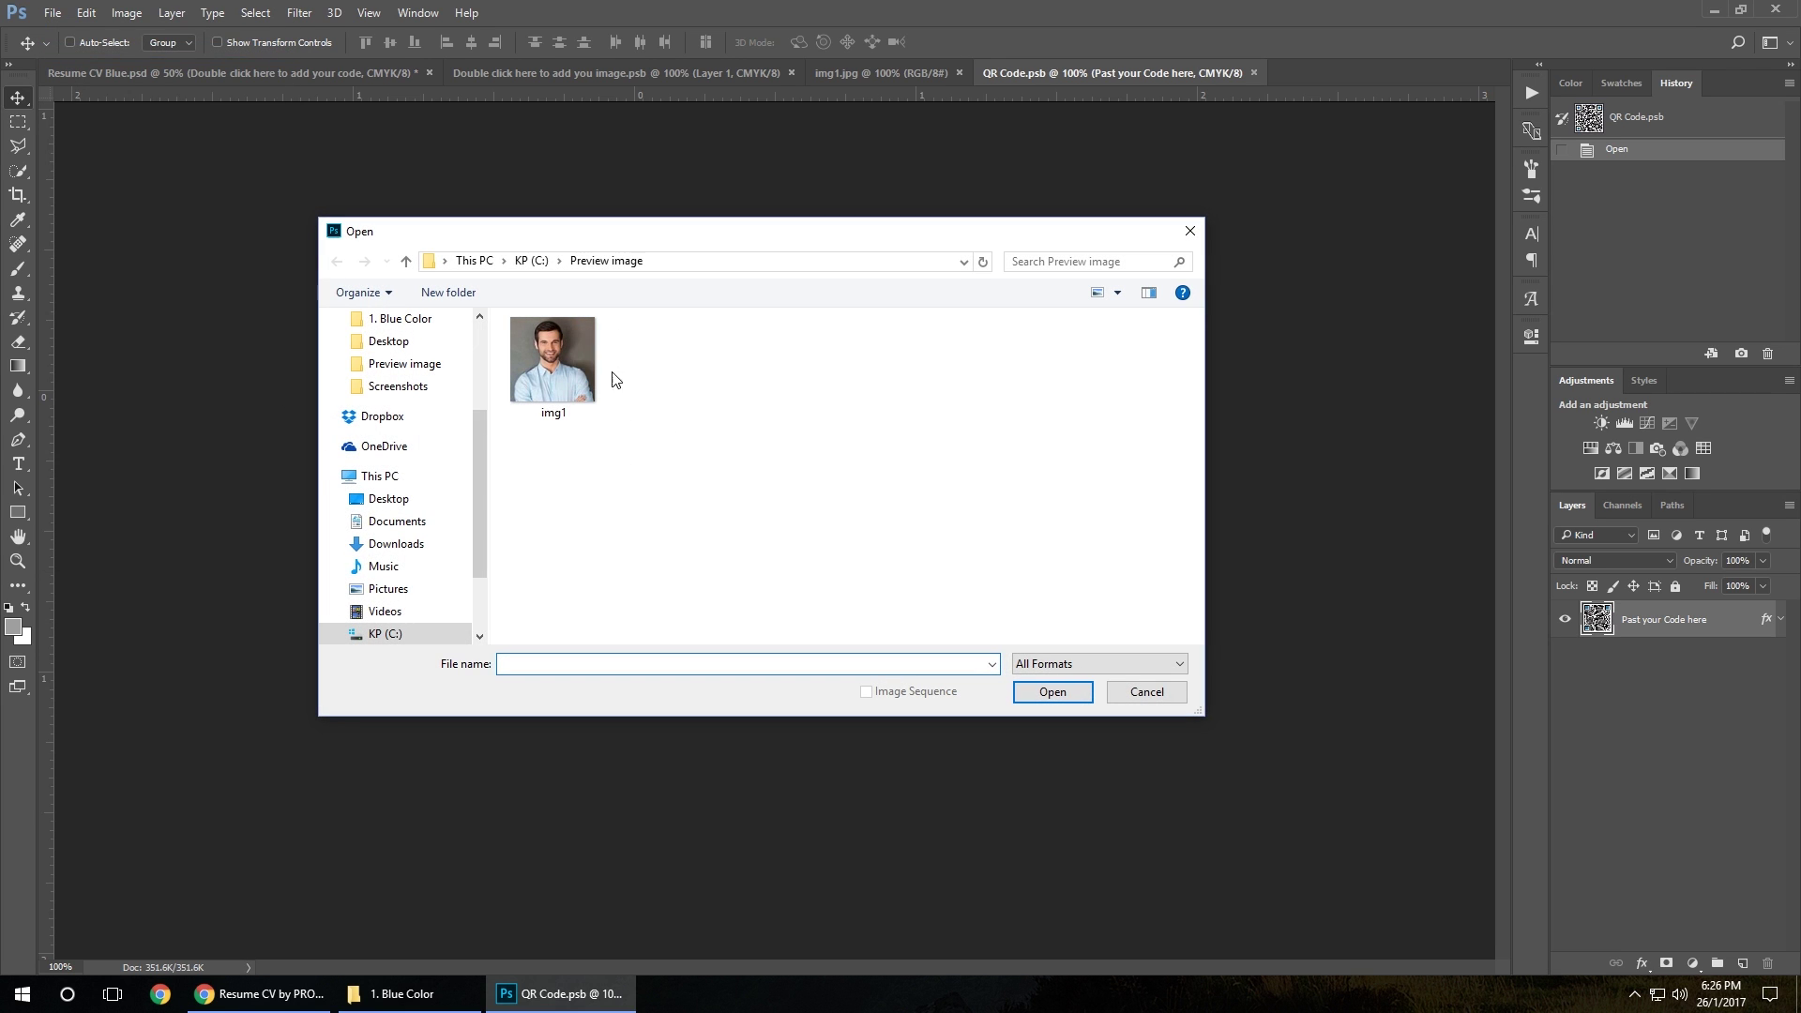
{"action": "left_click", "coordinate": [1145, 691]}
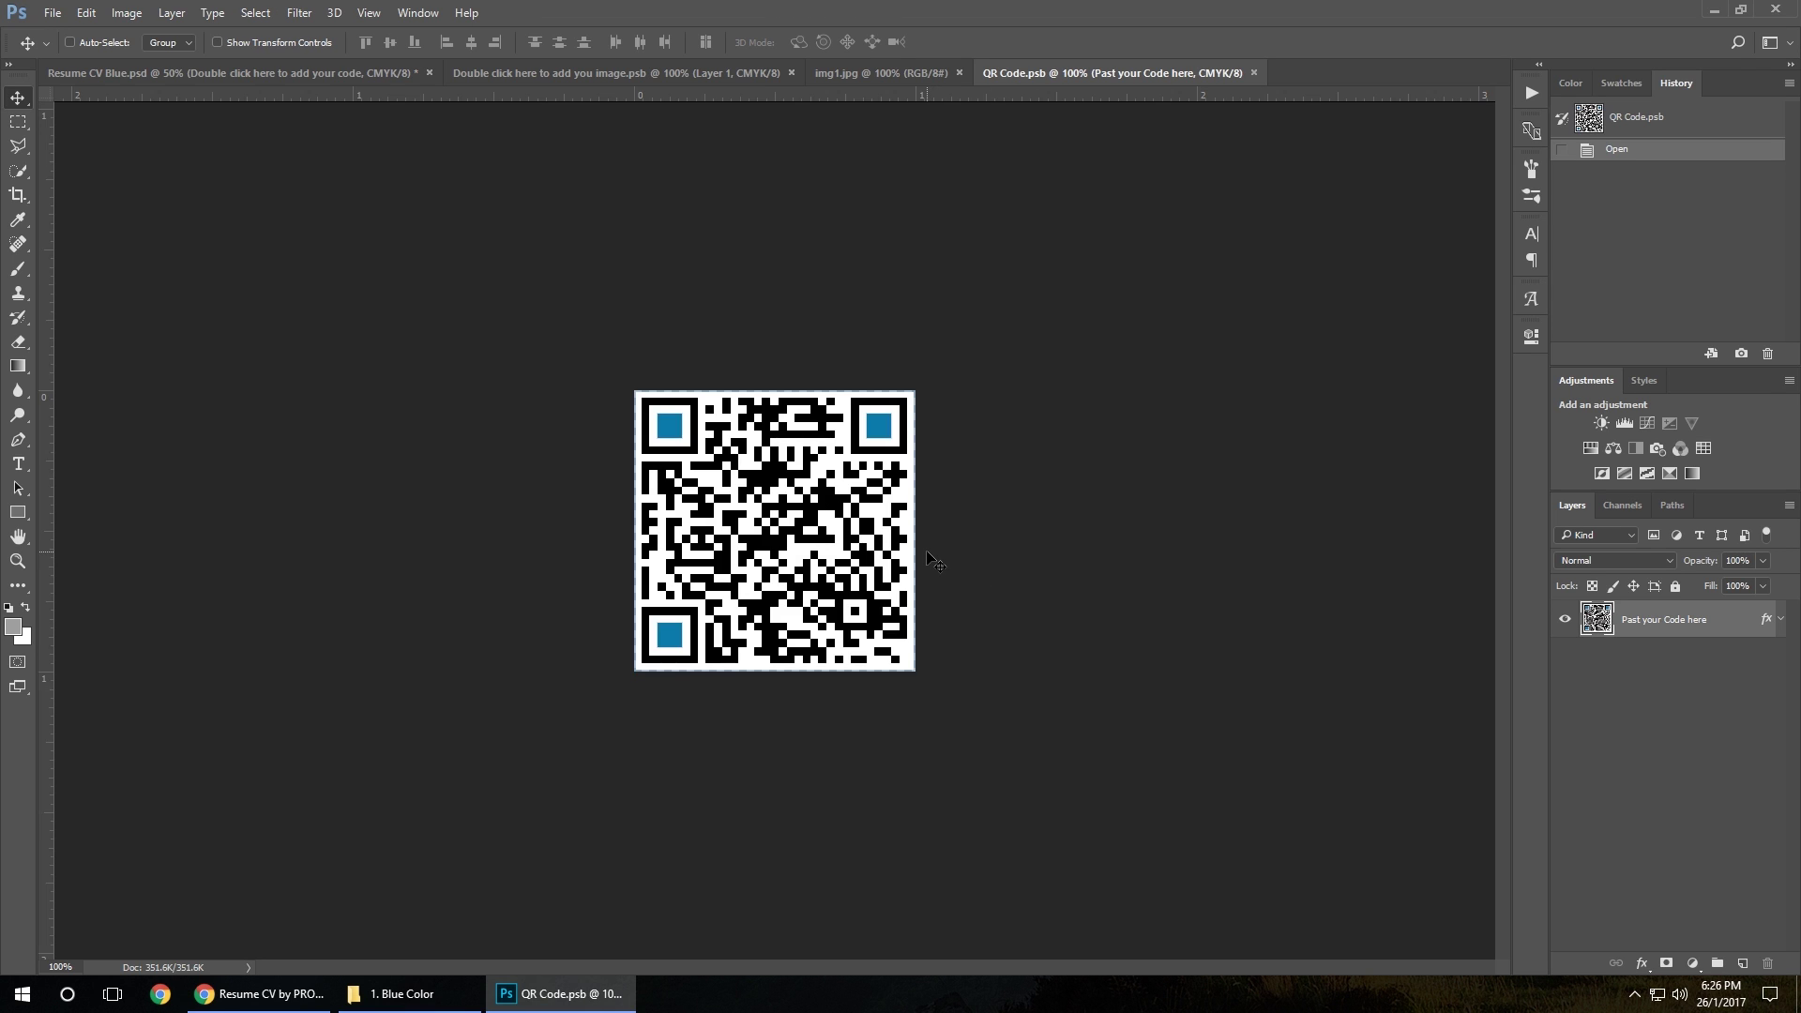
- Switch to File Explorer and go back up to the Resume CV folder
{"action": "left_click", "coordinate": [441, 1001]}
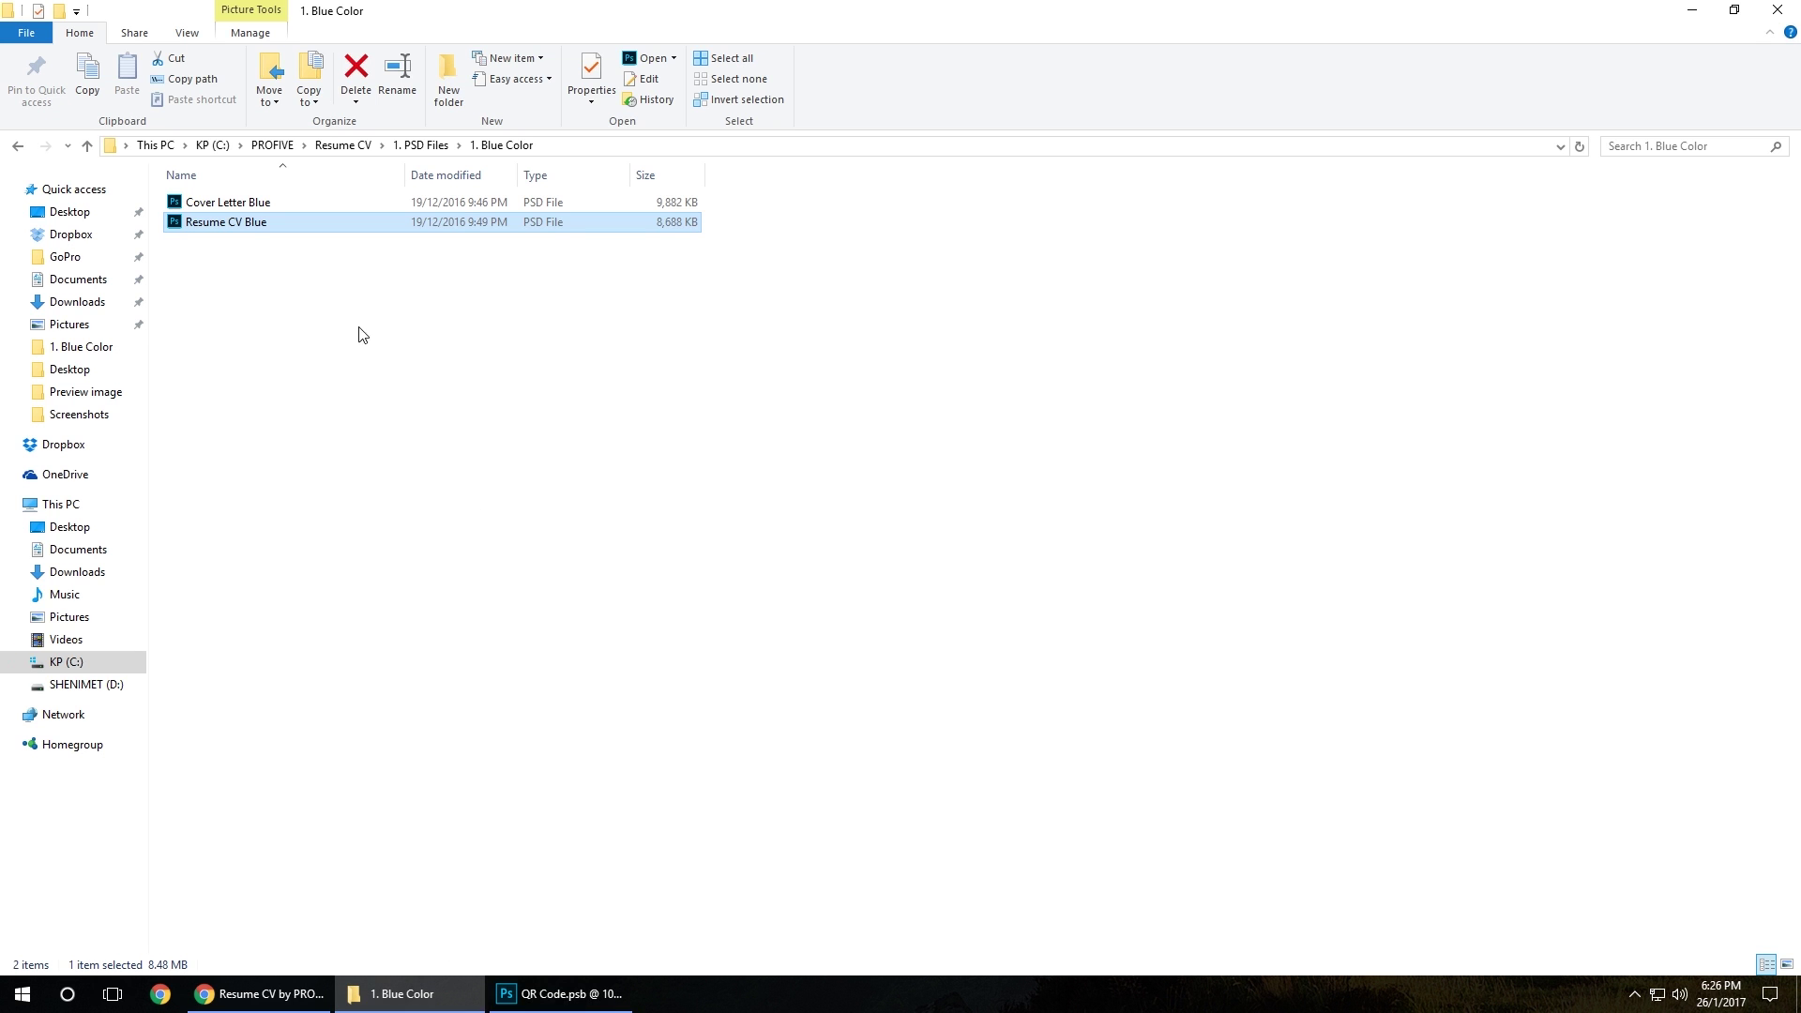
{"action": "left_click", "coordinate": [17, 149]}
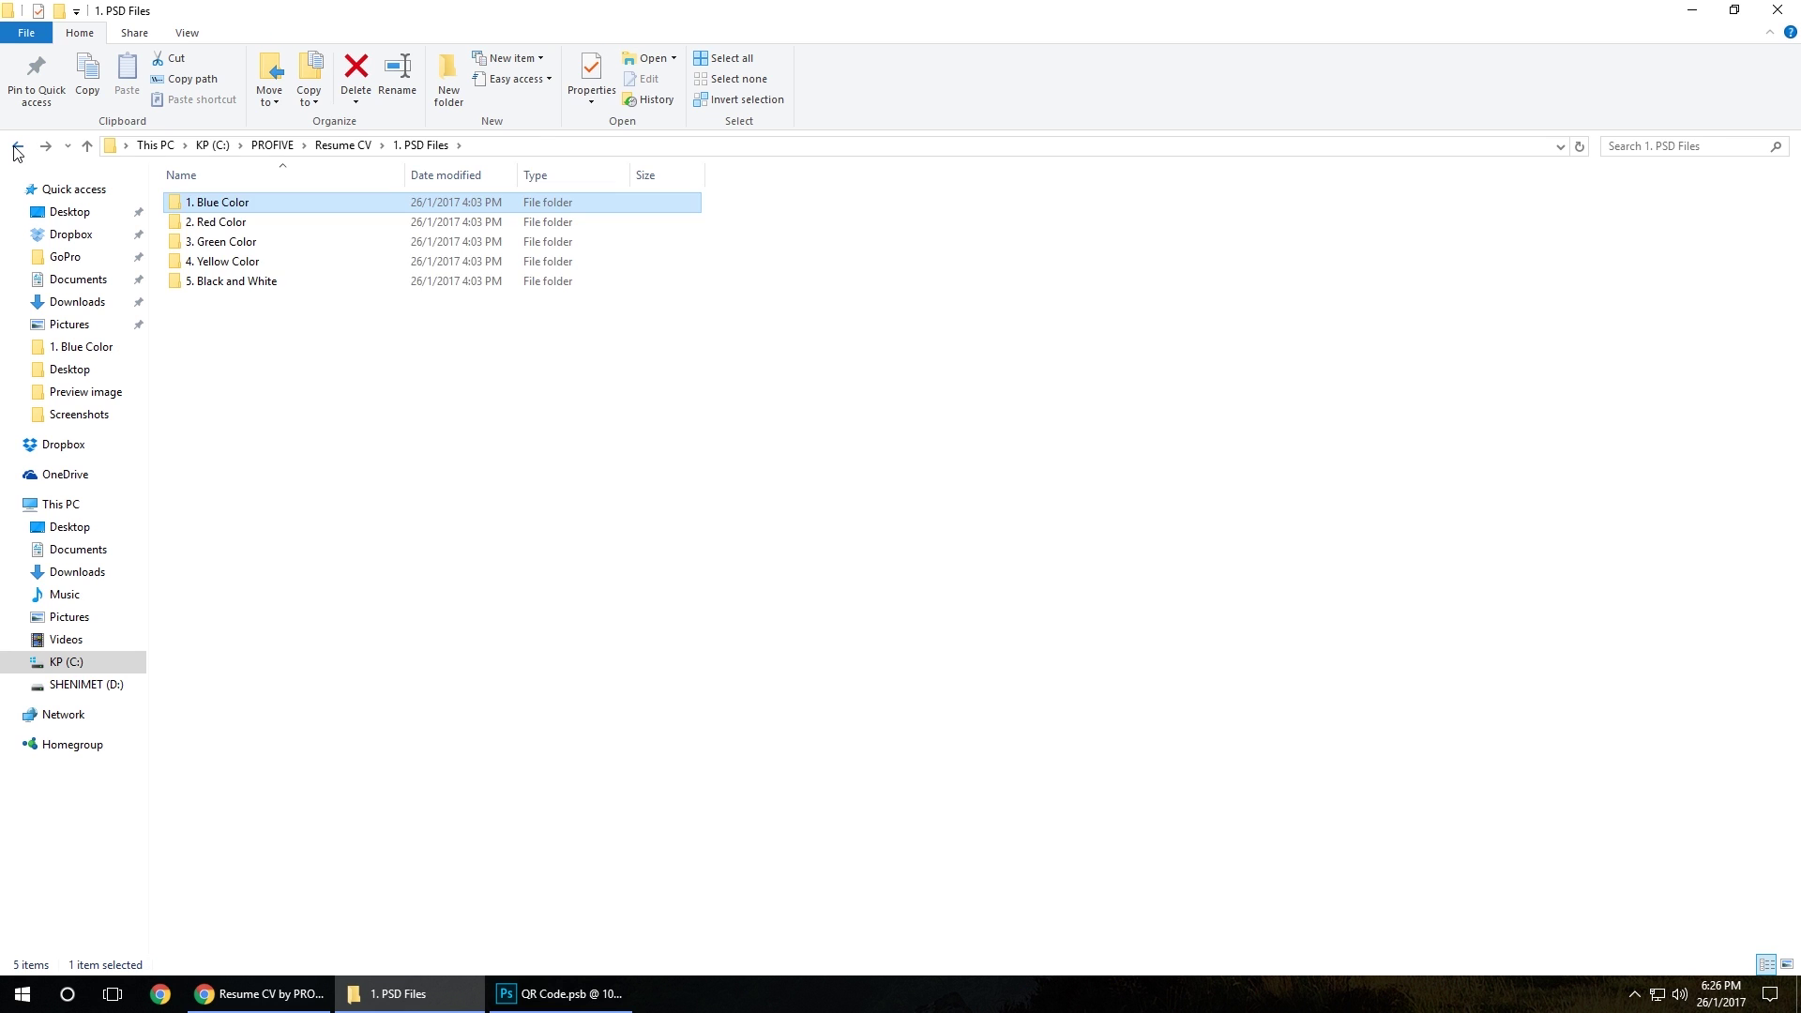
{"action": "left_click", "coordinate": [17, 148]}
- Open Help File.pdf and scroll to the QR code and skill bar instructions
{"action": "double_click", "coordinate": [211, 262]}
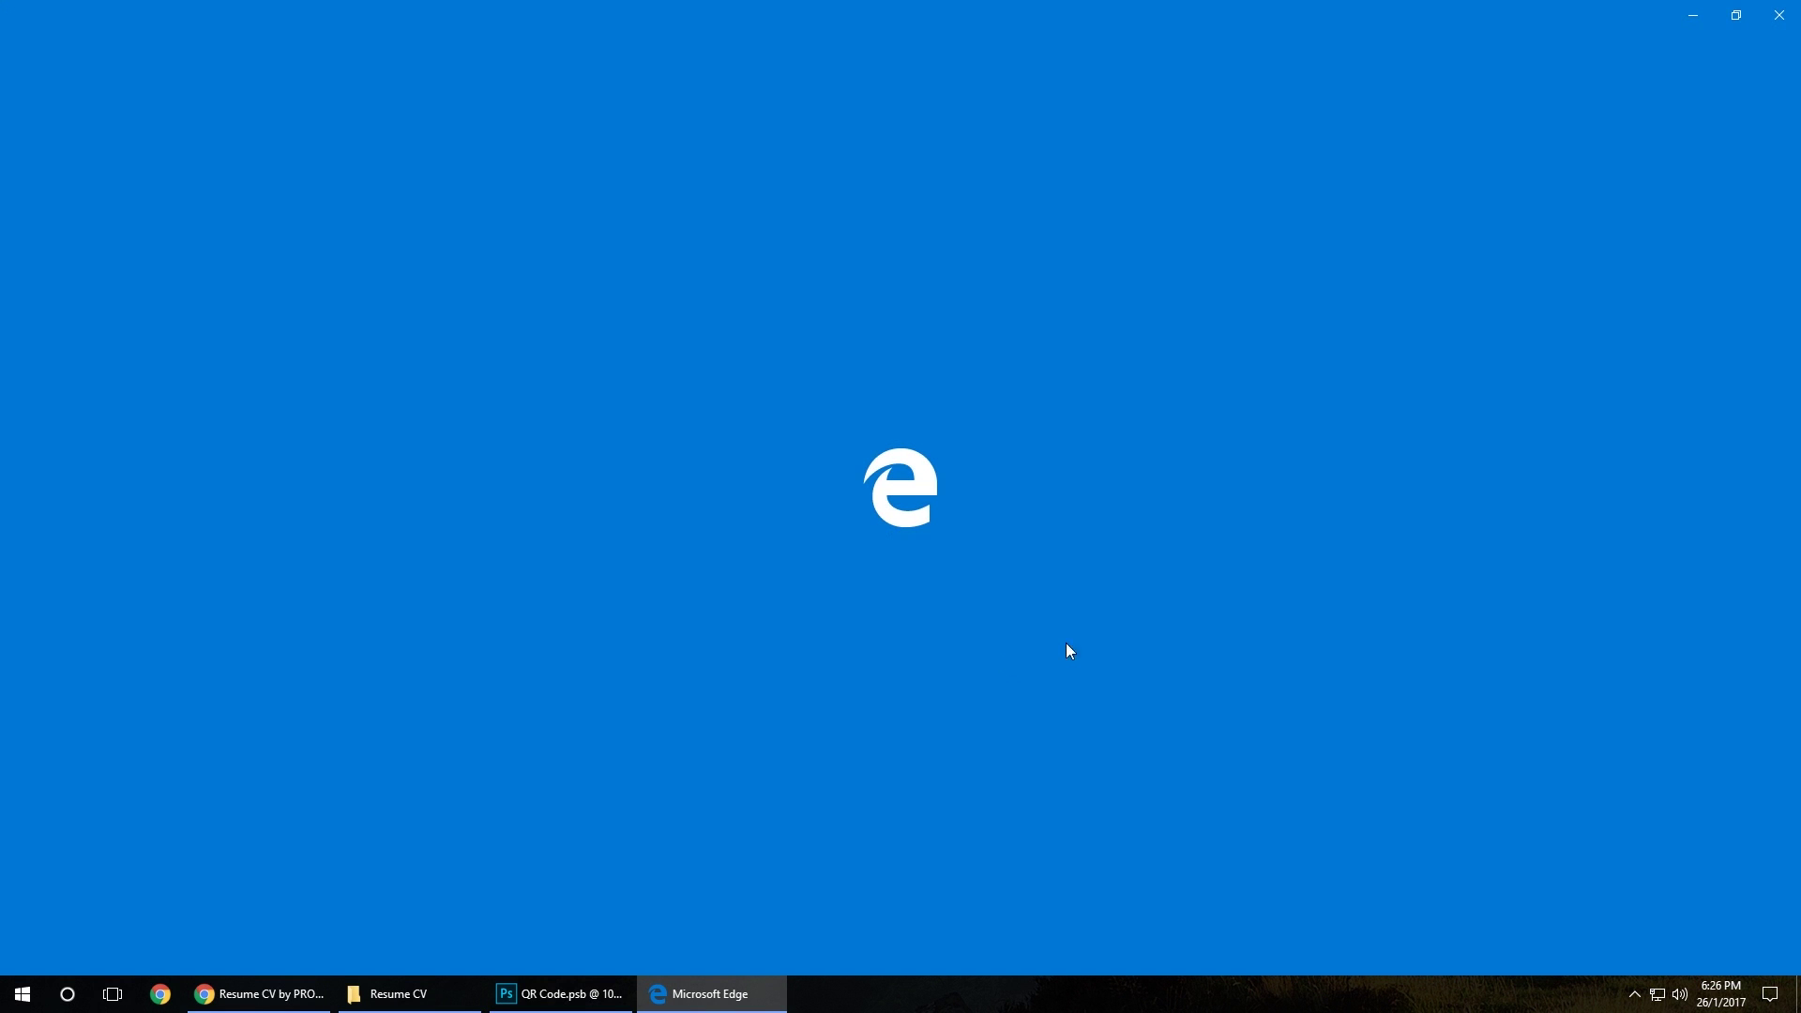
{"action": "scroll", "coordinate": [1796, 259], "scroll_direction": "down", "scroll_amount": 1}
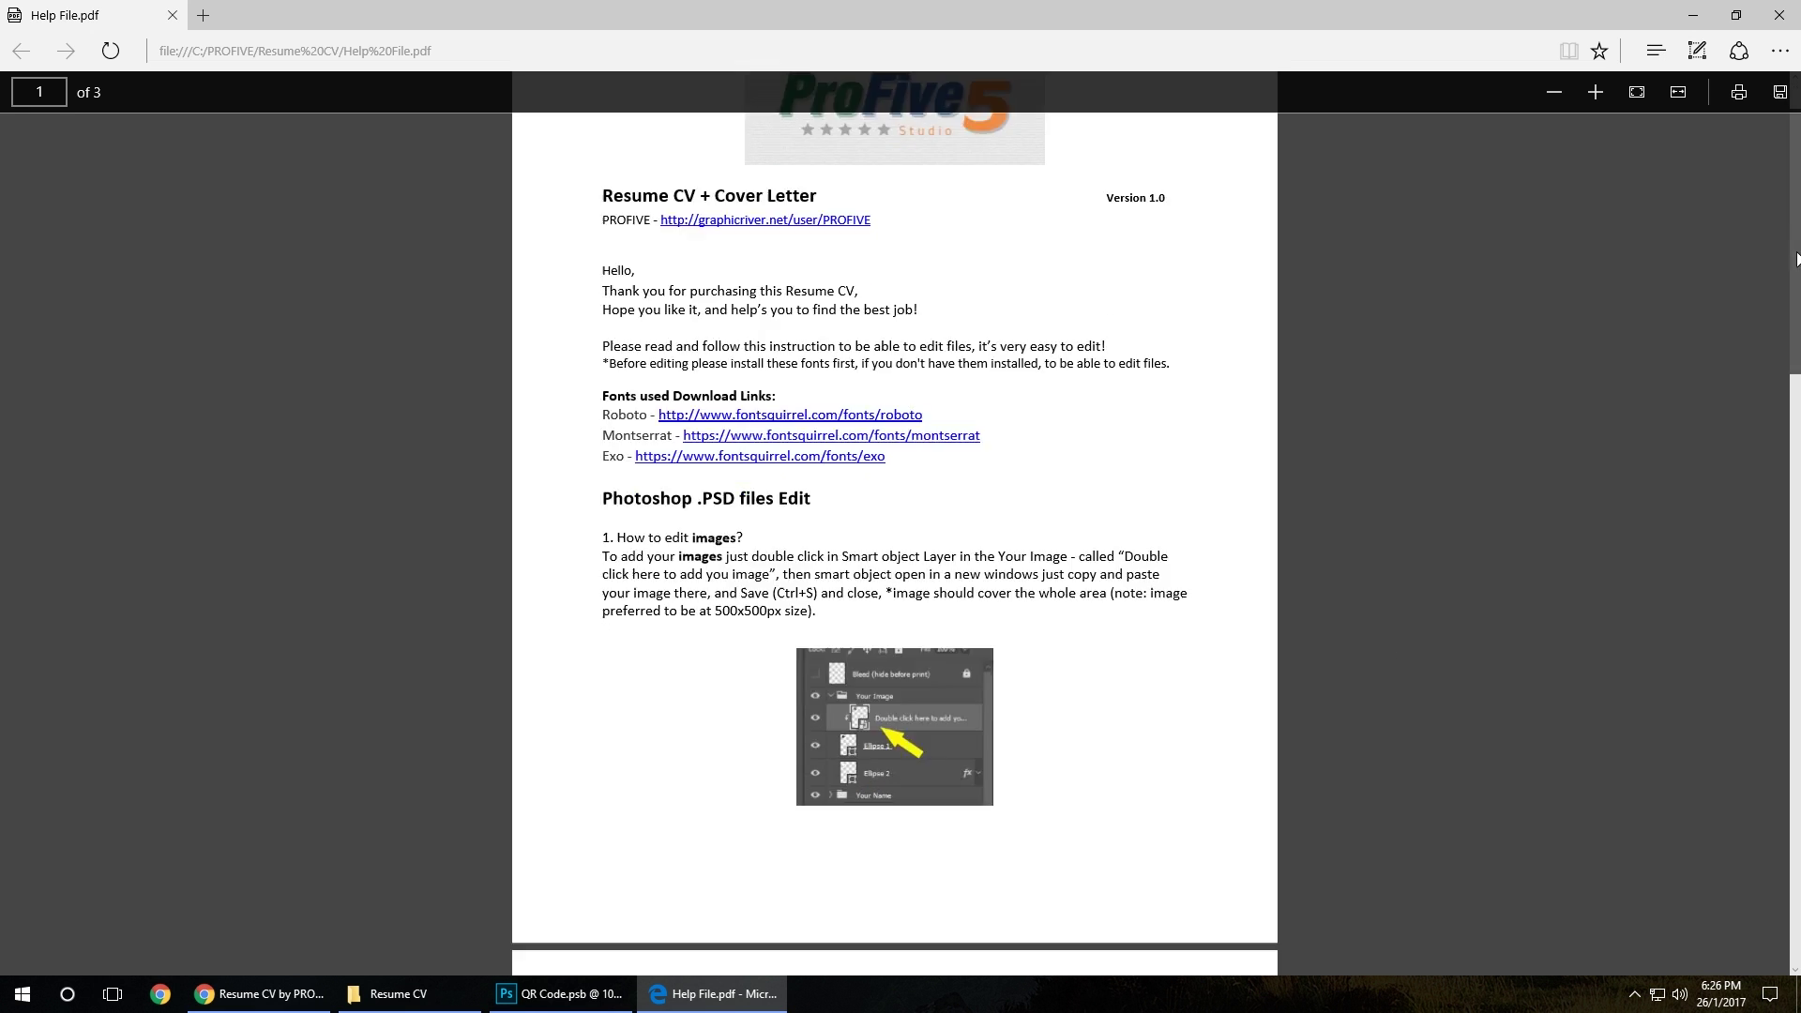
{"action": "left_click_drag", "start_coordinate": [1796, 259], "coordinate": [1775, 476]}
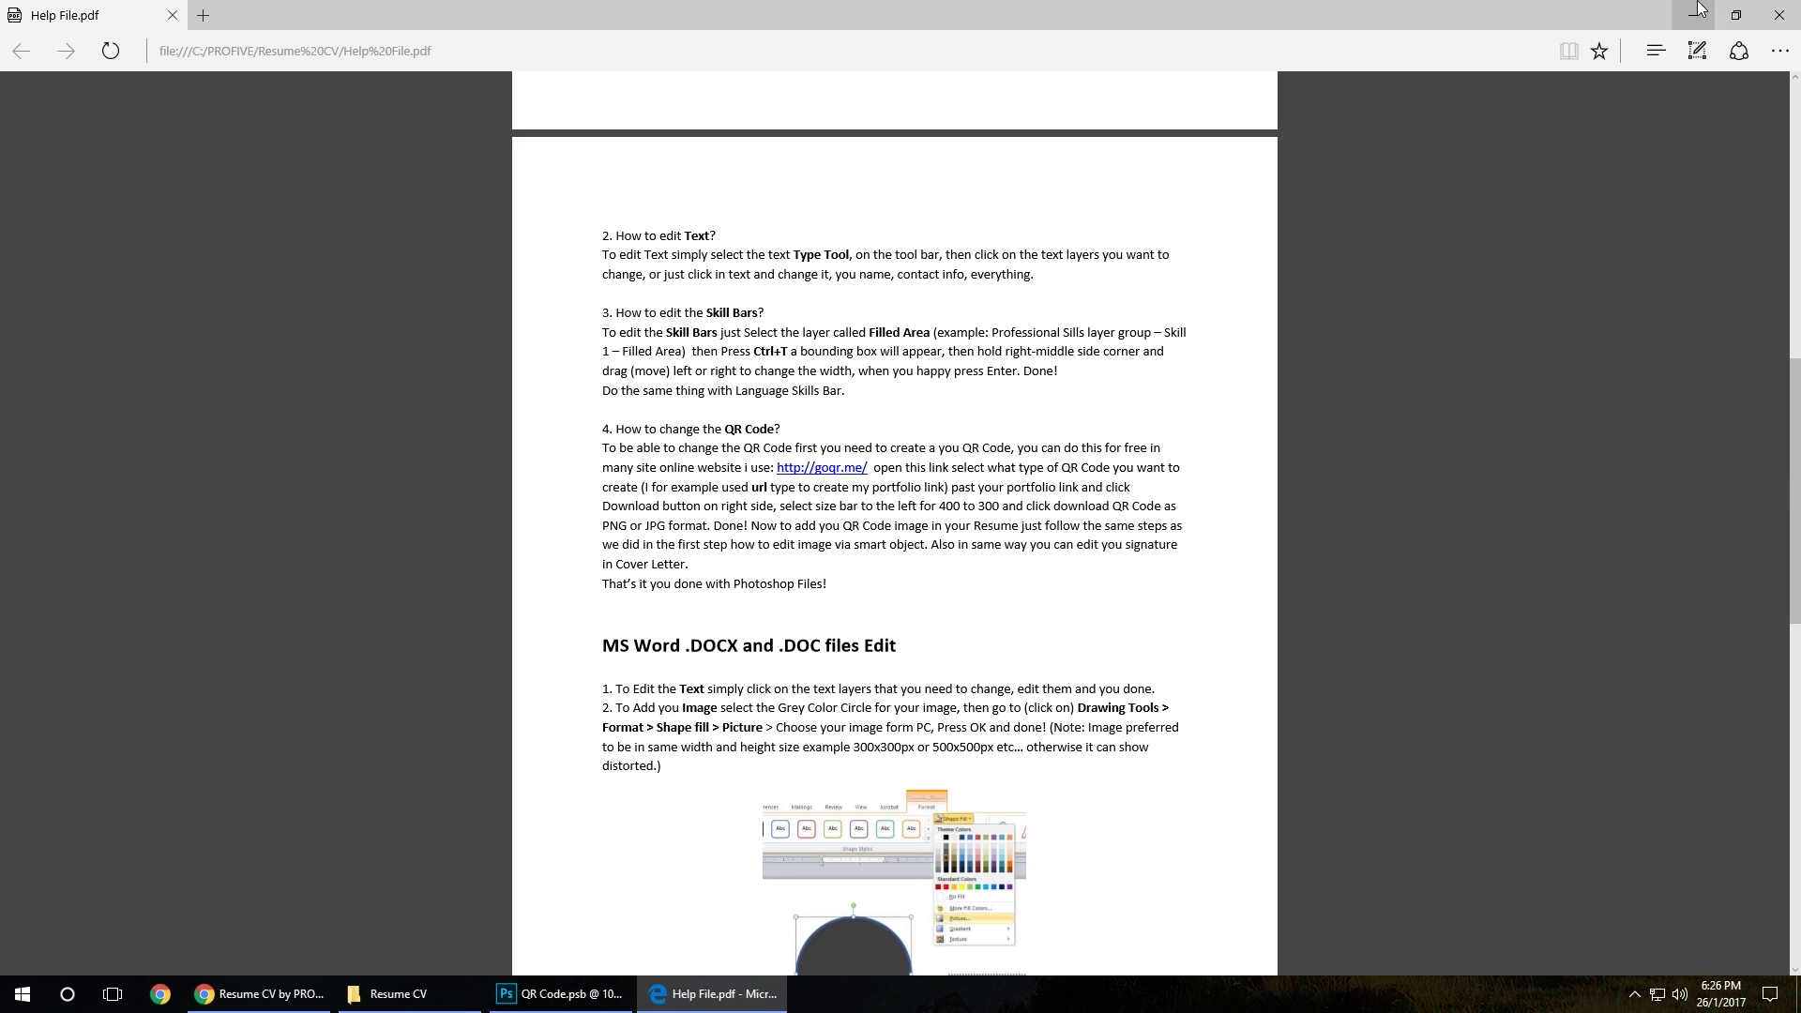
- Close the help file and the QR Code.psb document to return to the résumé
{"action": "left_click", "coordinate": [1779, 14]}
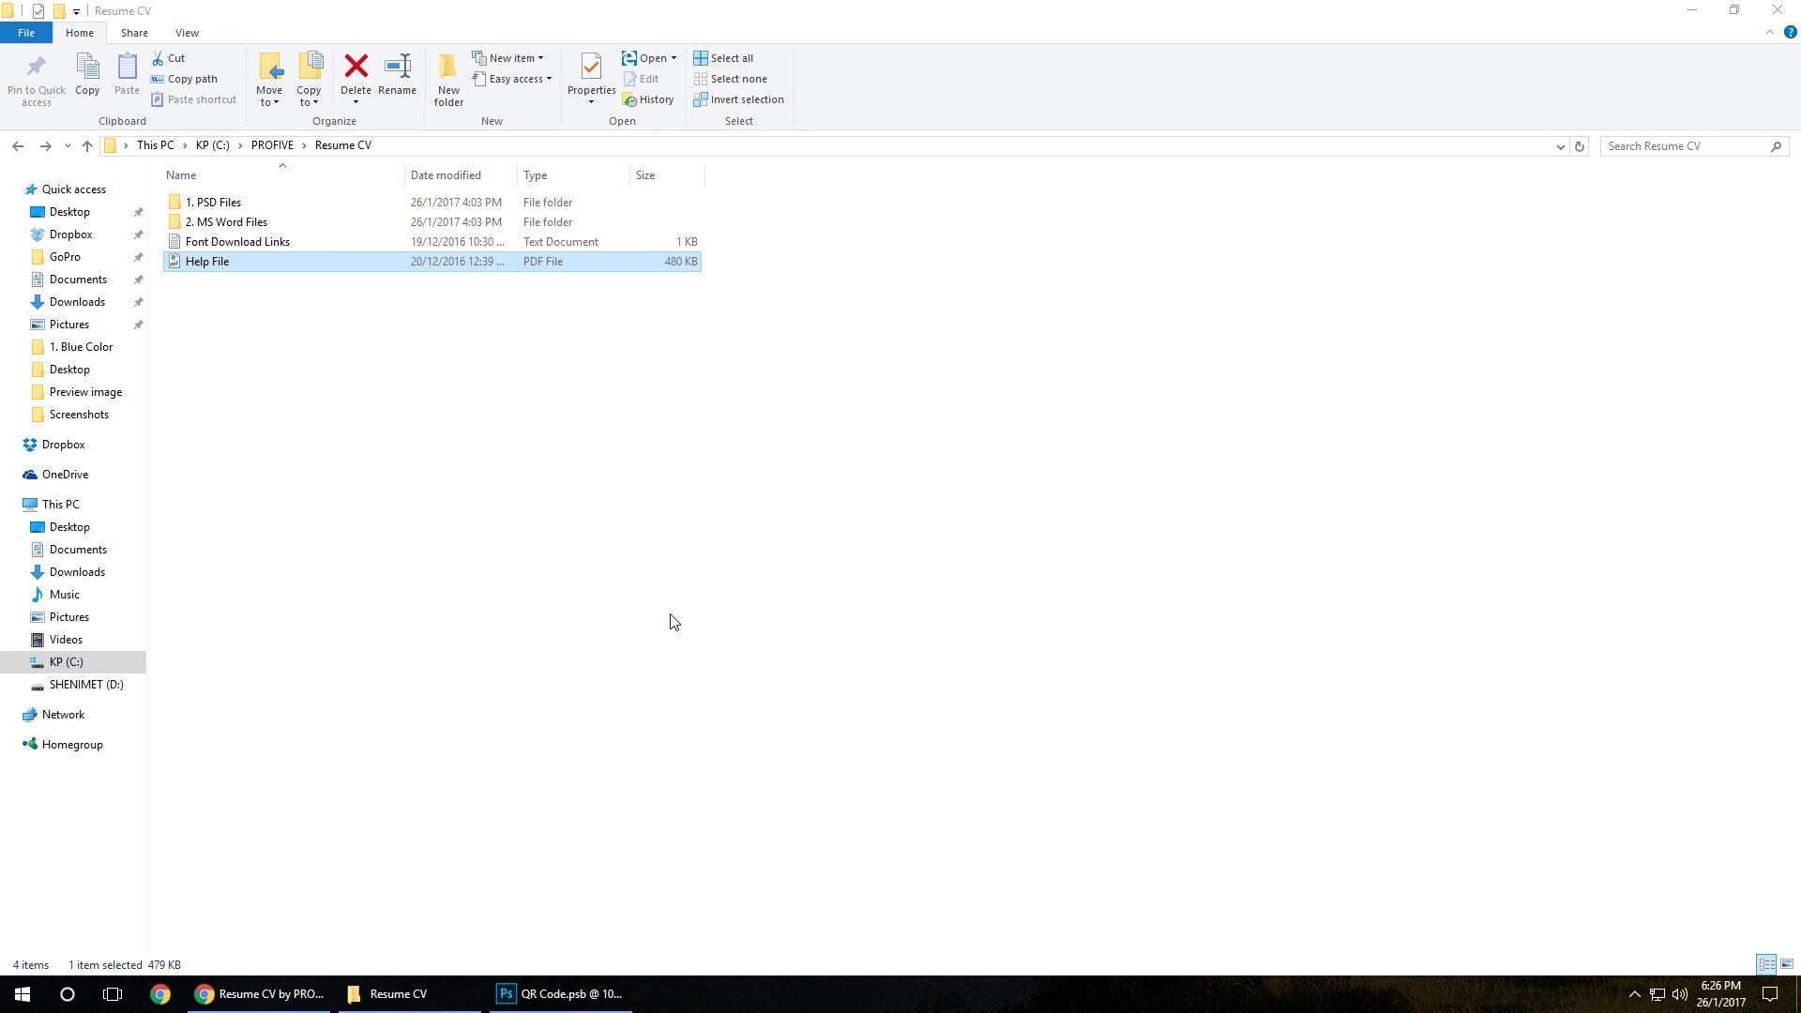
{"action": "left_click", "coordinate": [553, 994]}
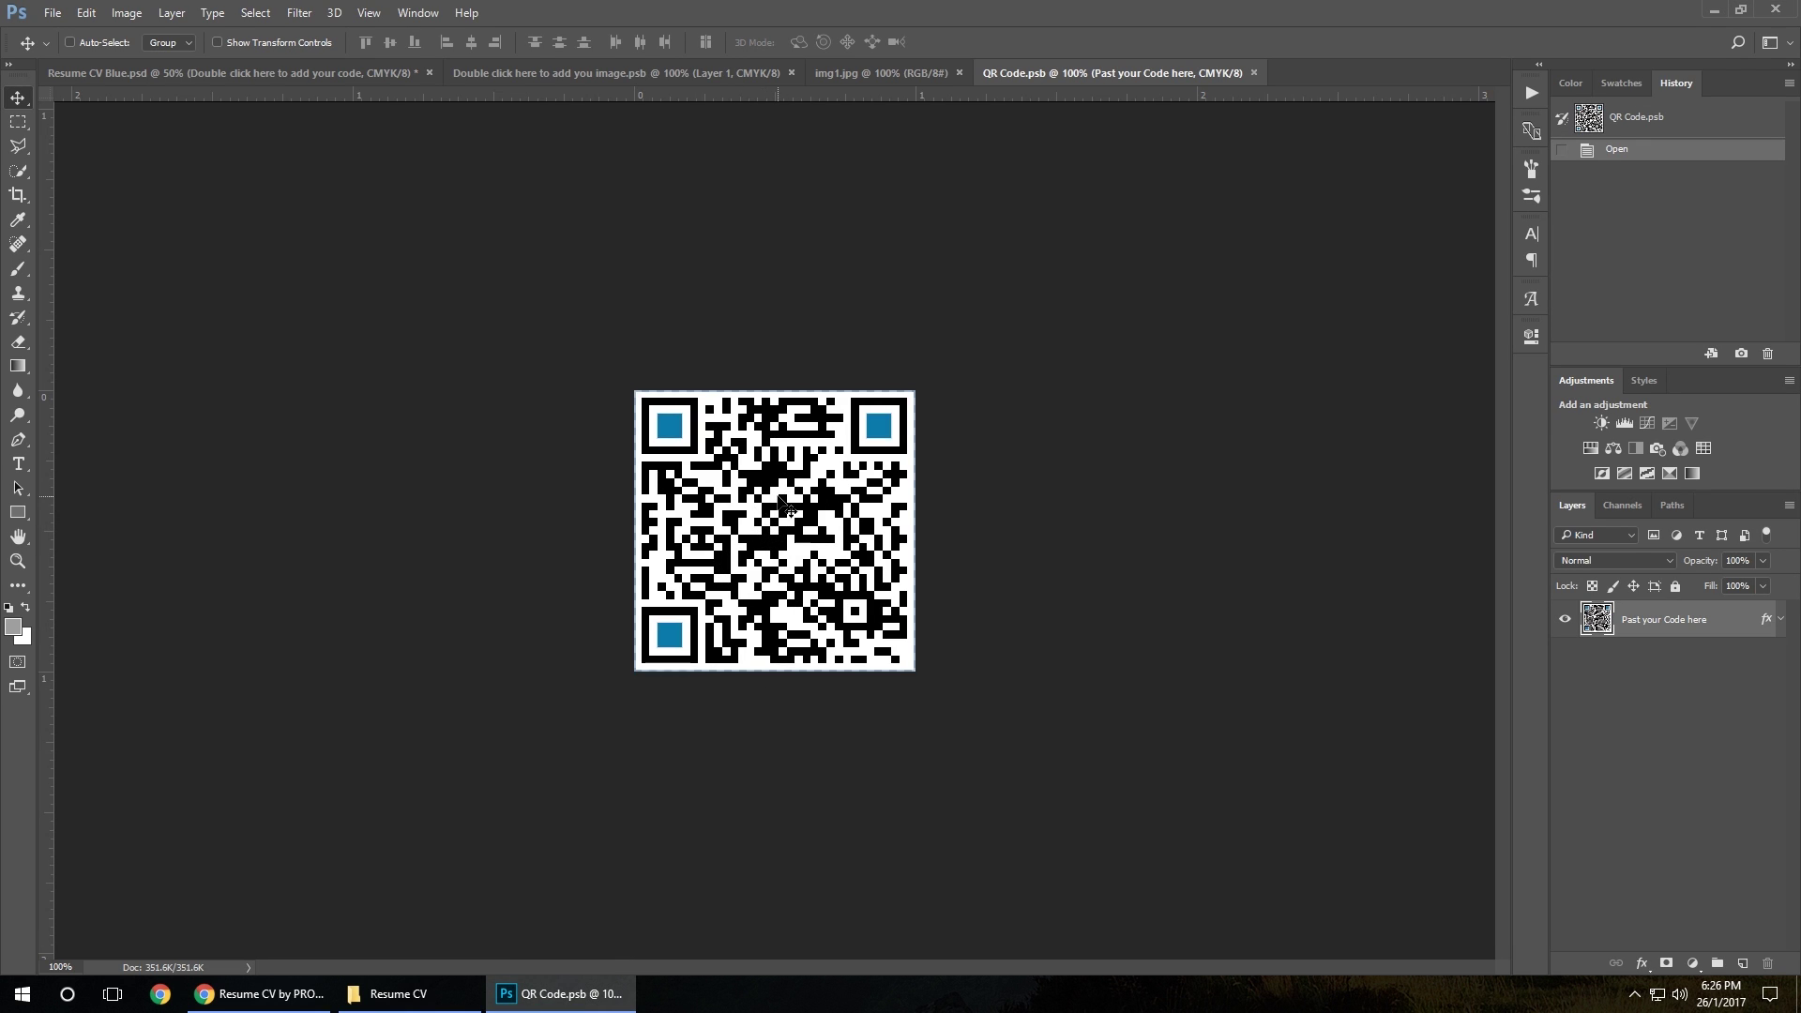
{"action": "left_click", "coordinate": [1254, 73]}
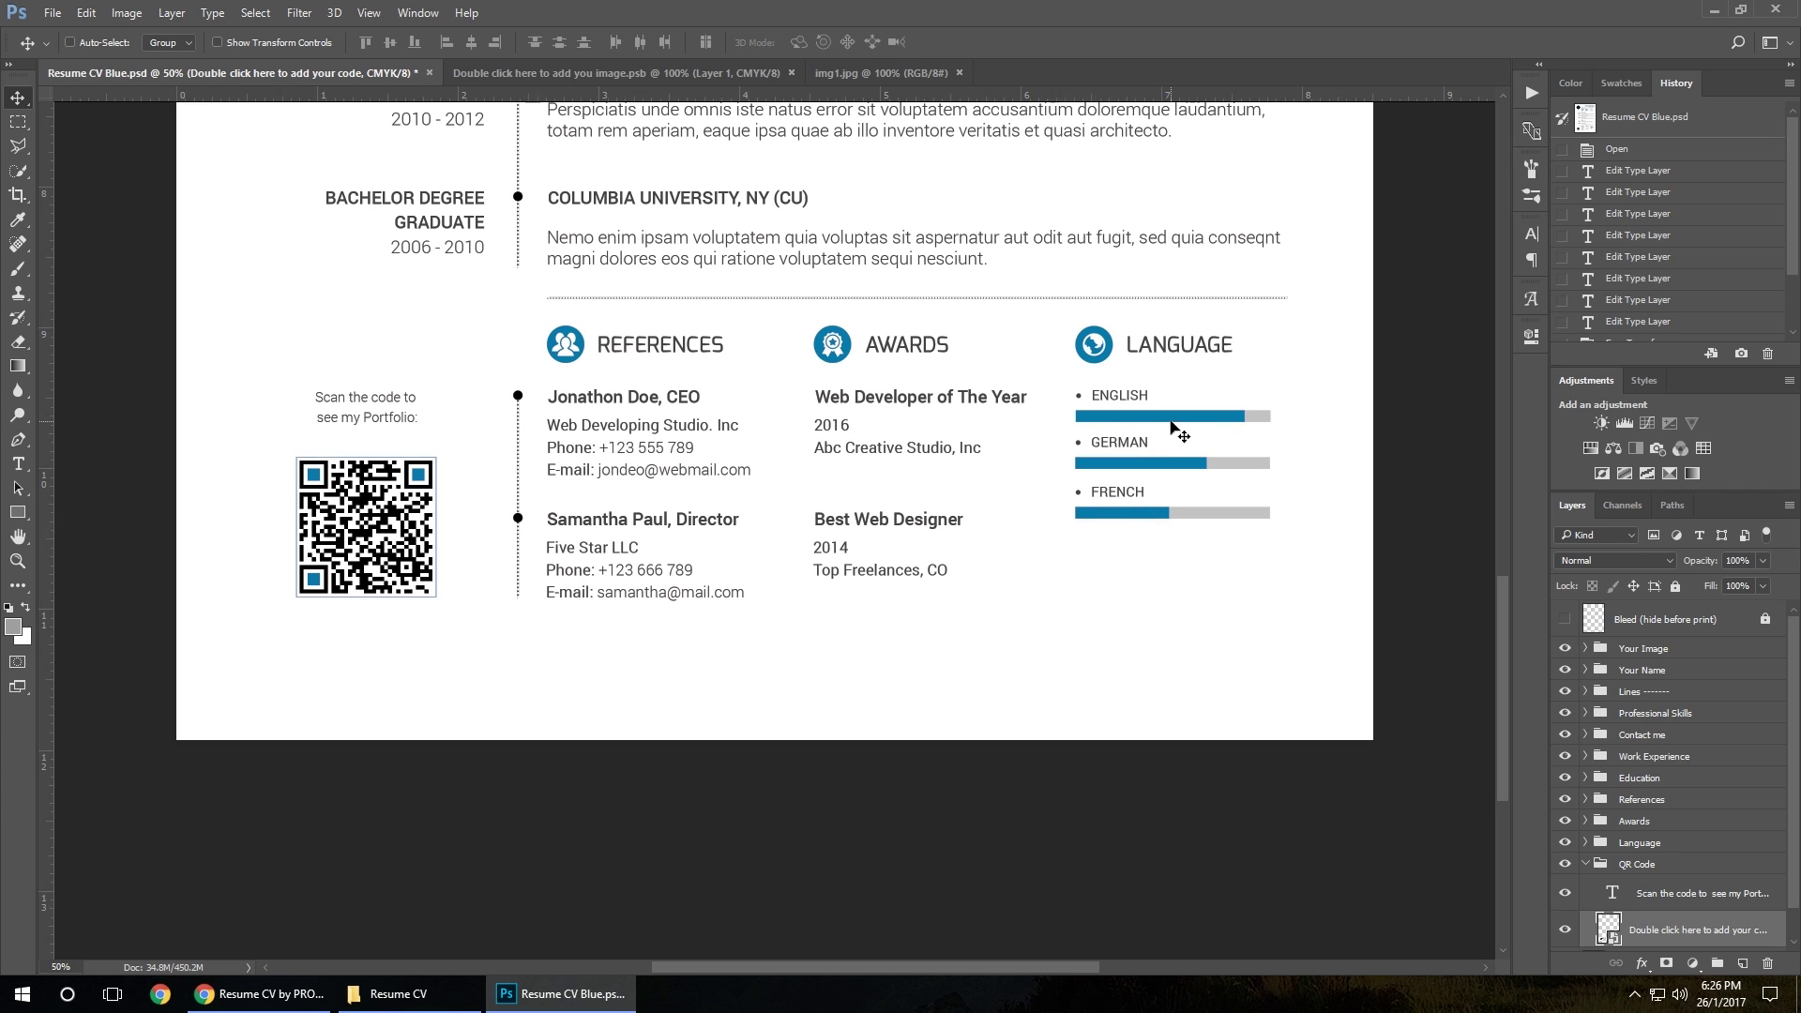
- Shorten Language 1's Filled Area bar for English to about 94% of its width
{"action": "left_click", "coordinate": [1599, 864]}
{"action": "left_click", "coordinate": [1585, 864]}
{"action": "left_click", "coordinate": [1585, 842]}
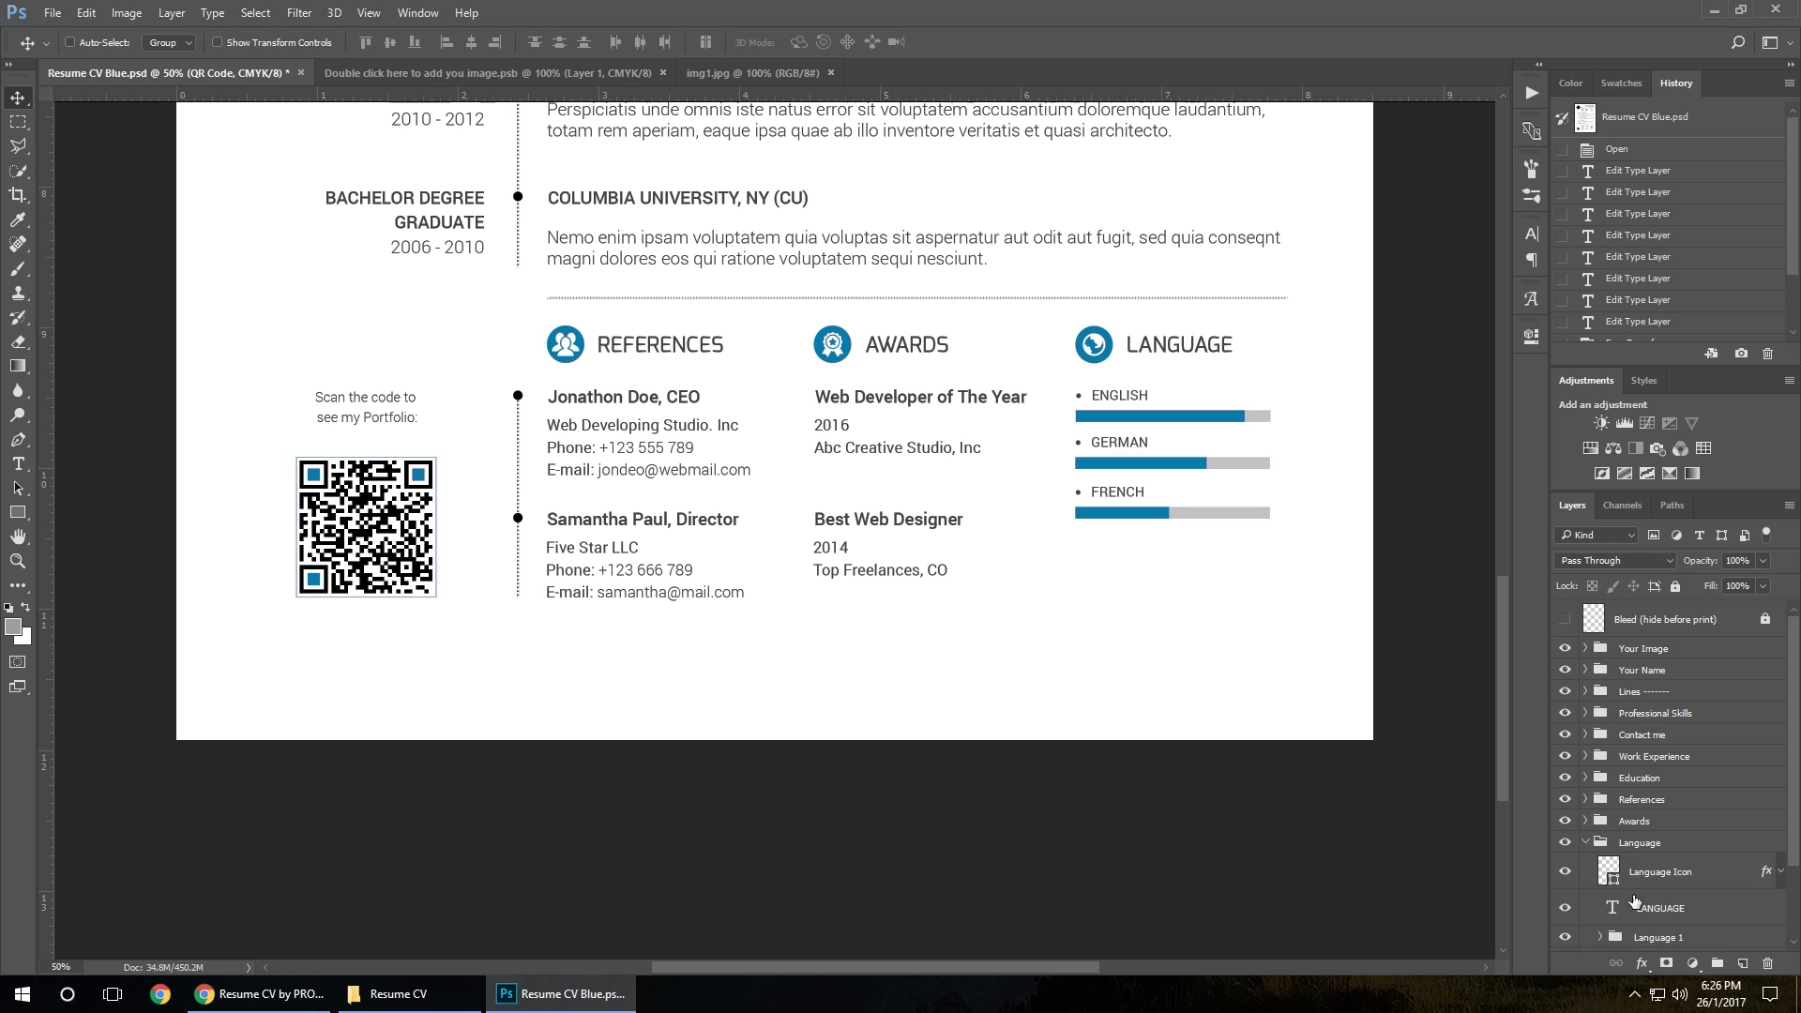
{"action": "scroll", "coordinate": [1669, 844], "scroll_direction": "down", "scroll_amount": 2}
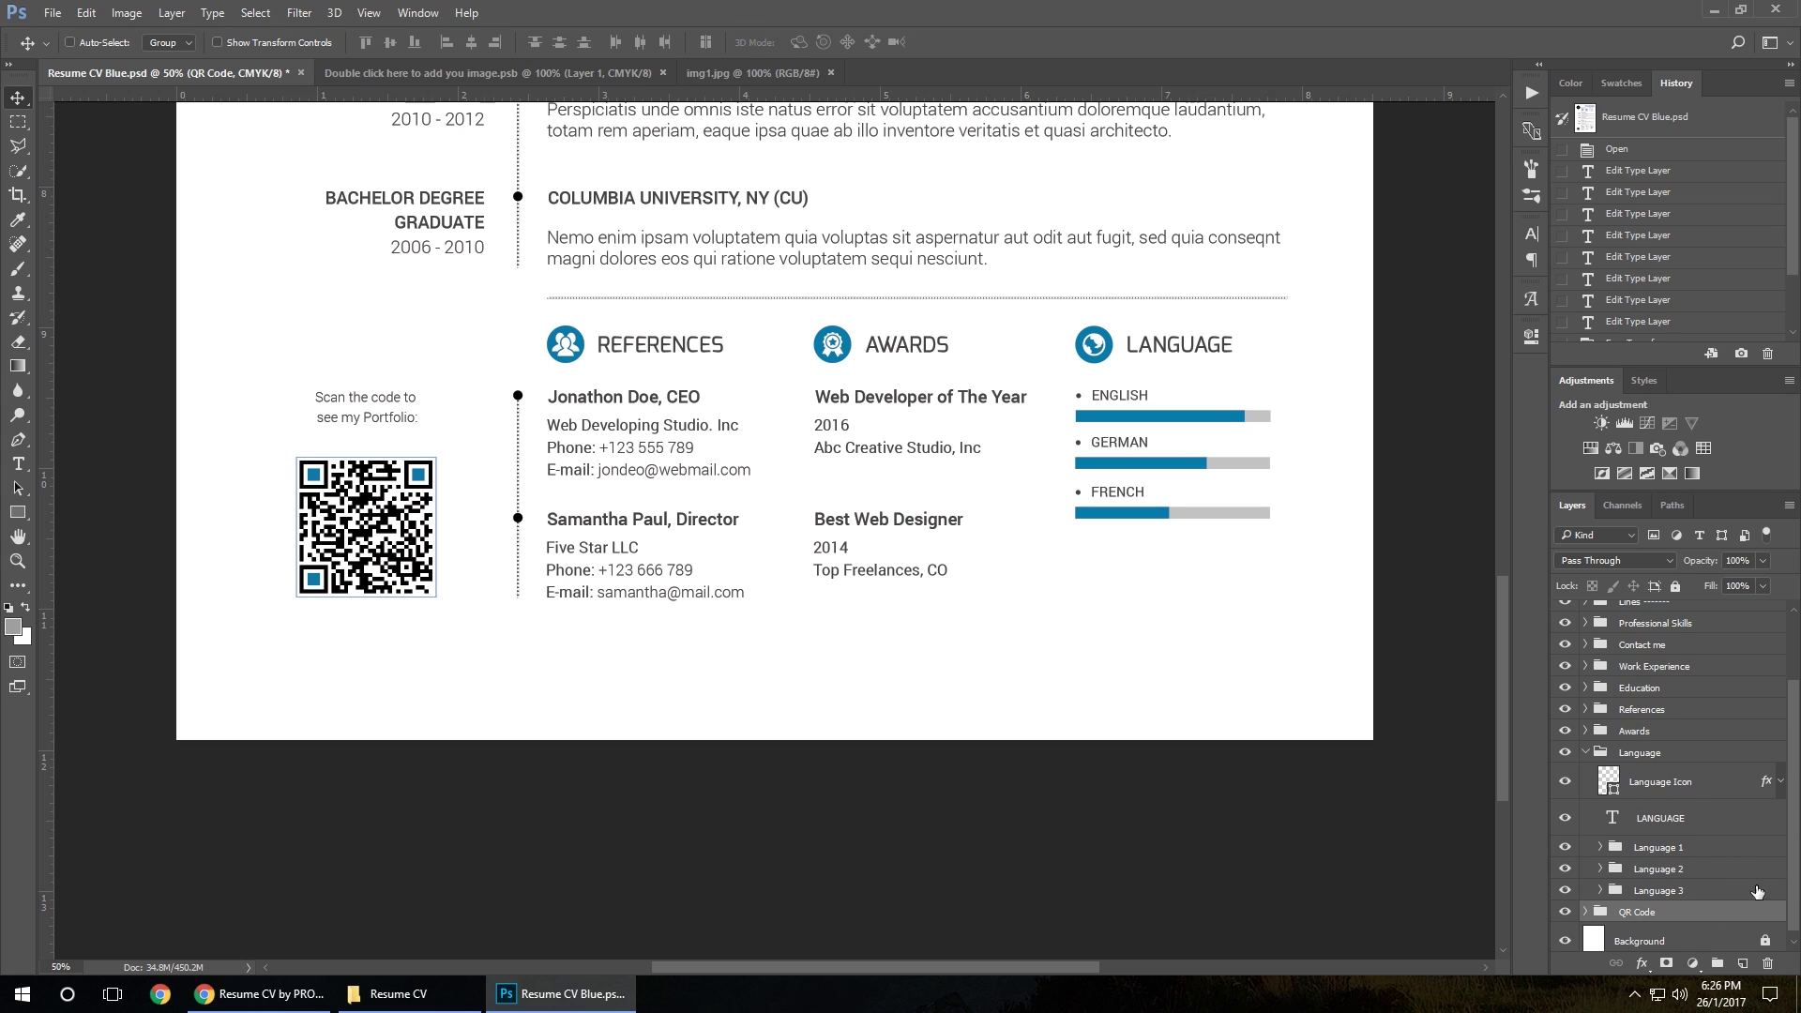
{"action": "left_click", "coordinate": [1600, 849]}
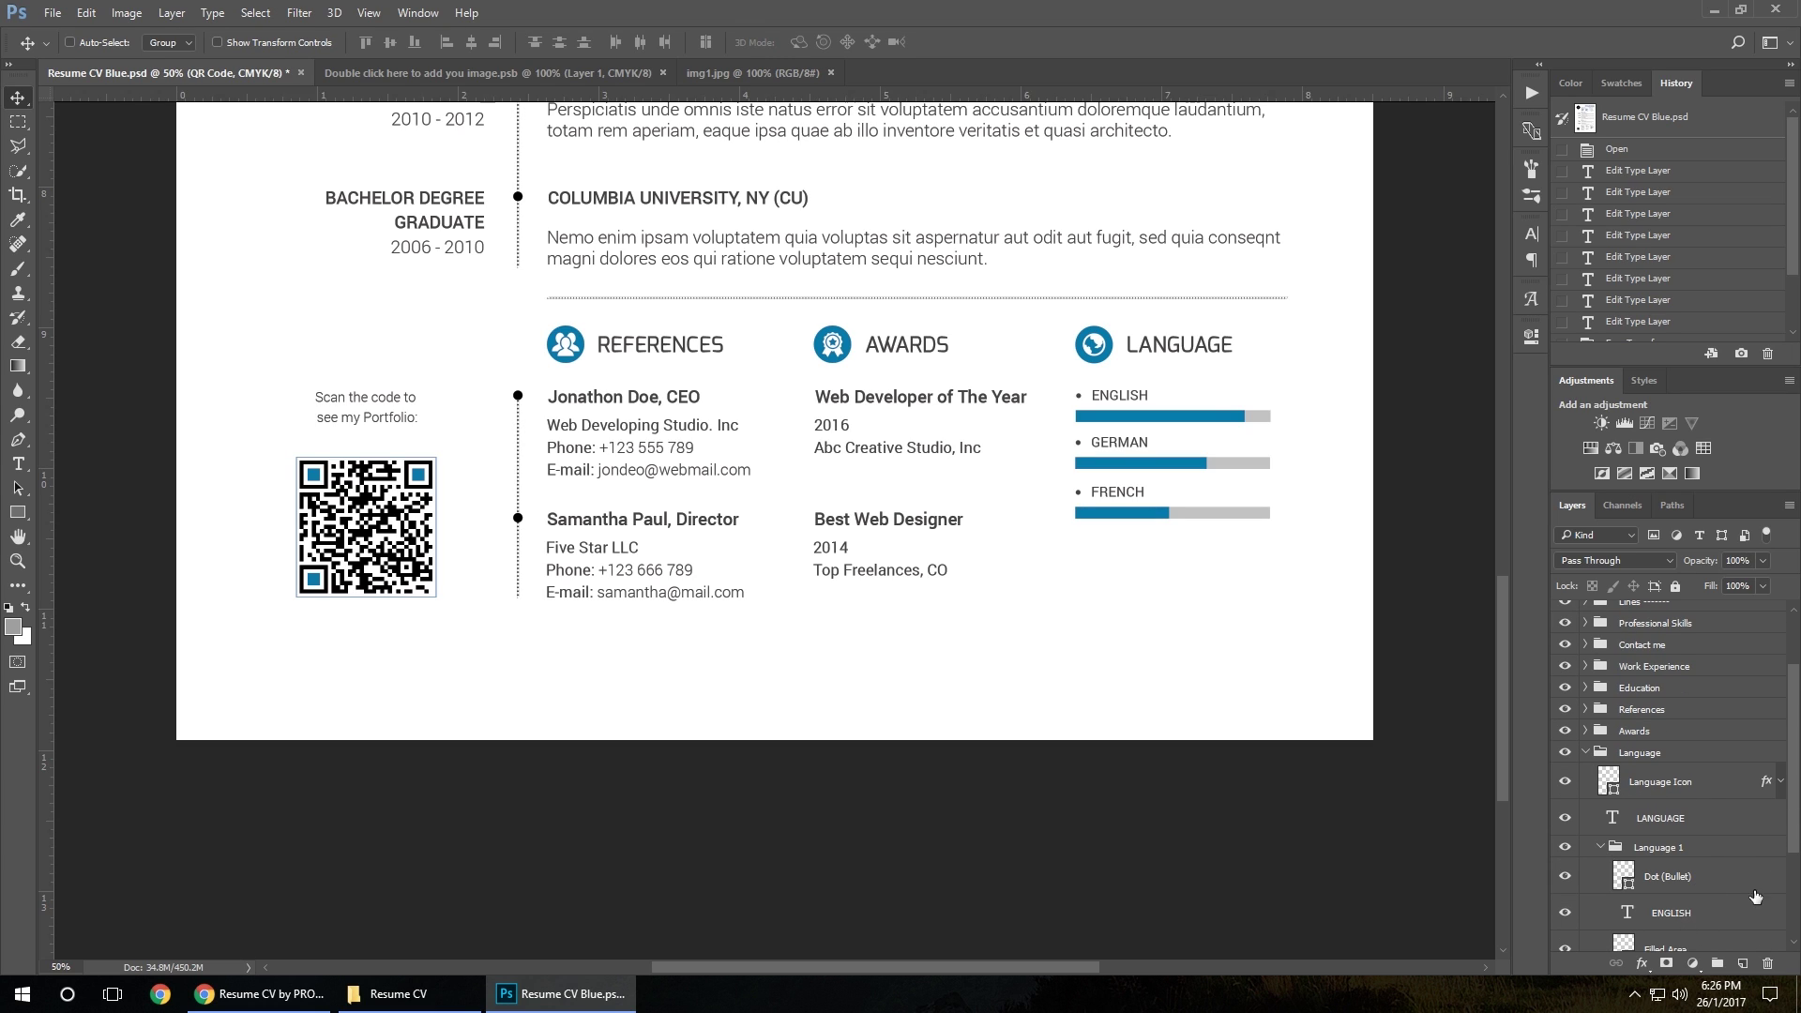
{"action": "scroll", "coordinate": [1702, 872], "scroll_direction": "down", "scroll_amount": 2}
{"action": "left_click", "coordinate": [1701, 861]}
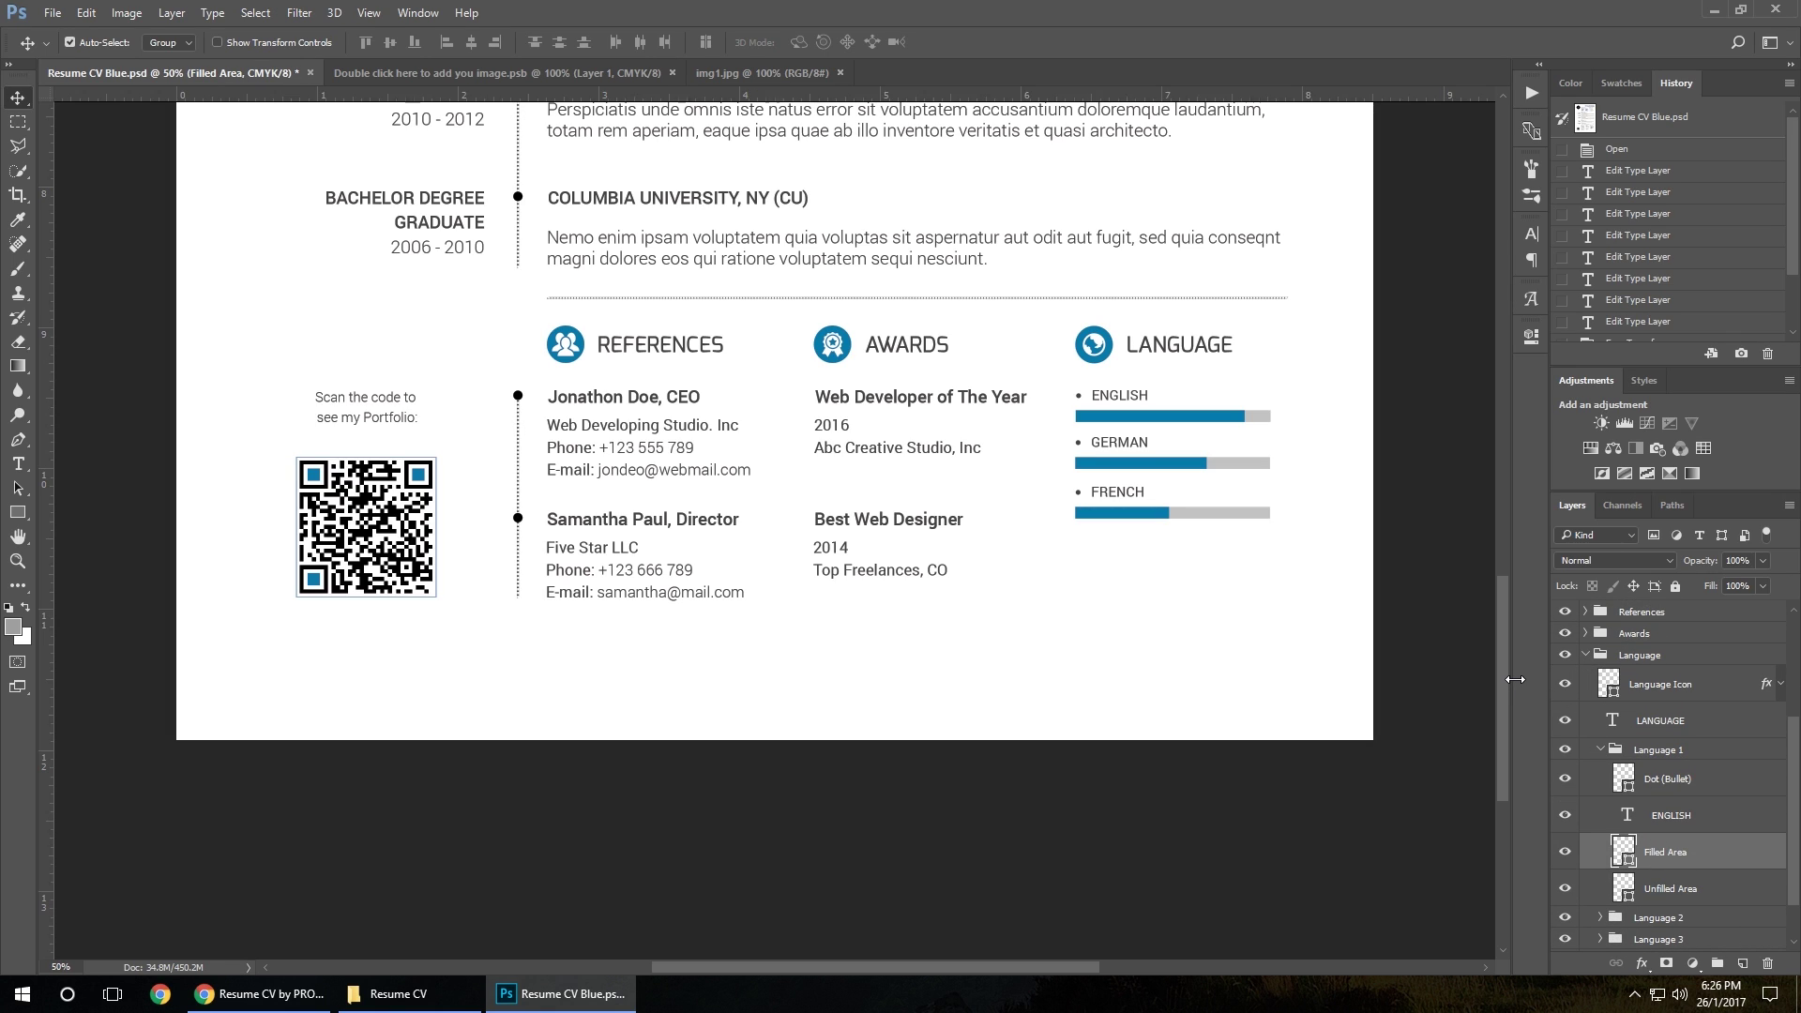
{"action": "key", "text": "ctrl+t"}
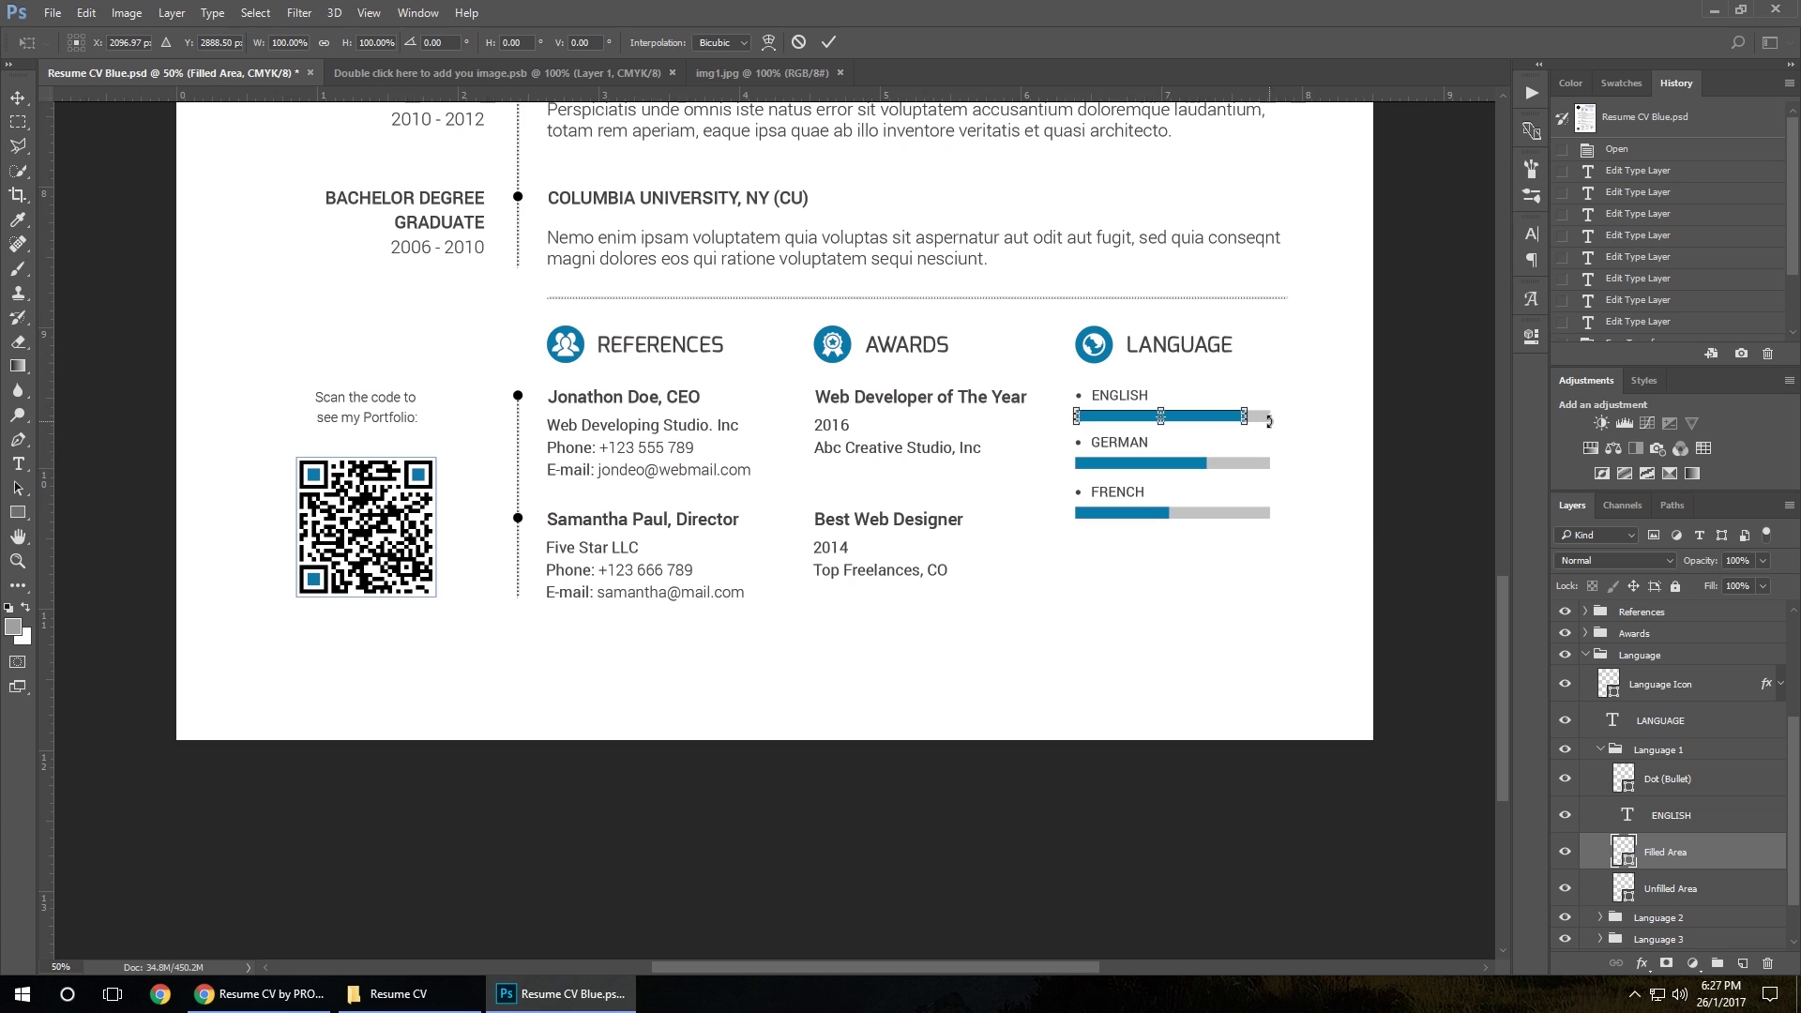
{"action": "left_click_drag", "start_coordinate": [1245, 413], "coordinate": [1233, 415]}
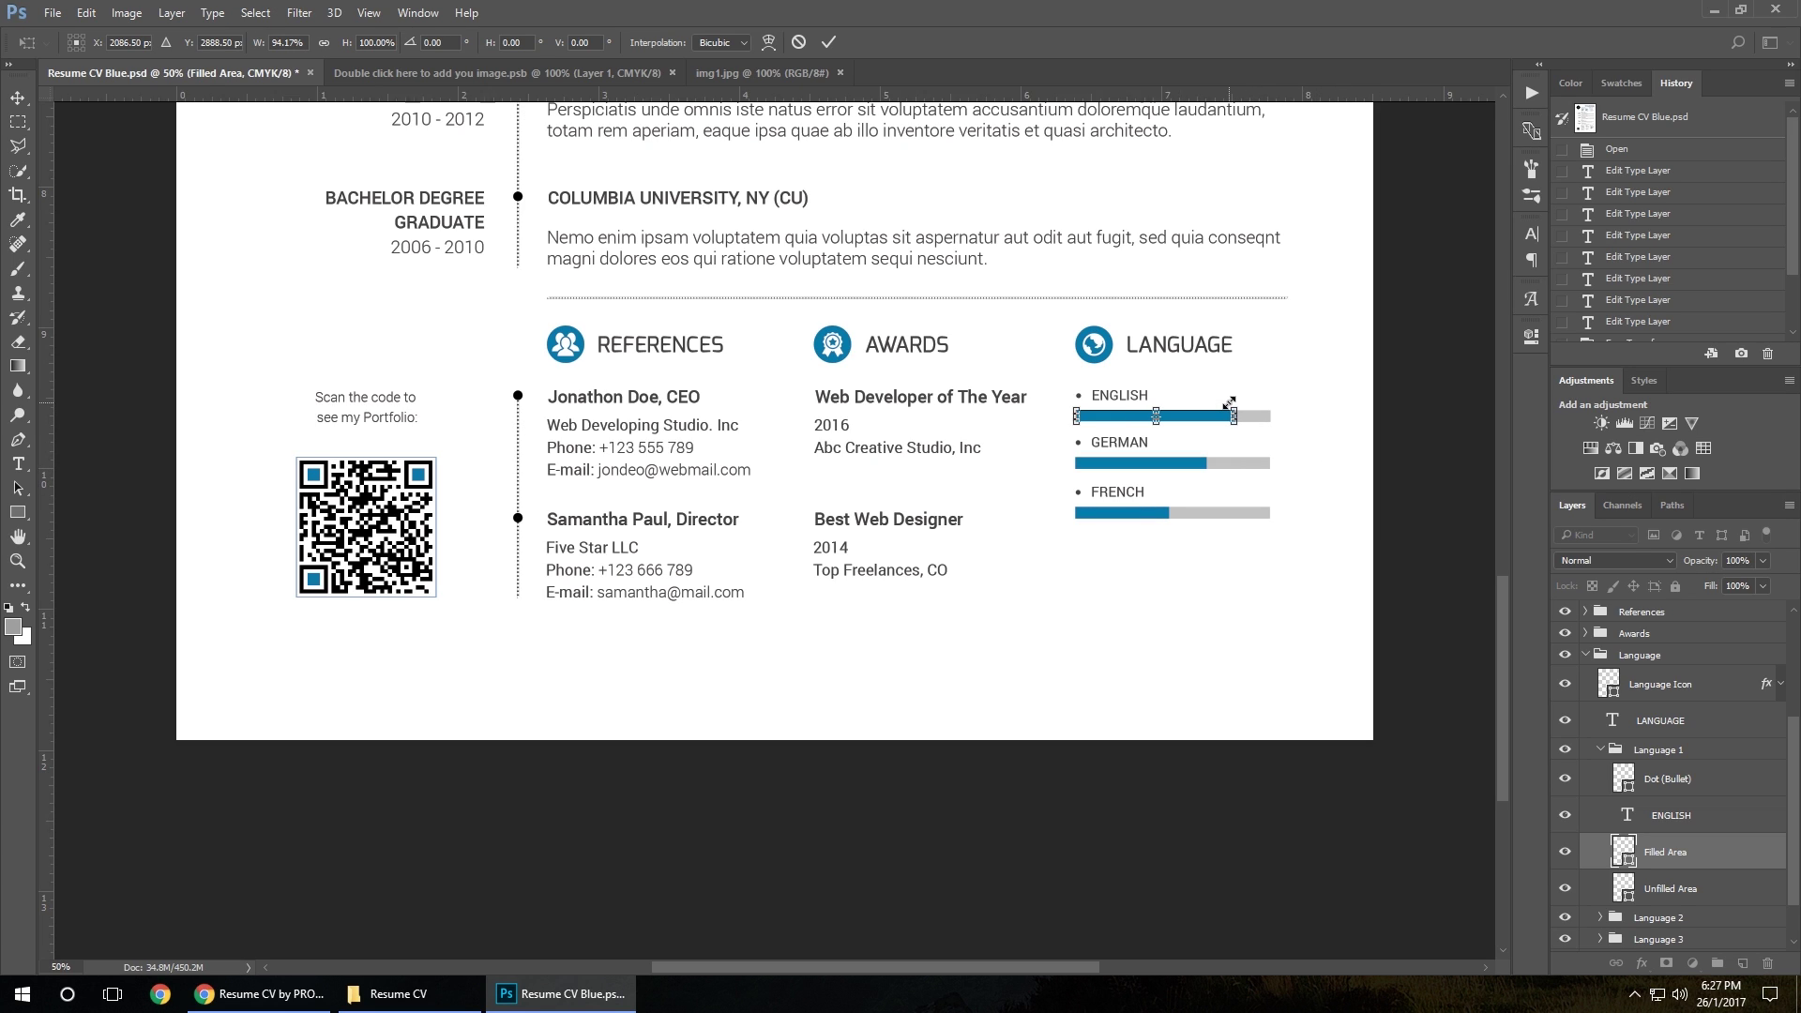
{"action": "key", "text": "Return"}
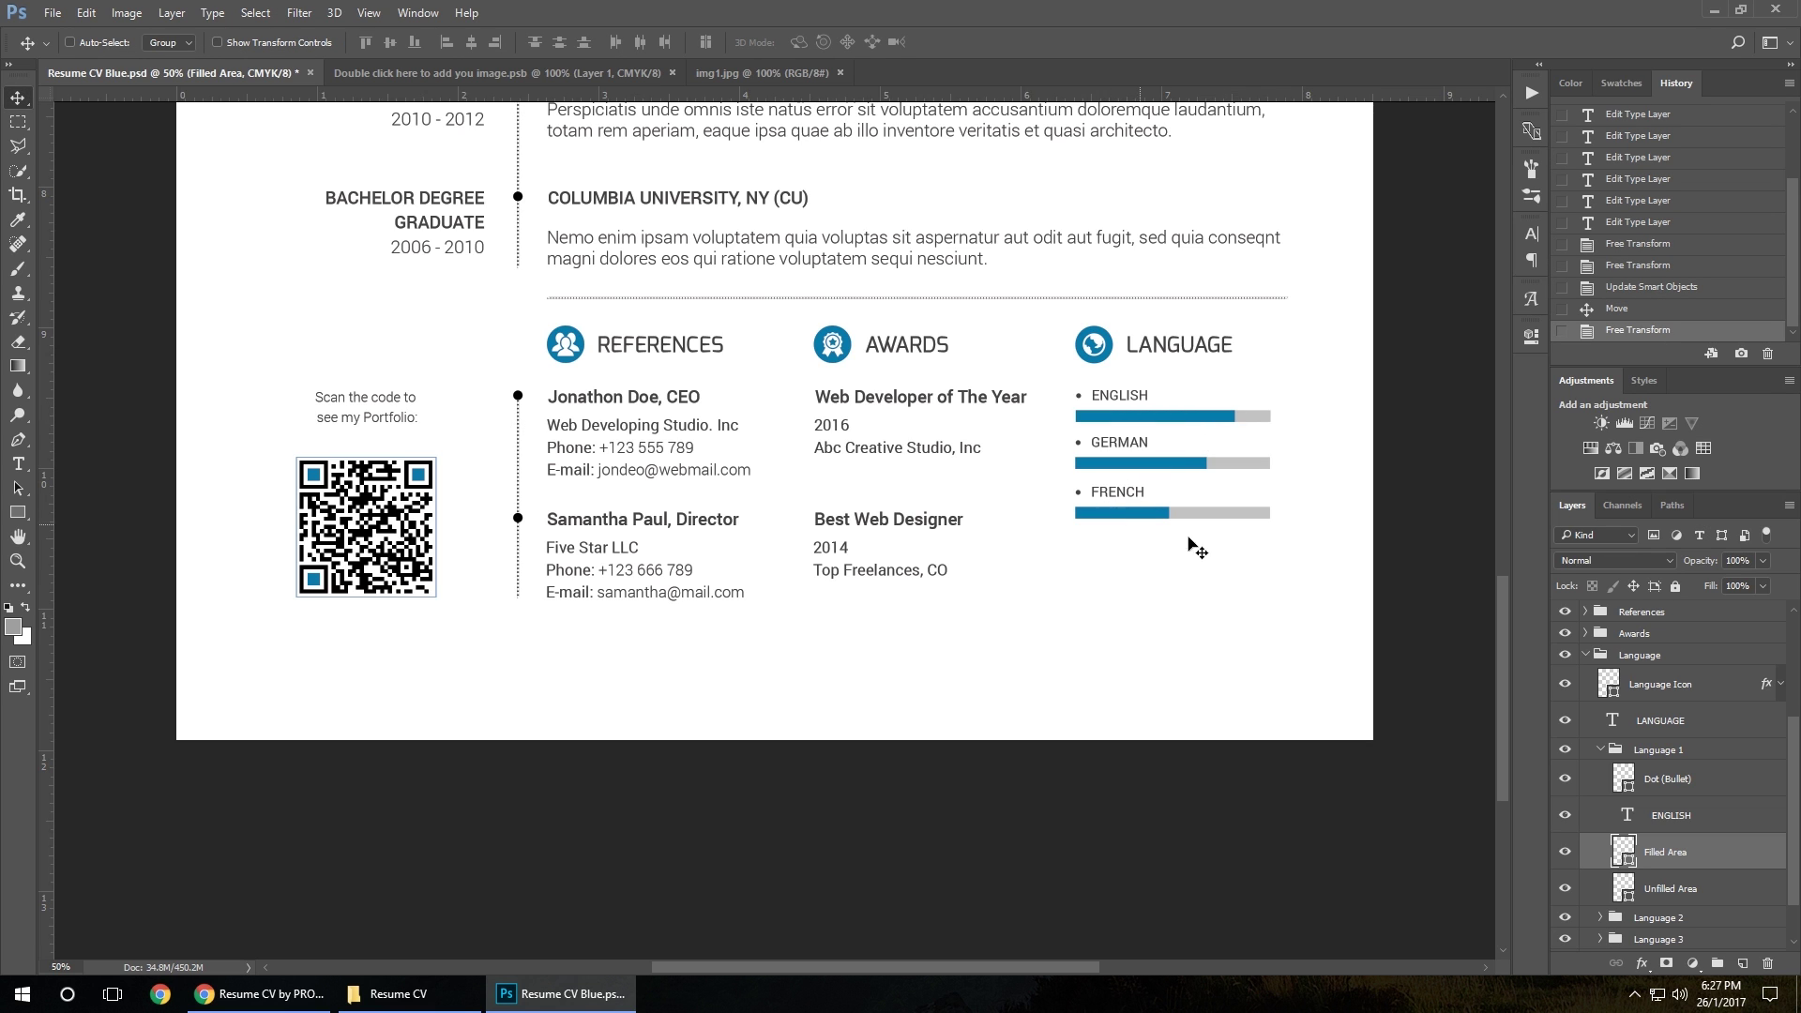
- Close the img1.jpg and profile image .psb documents, leaving only Resume CV Blue.psd
{"action": "left_click_drag", "start_coordinate": [1503, 628], "coordinate": [1519, 346]}
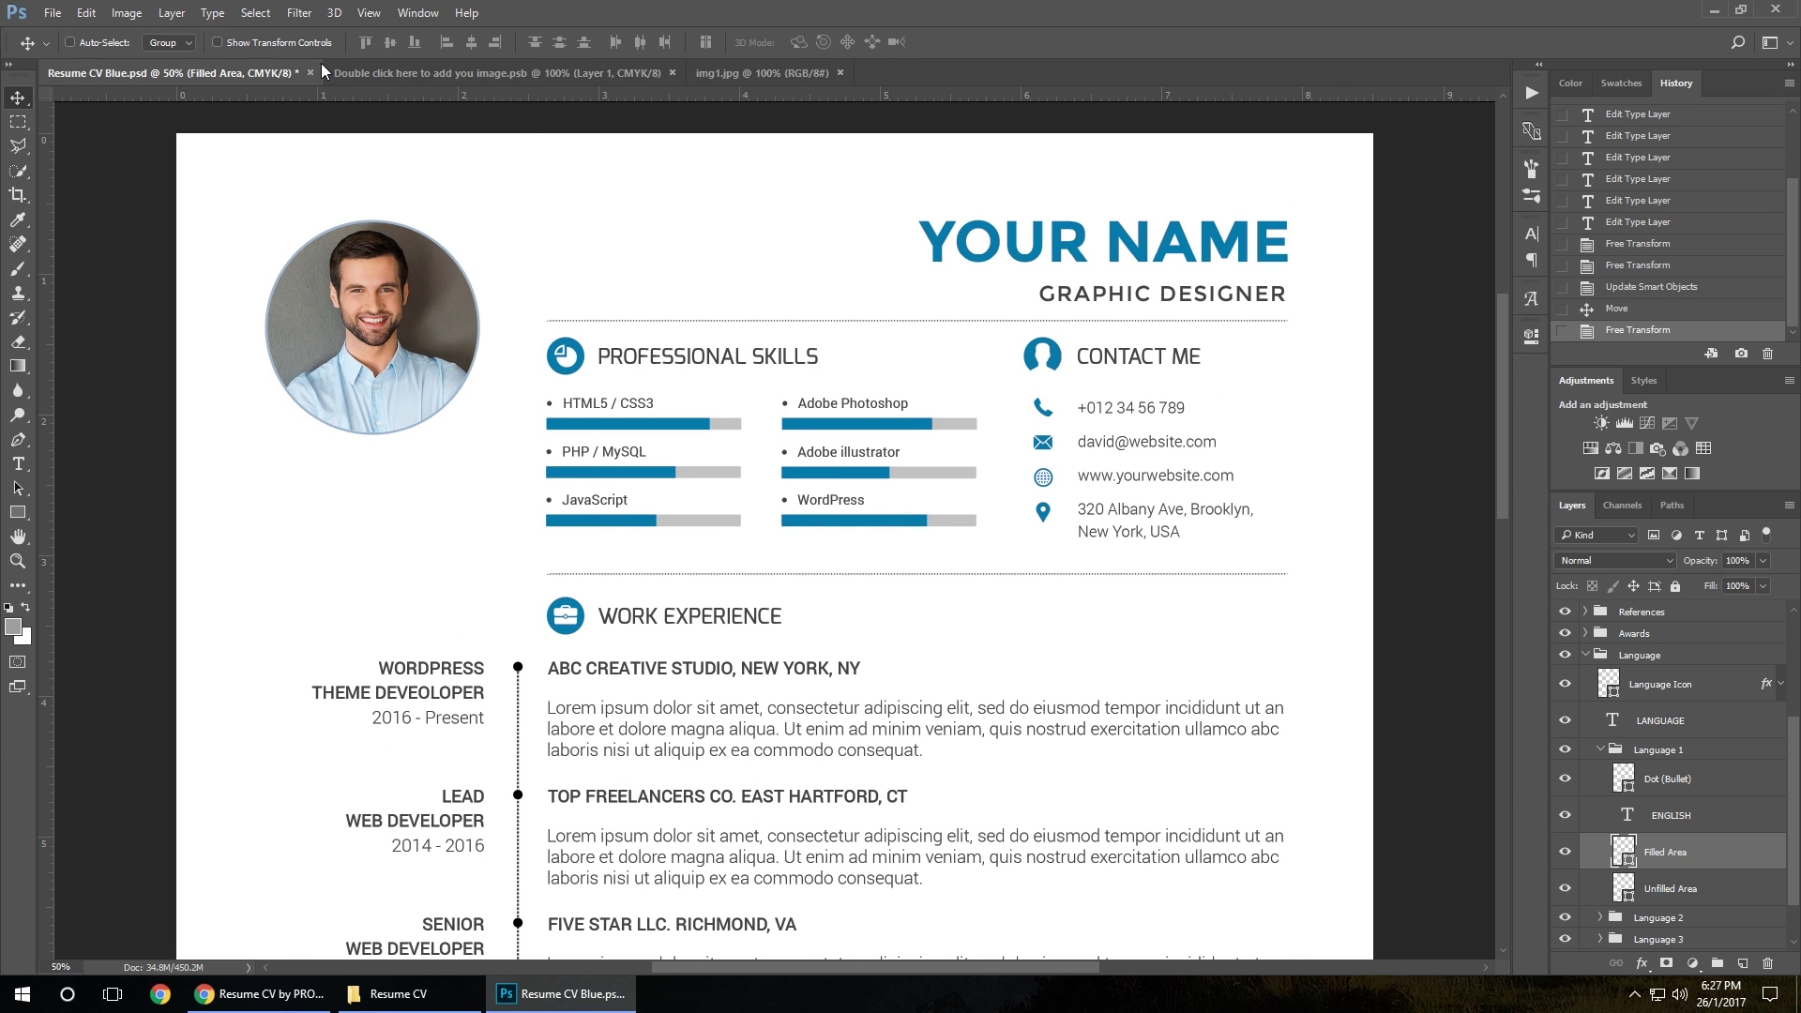
{"action": "left_click", "coordinate": [842, 72]}
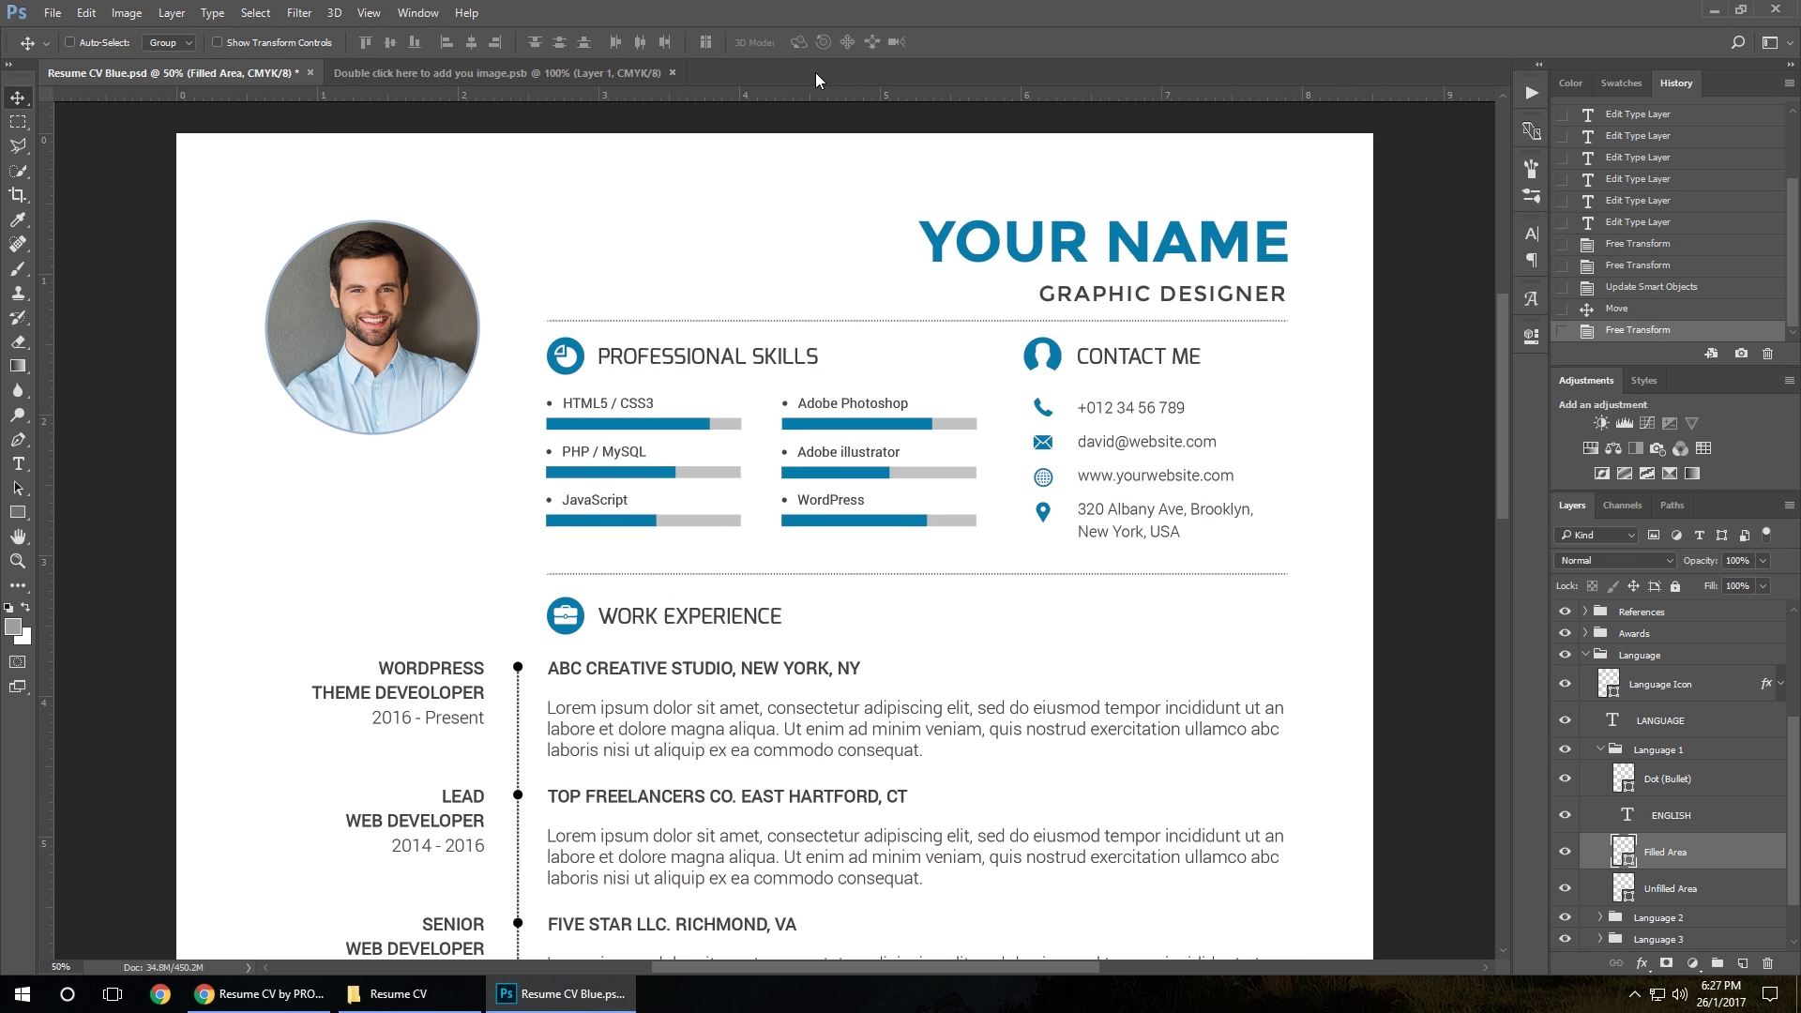
{"action": "left_click", "coordinate": [673, 72]}
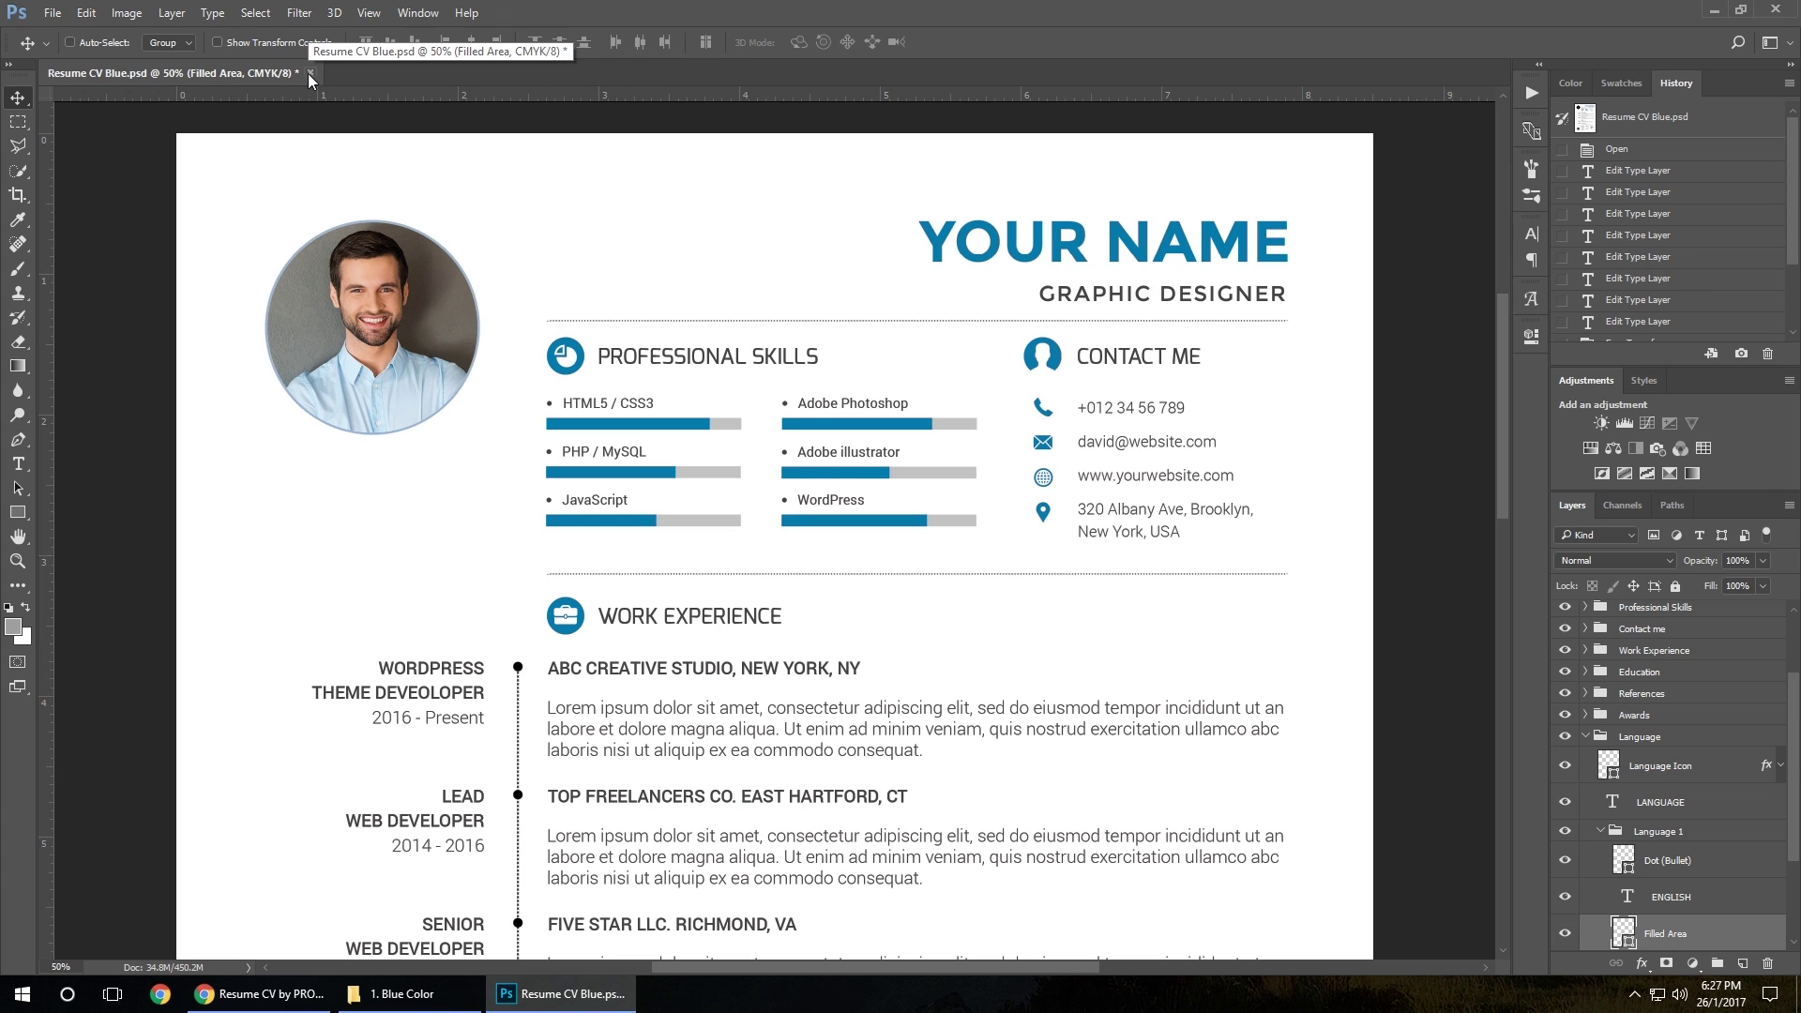
- Go up to the Resume CV folder and open MS Word Files › 1. DOCX › 1. Resume CV Blue
{"action": "left_click", "coordinate": [1711, 11]}
{"action": "left_click", "coordinate": [17, 148]}
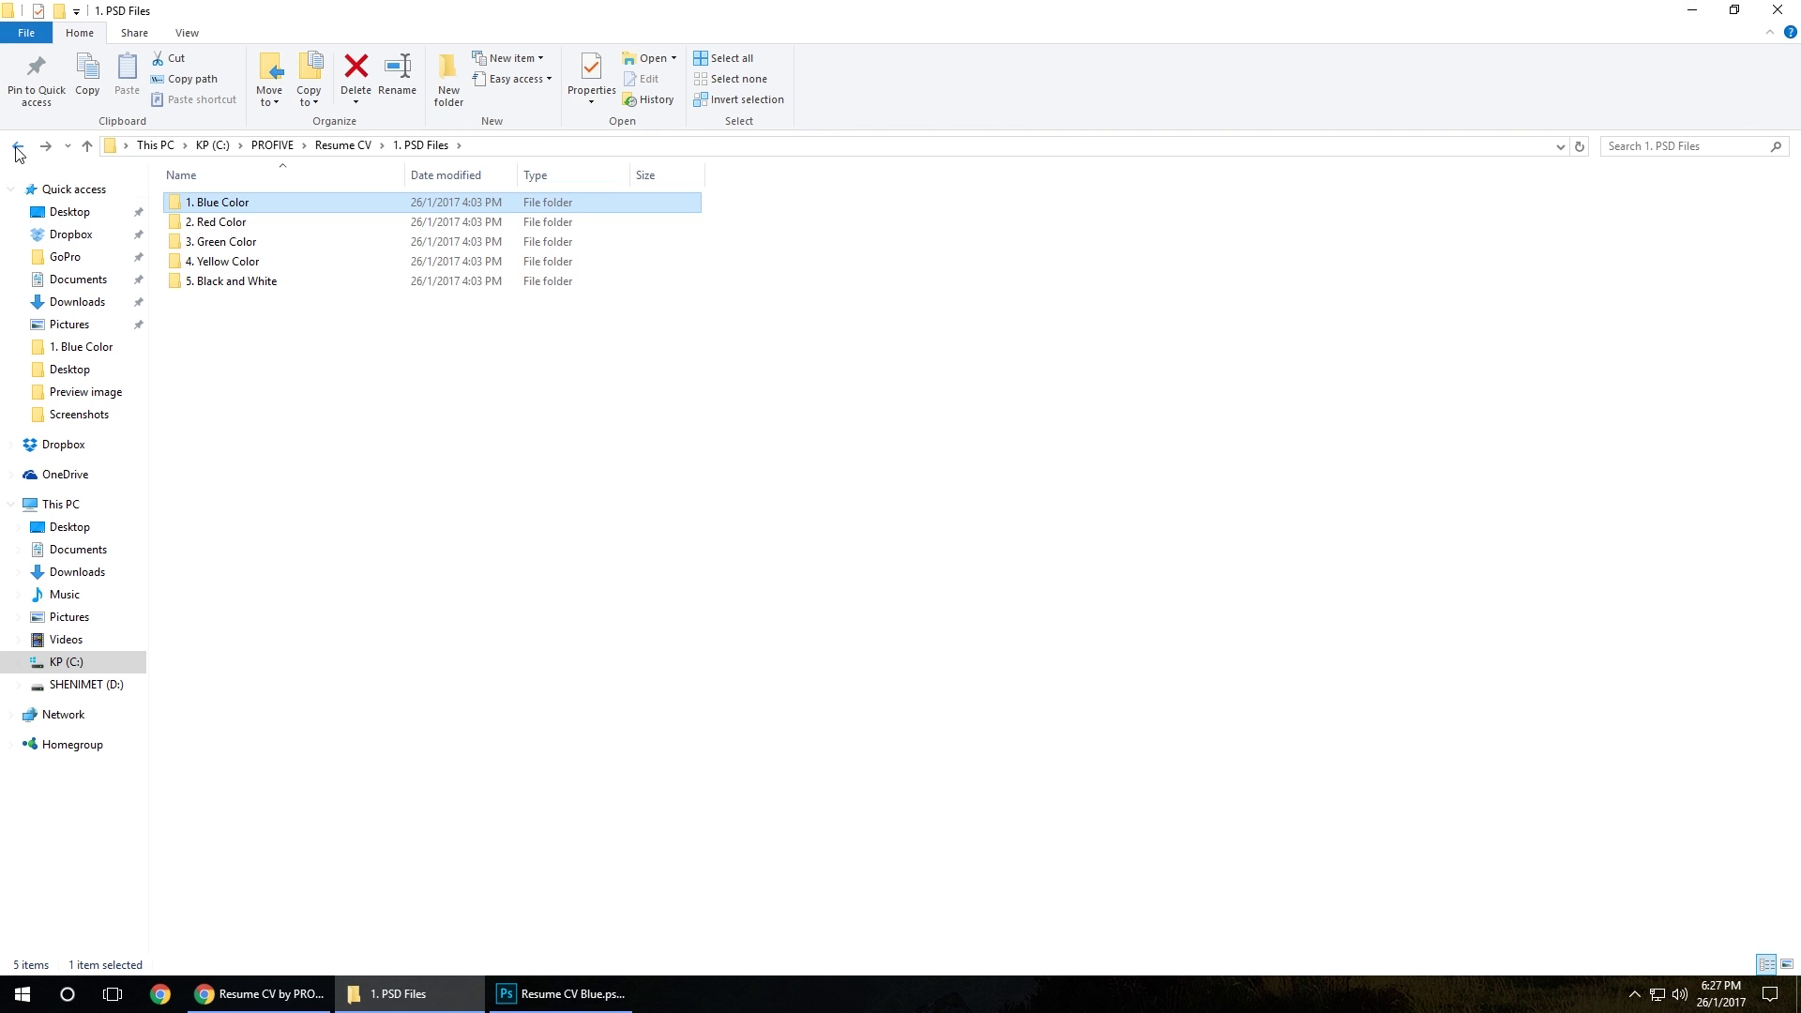
{"action": "left_click", "coordinate": [17, 147]}
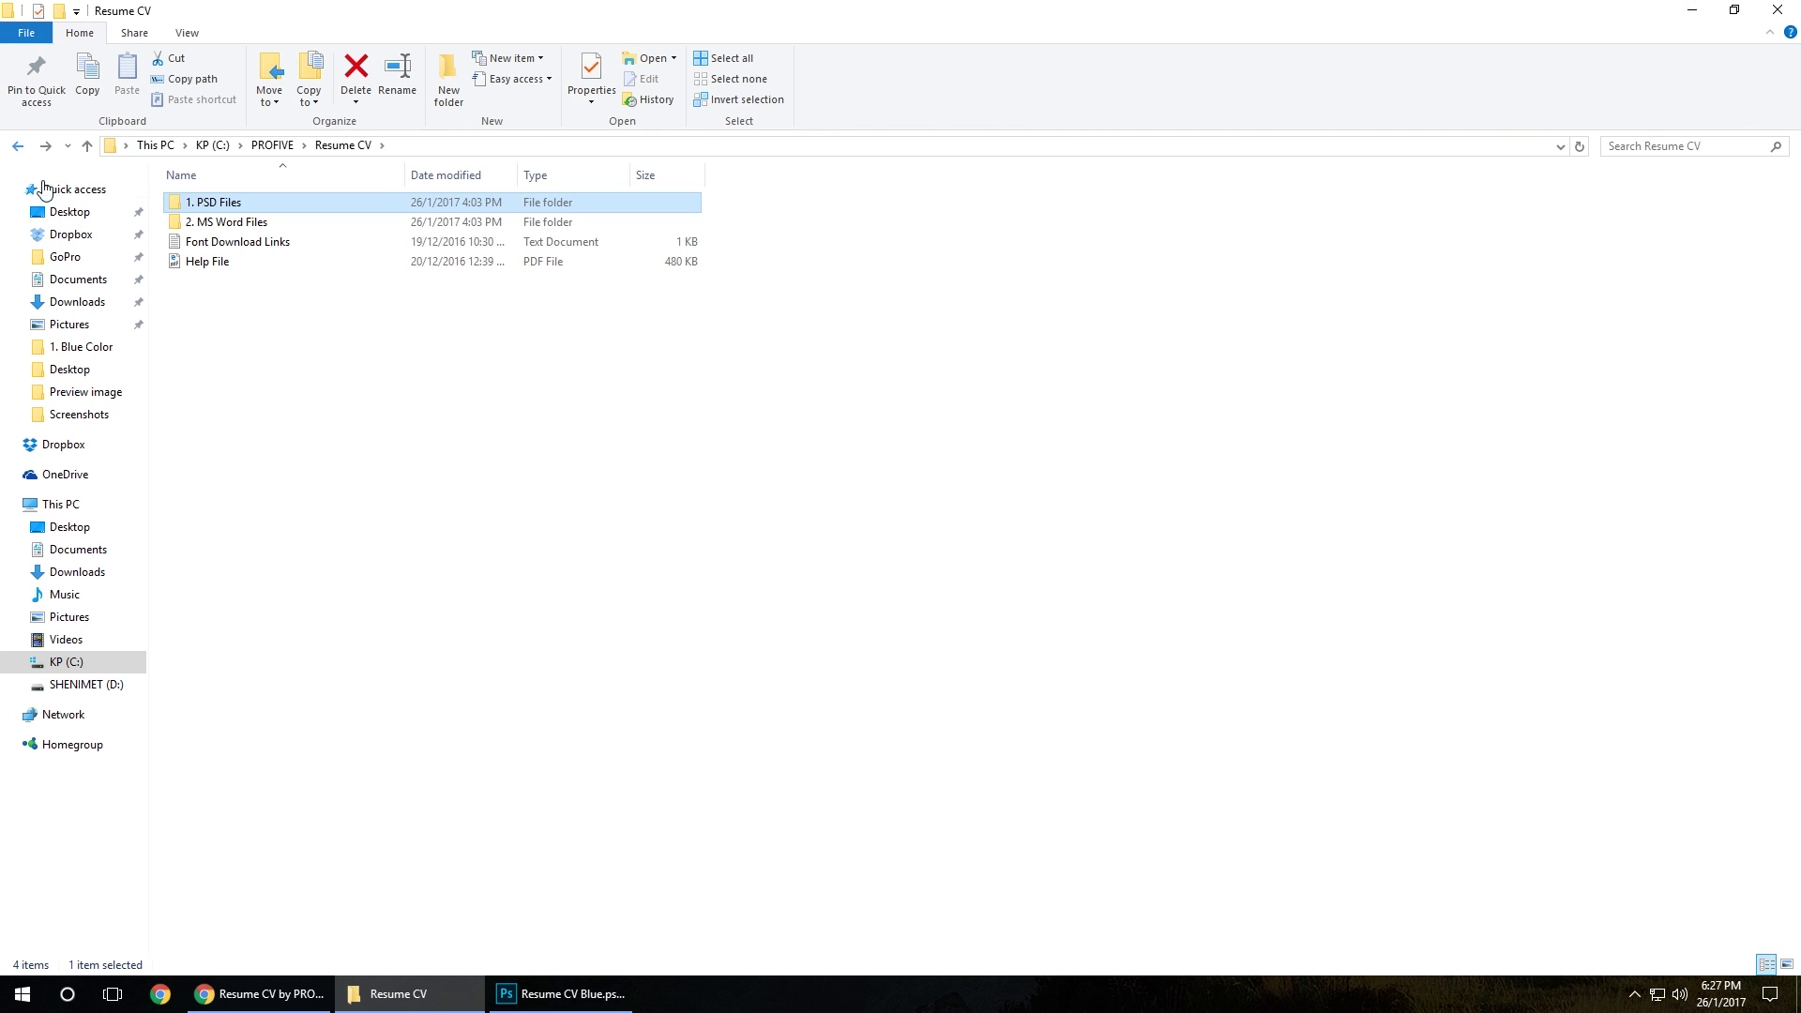
{"action": "double_click", "coordinate": [234, 222]}
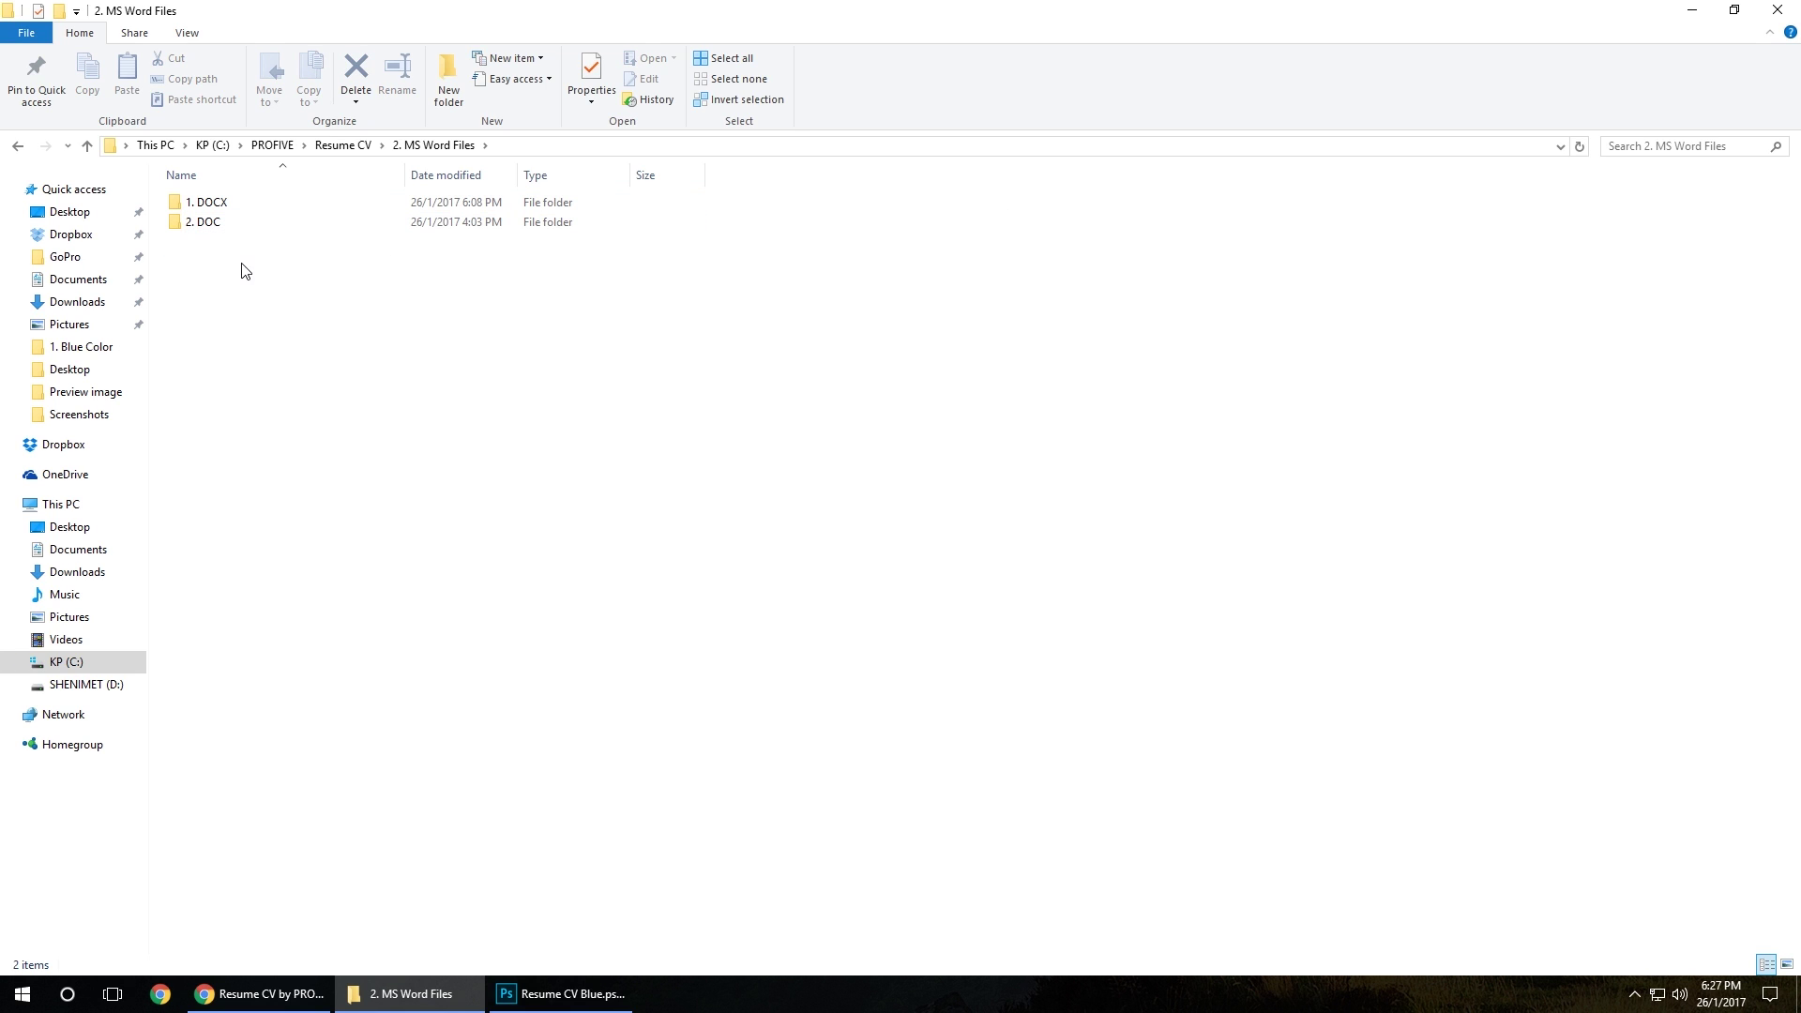
{"action": "double_click", "coordinate": [228, 204]}
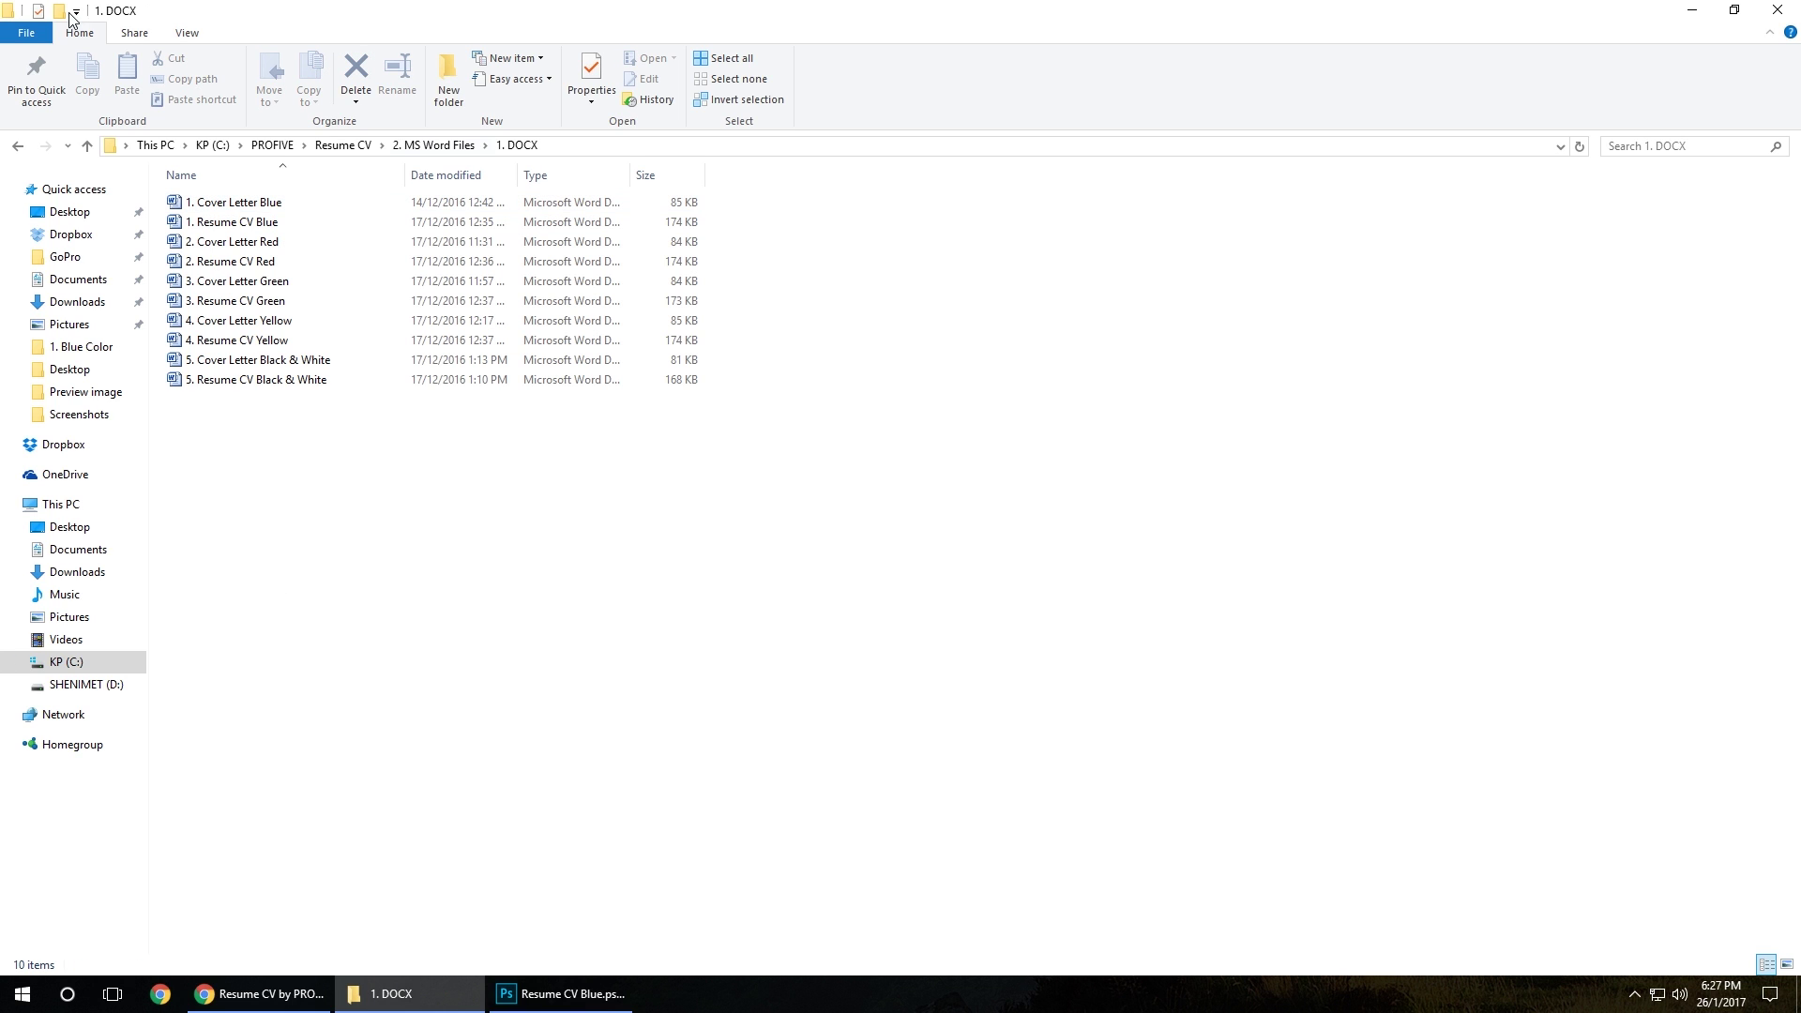
{"action": "double_click", "coordinate": [252, 225]}
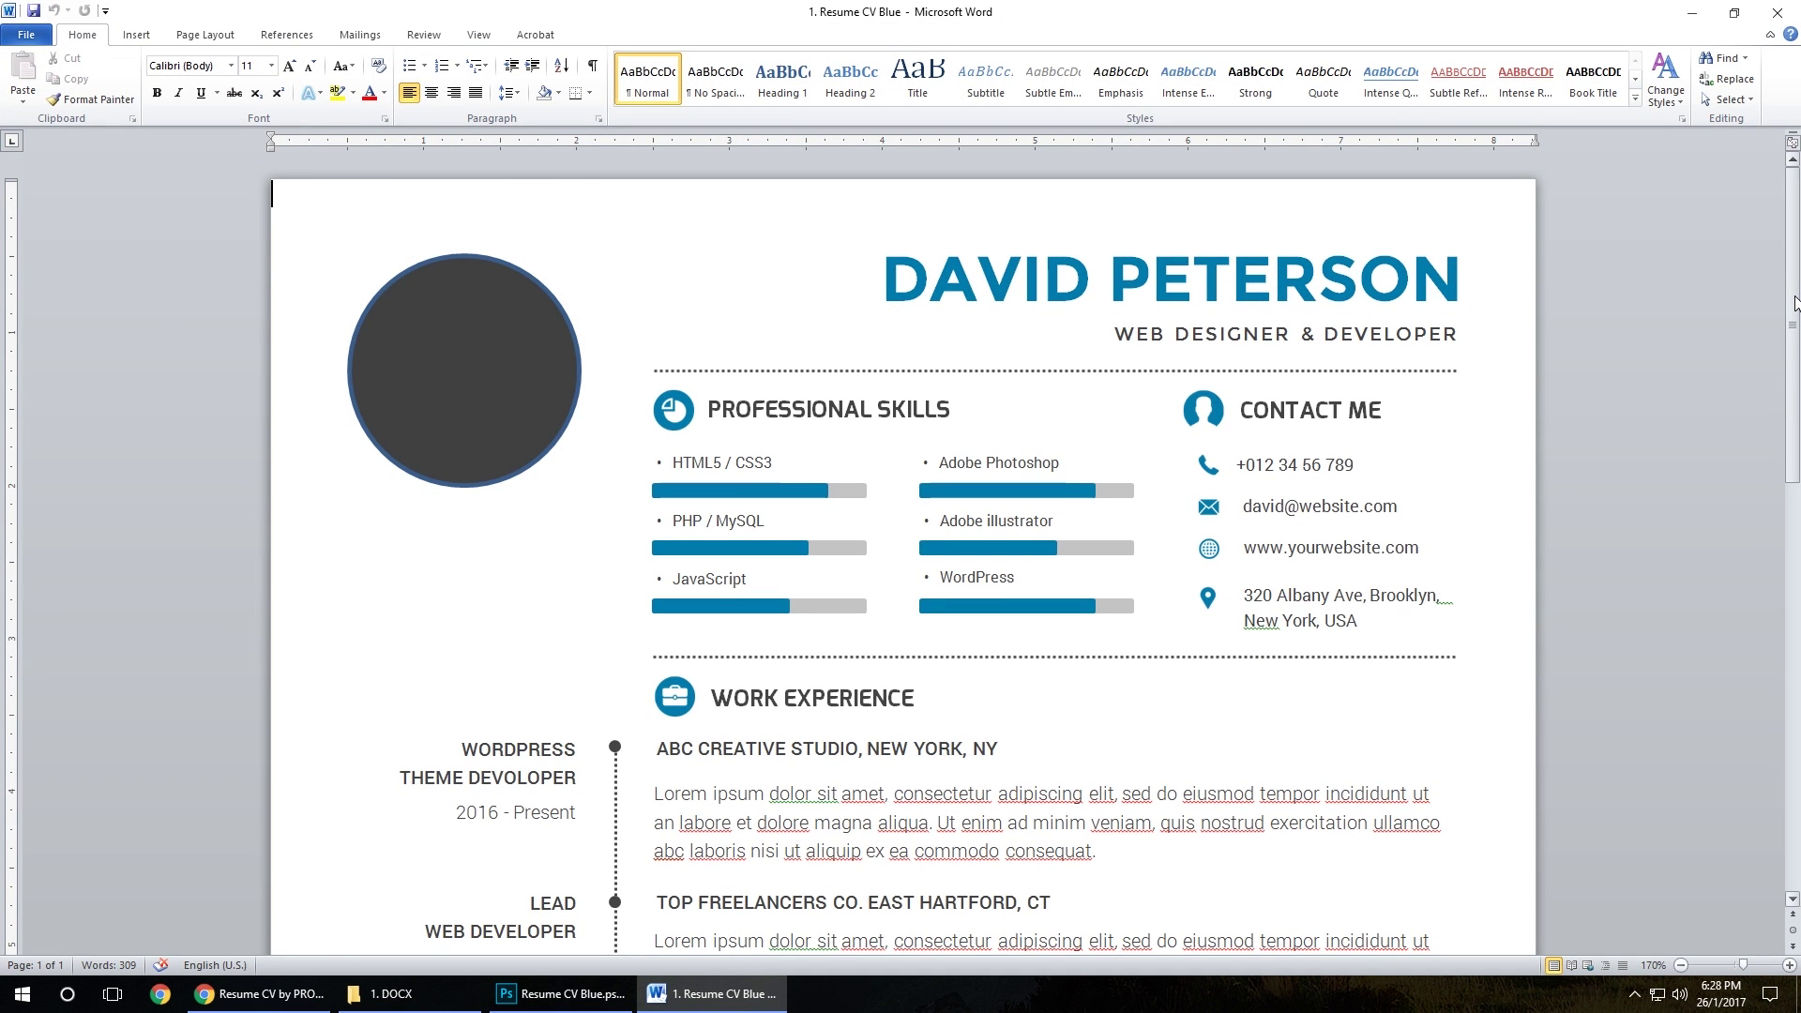
- Replace the sample name in the header text box with 'YOUR NAME'
{"action": "left_click", "coordinate": [978, 284]}
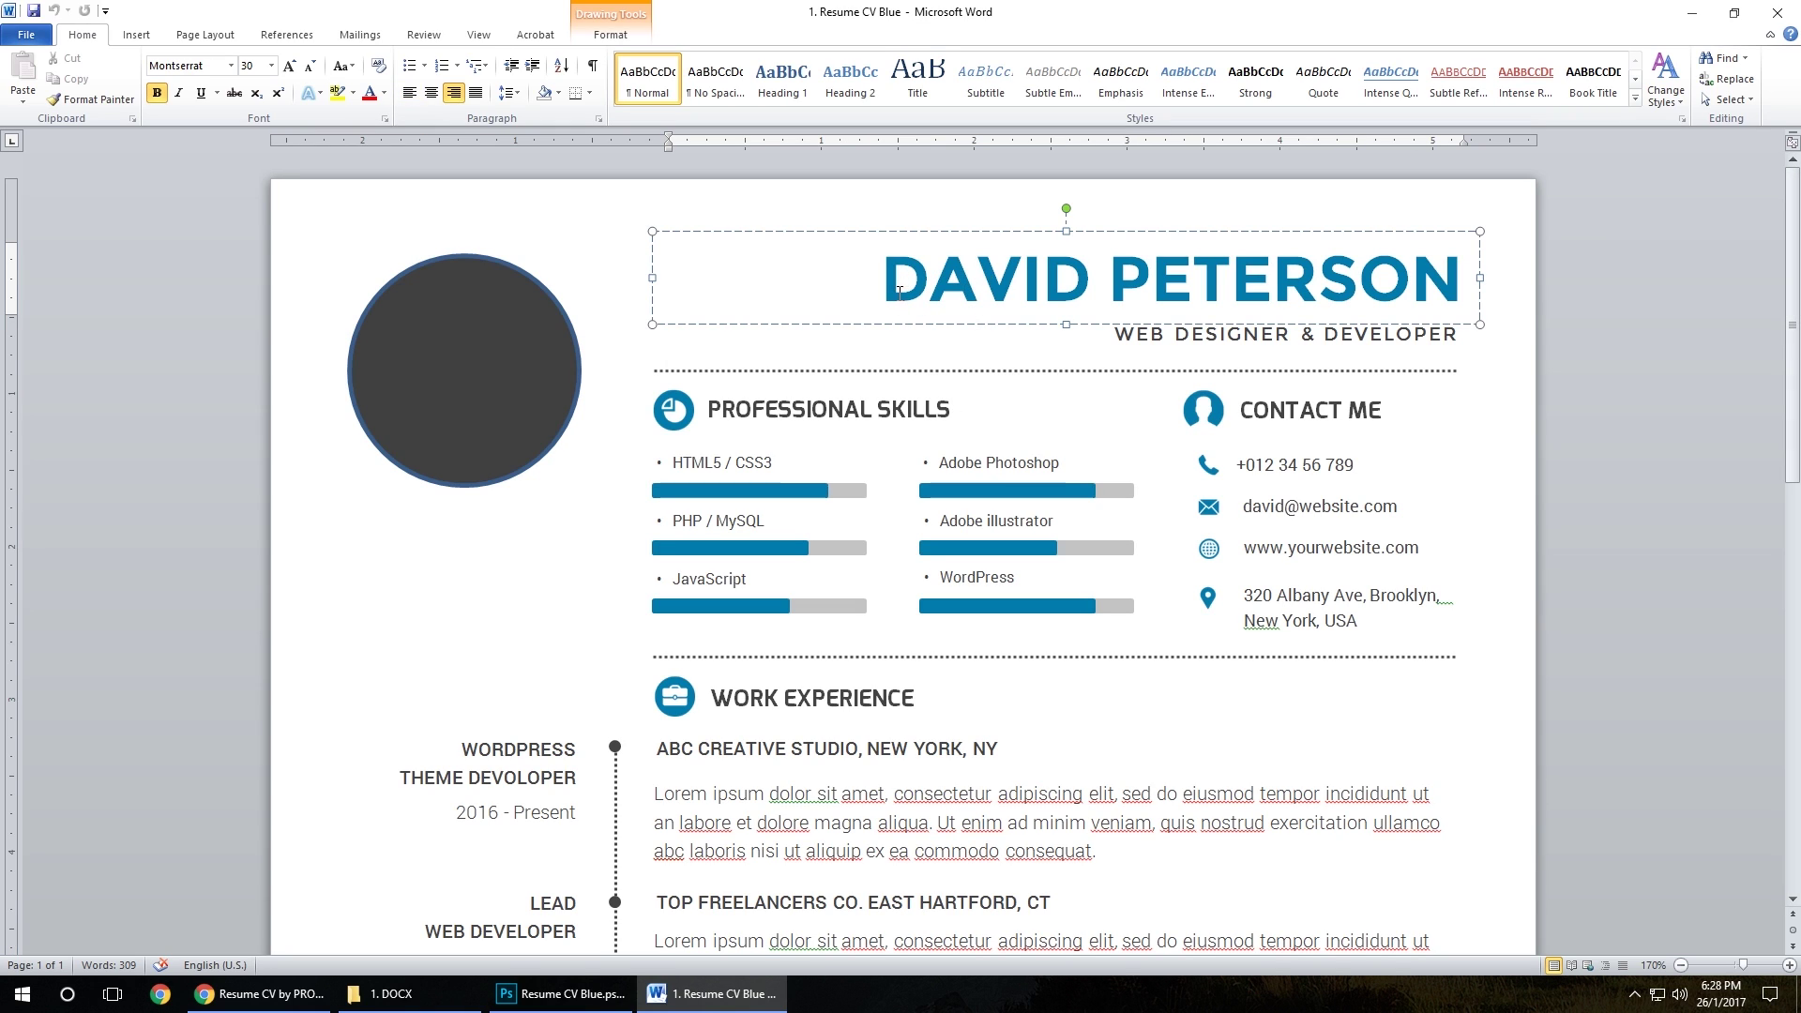
{"action": "left_click_drag", "start_coordinate": [886, 287], "coordinate": [1482, 264]}
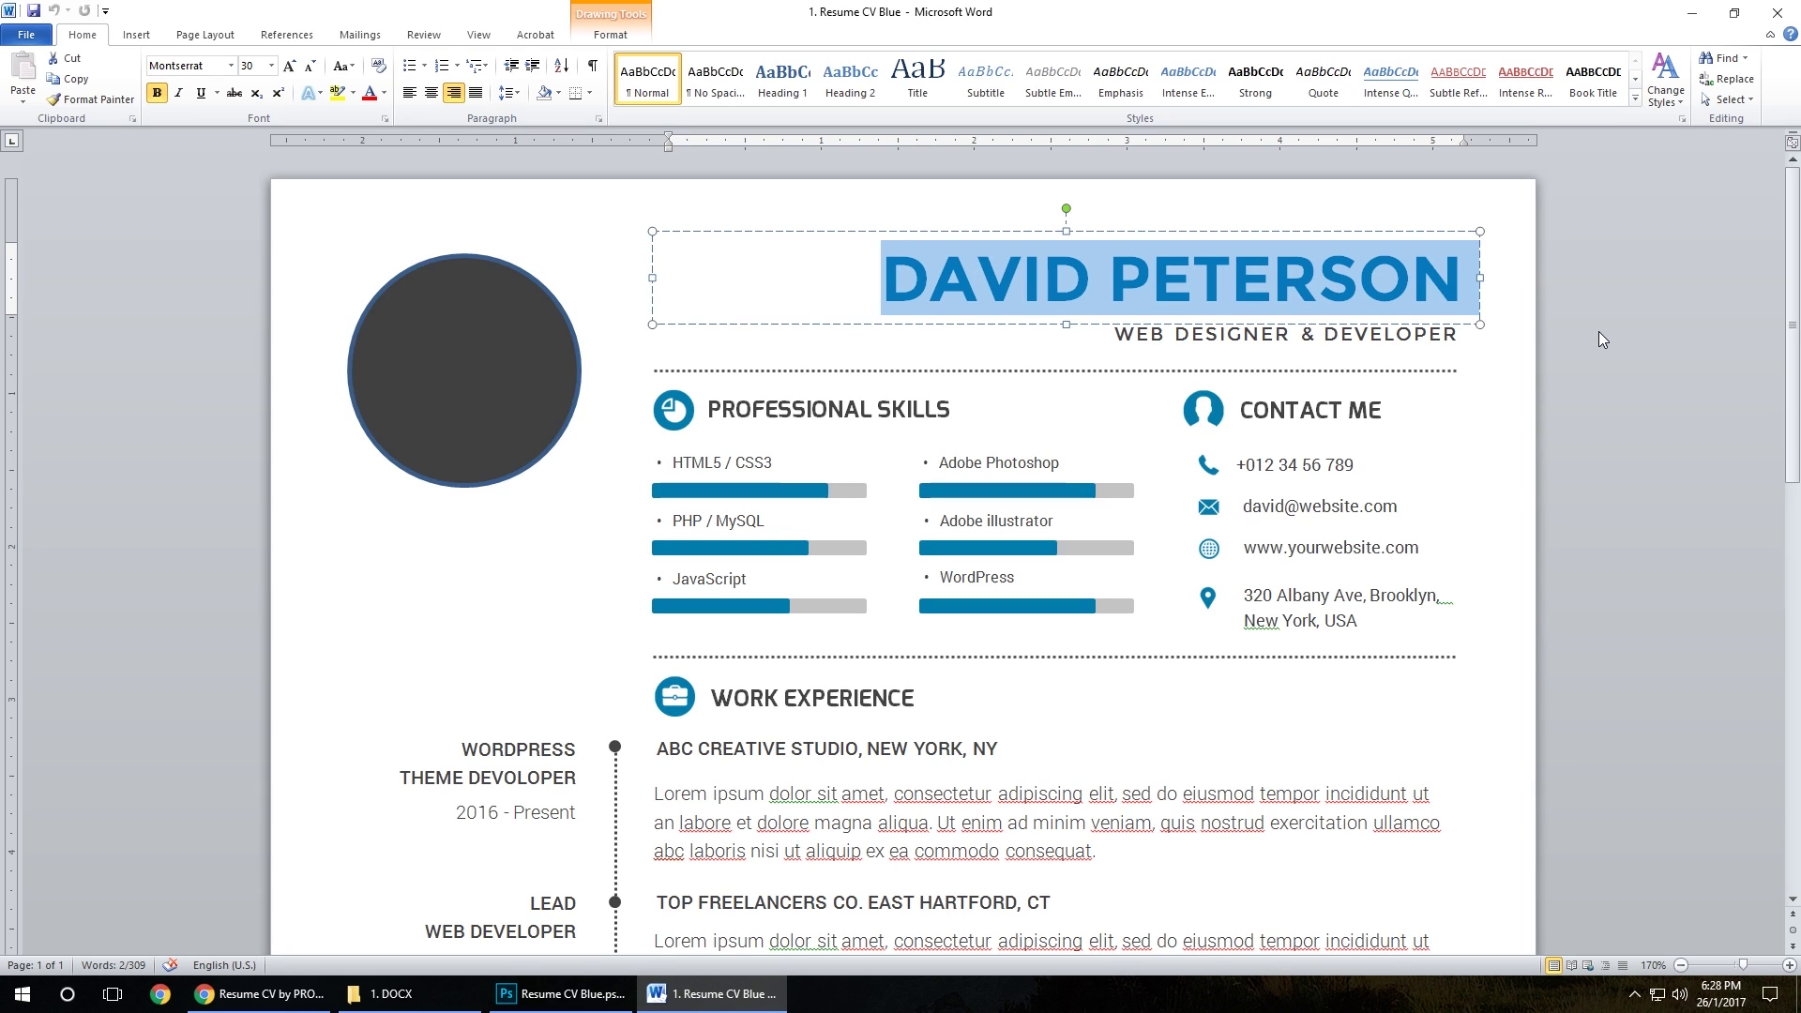
{"action": "type", "text": "YOUR"}
{"action": "key", "text": "Escape"}
{"action": "type", "text": "NAME"}
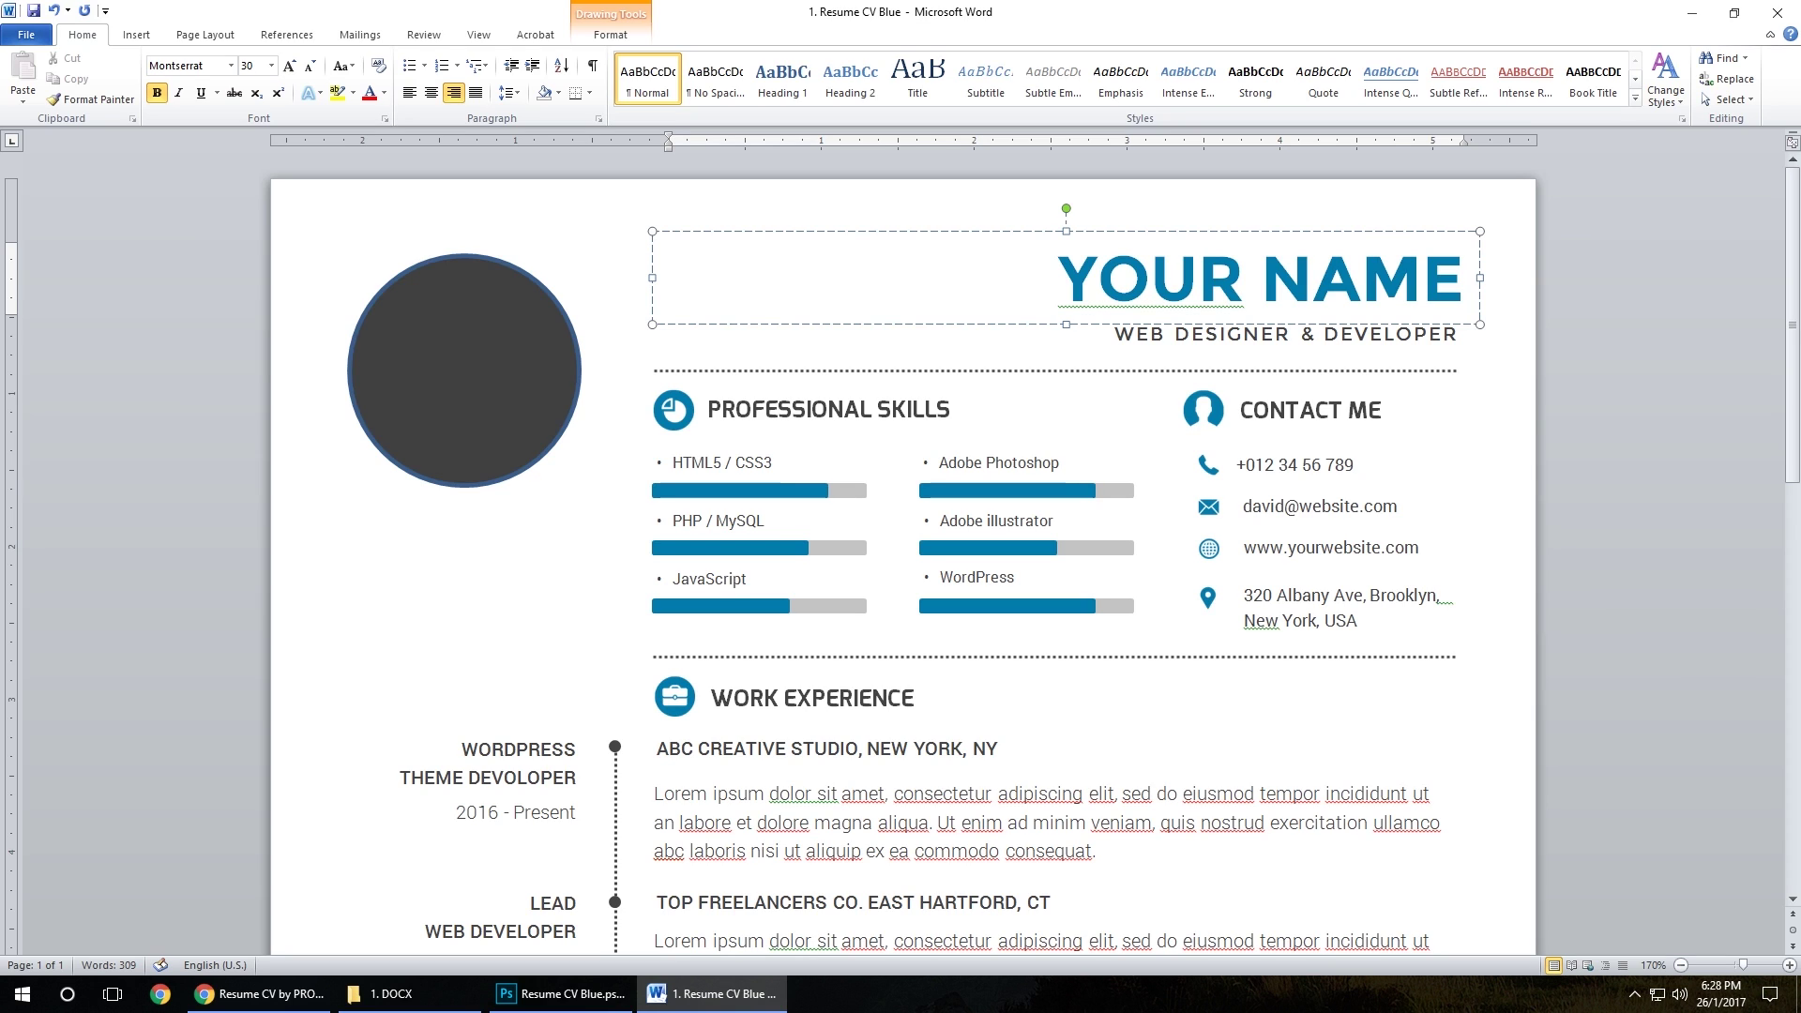
{"action": "left_click", "coordinate": [1488, 438]}
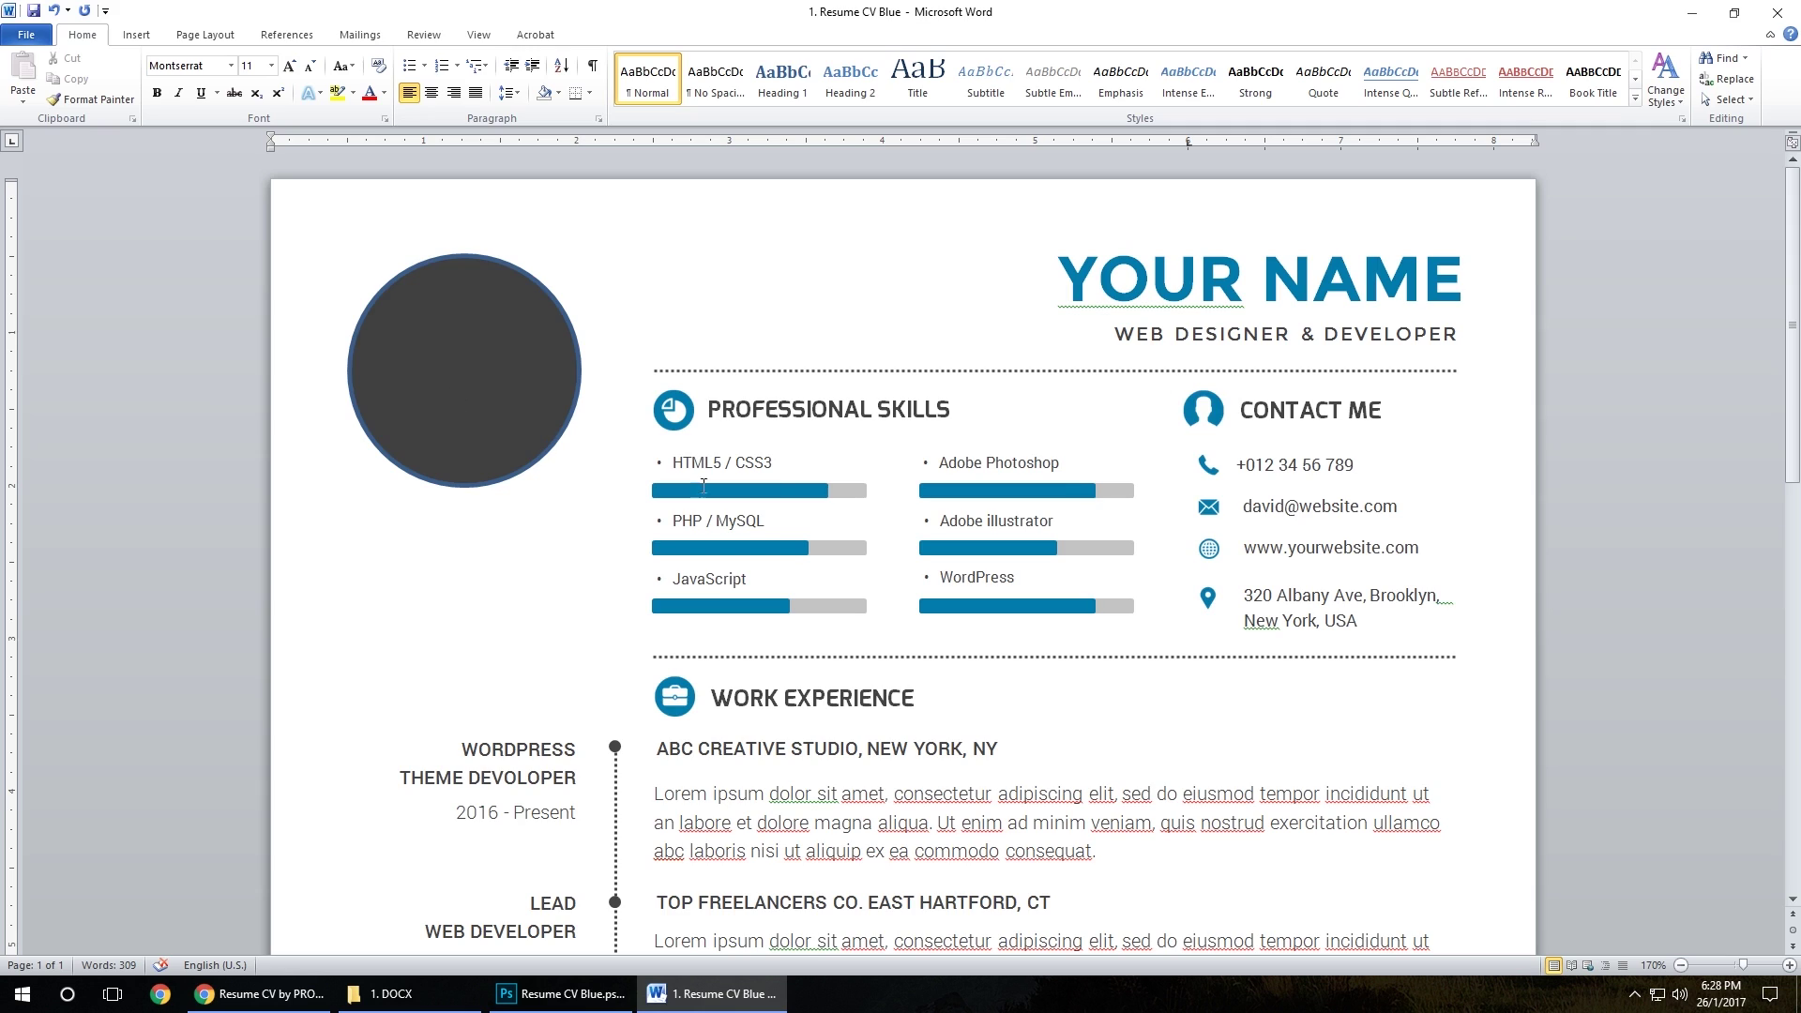
- Extend the filled HTML5 / CSS3 and Adobe Photoshop skill bars to show higher levels
{"action": "left_click", "coordinate": [809, 488]}
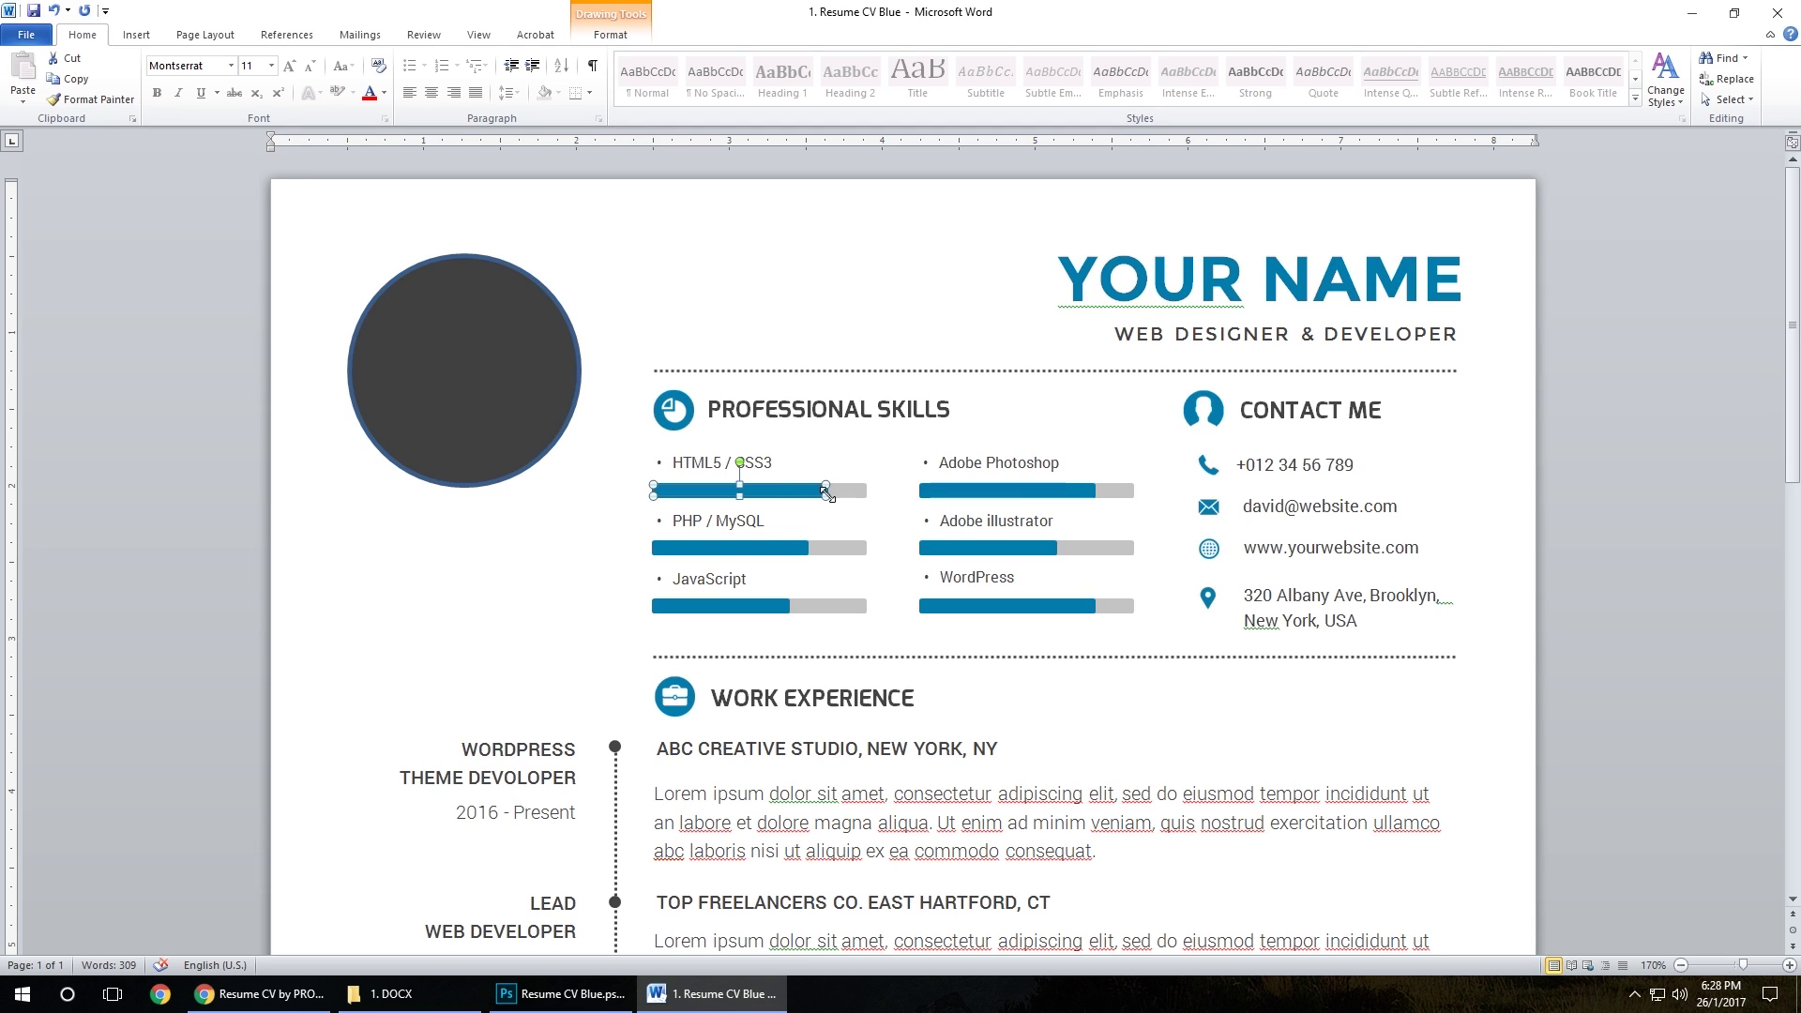
{"action": "mouse_move", "coordinate": [828, 494]}
{"action": "left_mouse_down"}
{"action": "mouse_move", "coordinate": [778, 497]}
{"action": "mouse_move", "coordinate": [841, 502]}
{"action": "left_mouse_up"}
{"action": "left_click", "coordinate": [1065, 494]}
{"action": "mouse_move", "coordinate": [1094, 494]}
{"action": "left_mouse_down"}
{"action": "mouse_move", "coordinate": [1056, 496]}
{"action": "mouse_move", "coordinate": [1109, 499]}
{"action": "left_mouse_up"}
{"action": "left_click", "coordinate": [628, 390]}
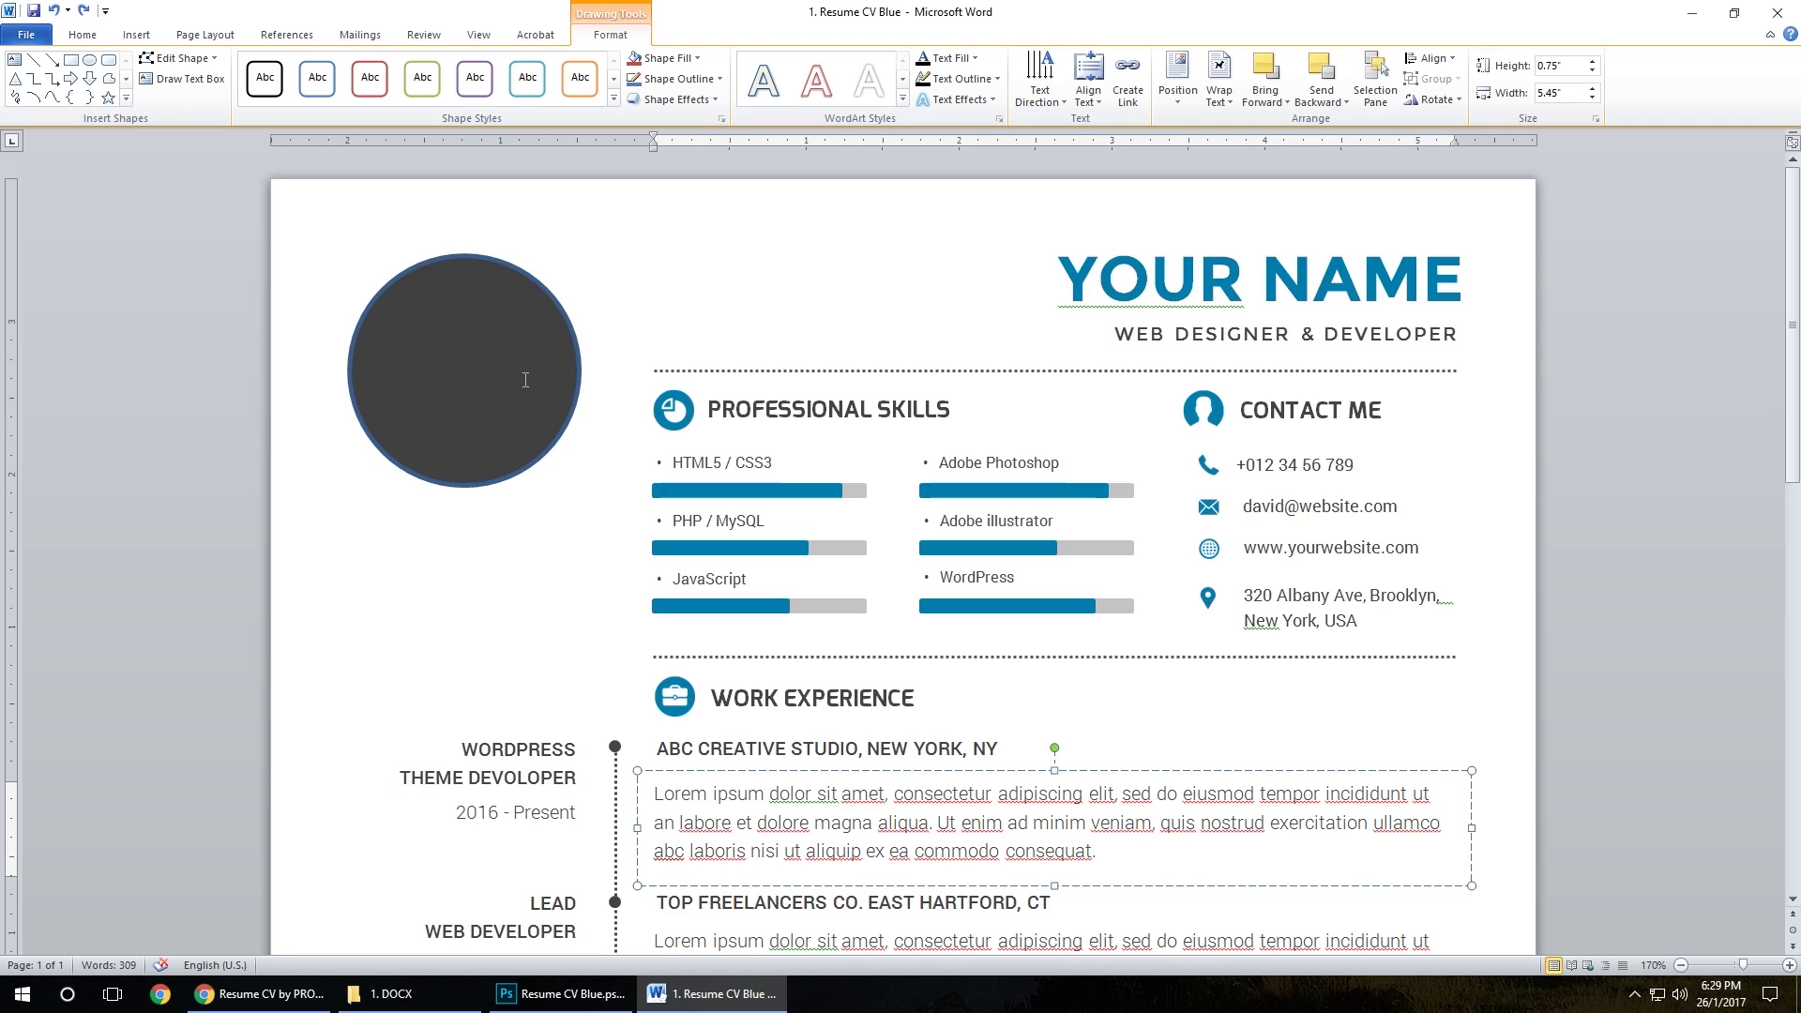
{"action": "left_click", "coordinate": [480, 373]}
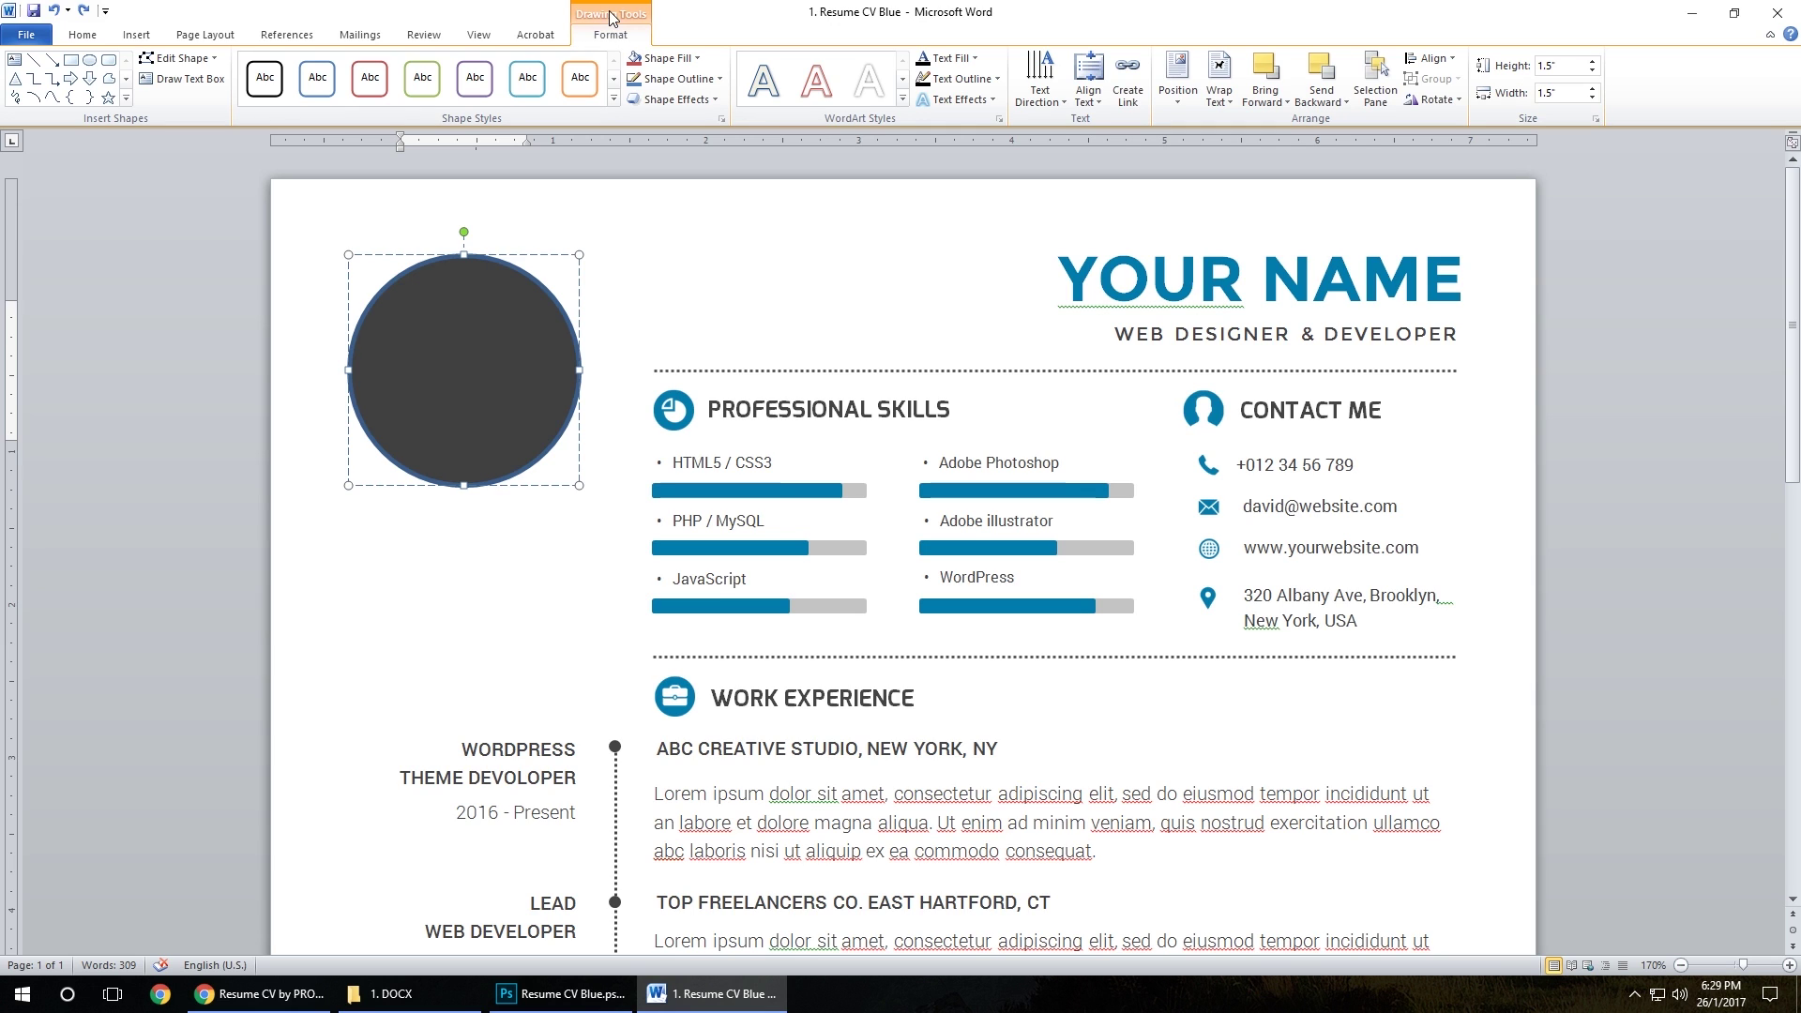
- Fill the round profile shape with the img1 portrait picture
{"action": "left_click", "coordinate": [661, 59]}
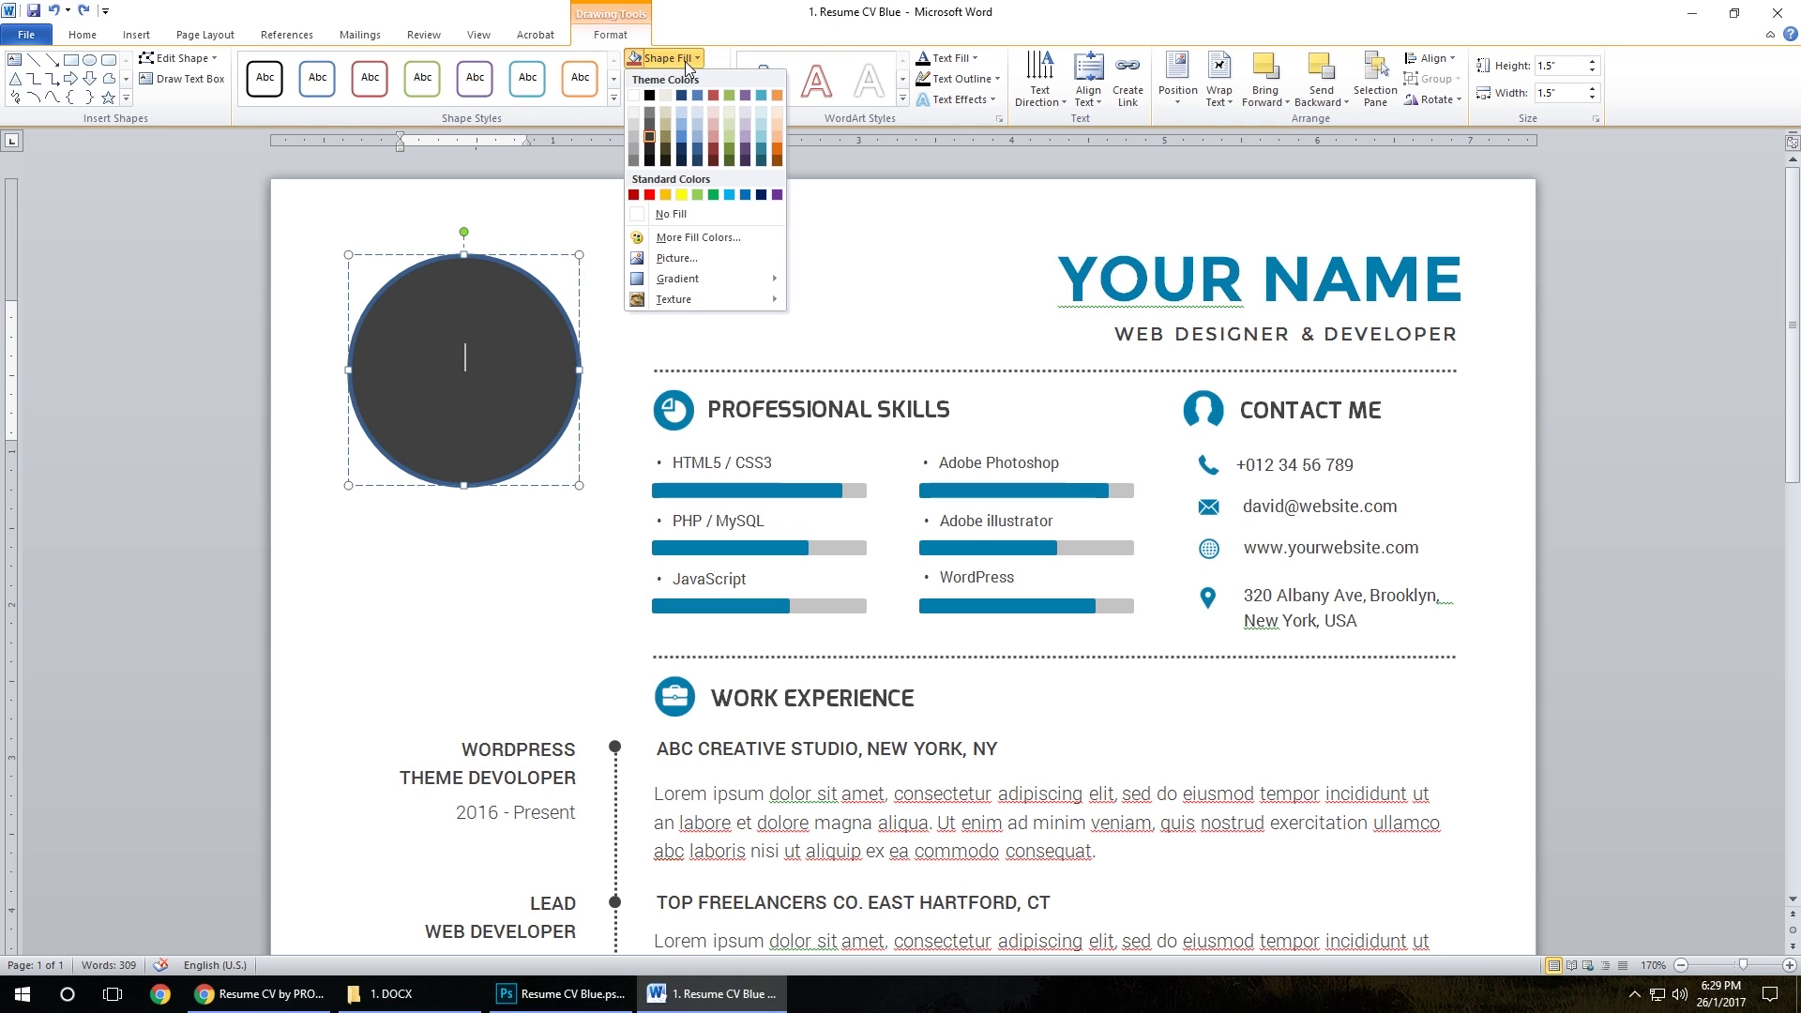
{"action": "left_click", "coordinate": [675, 258]}
{"action": "left_click", "coordinate": [307, 354]}
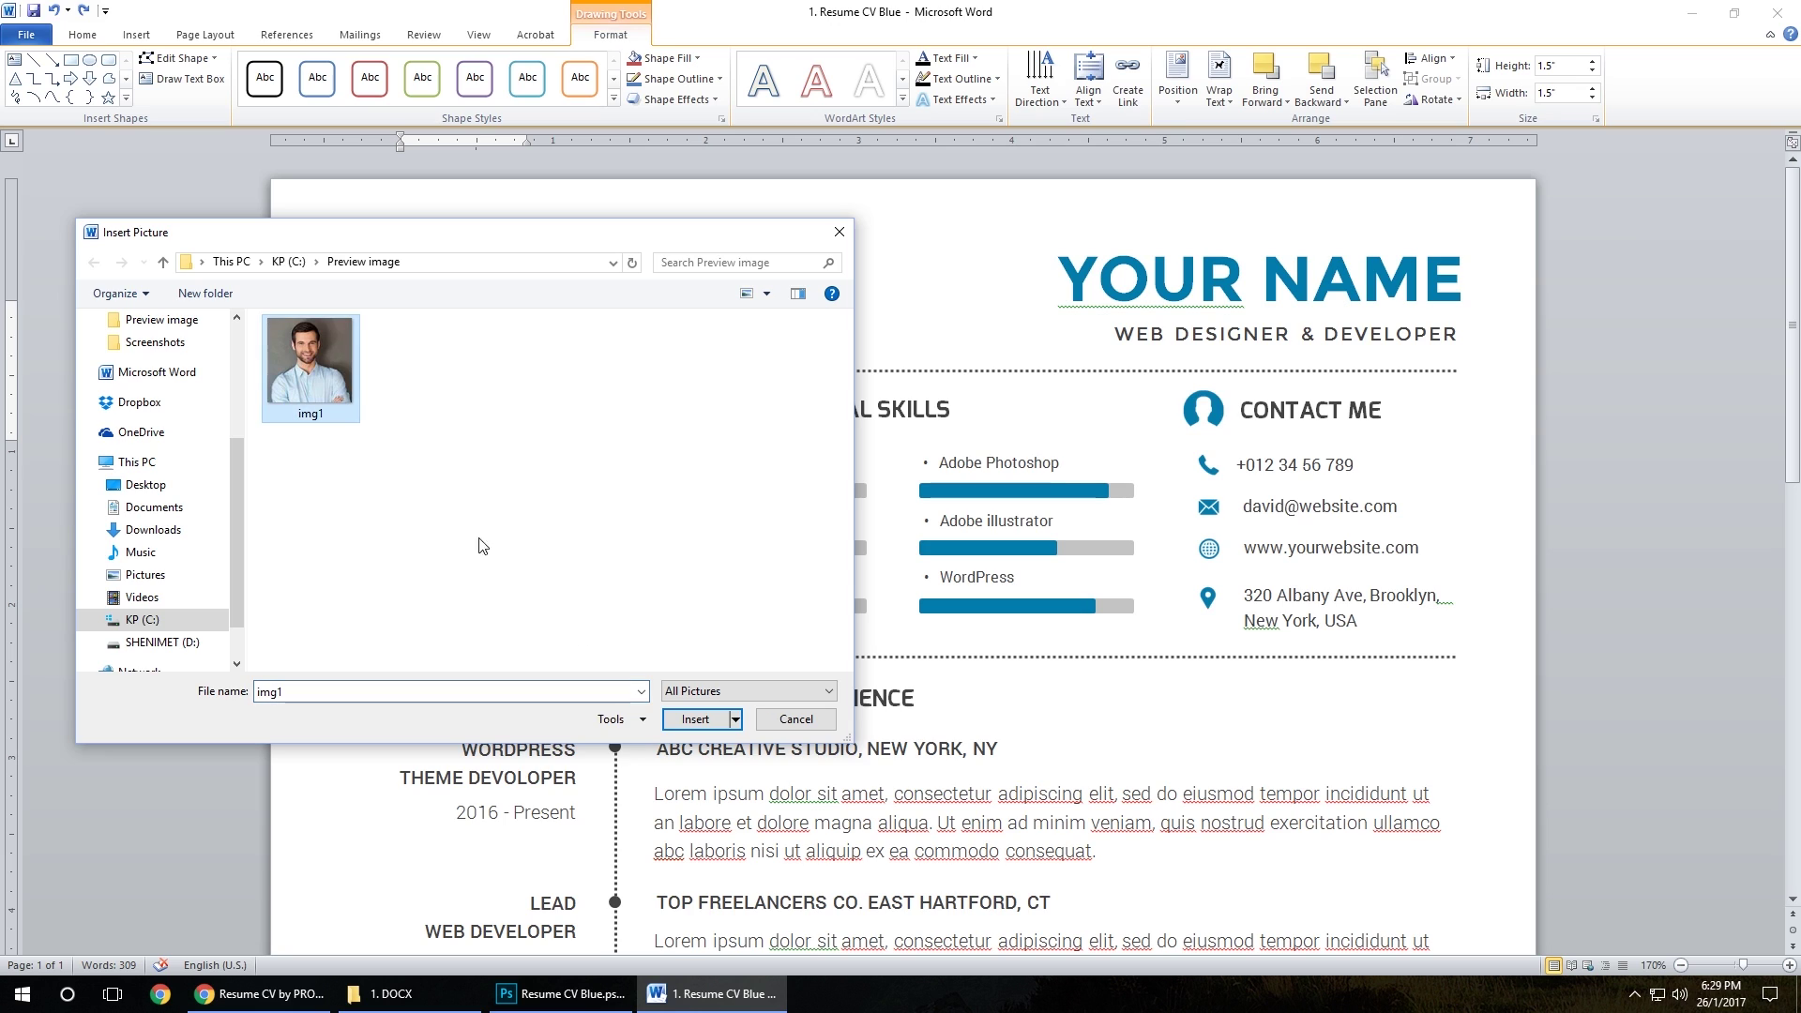
{"action": "left_click", "coordinate": [694, 720]}
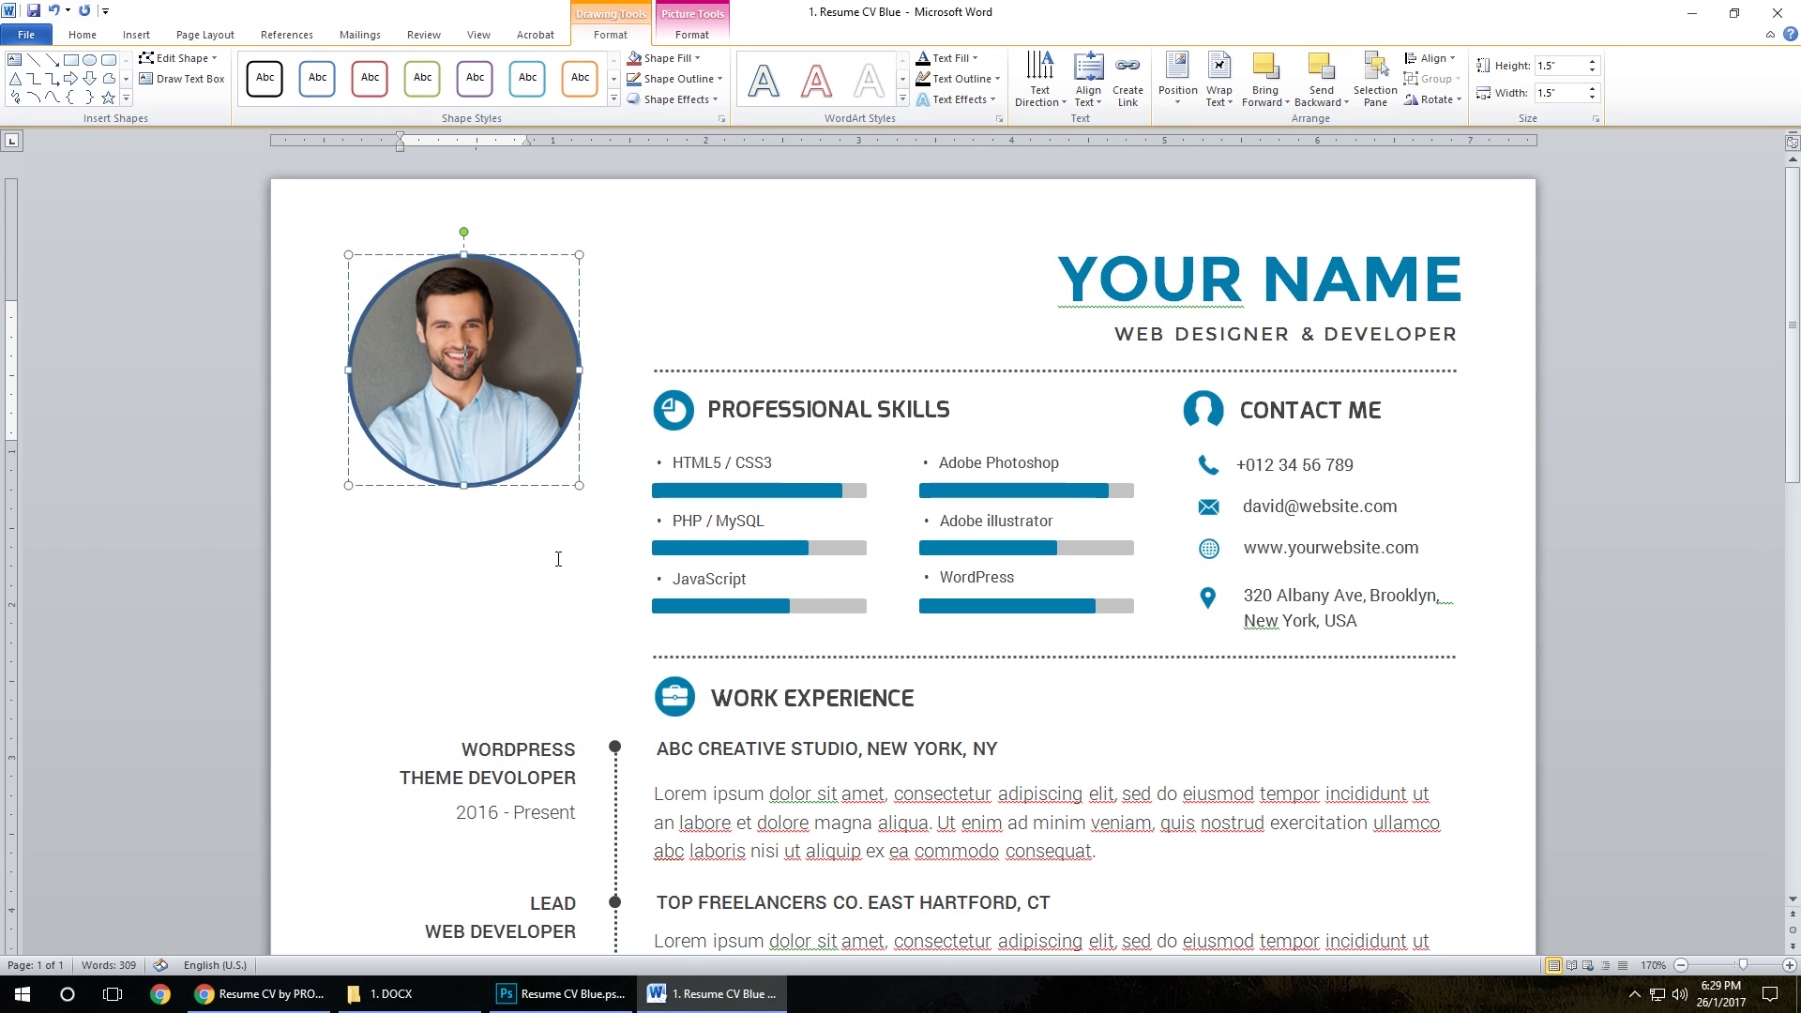
- Make the ENGLISH language bar's filled portion slightly longer
{"action": "left_click", "coordinate": [1267, 762]}
{"action": "scroll", "coordinate": [1251, 741], "scroll_direction": "down", "scroll_amount": 3}
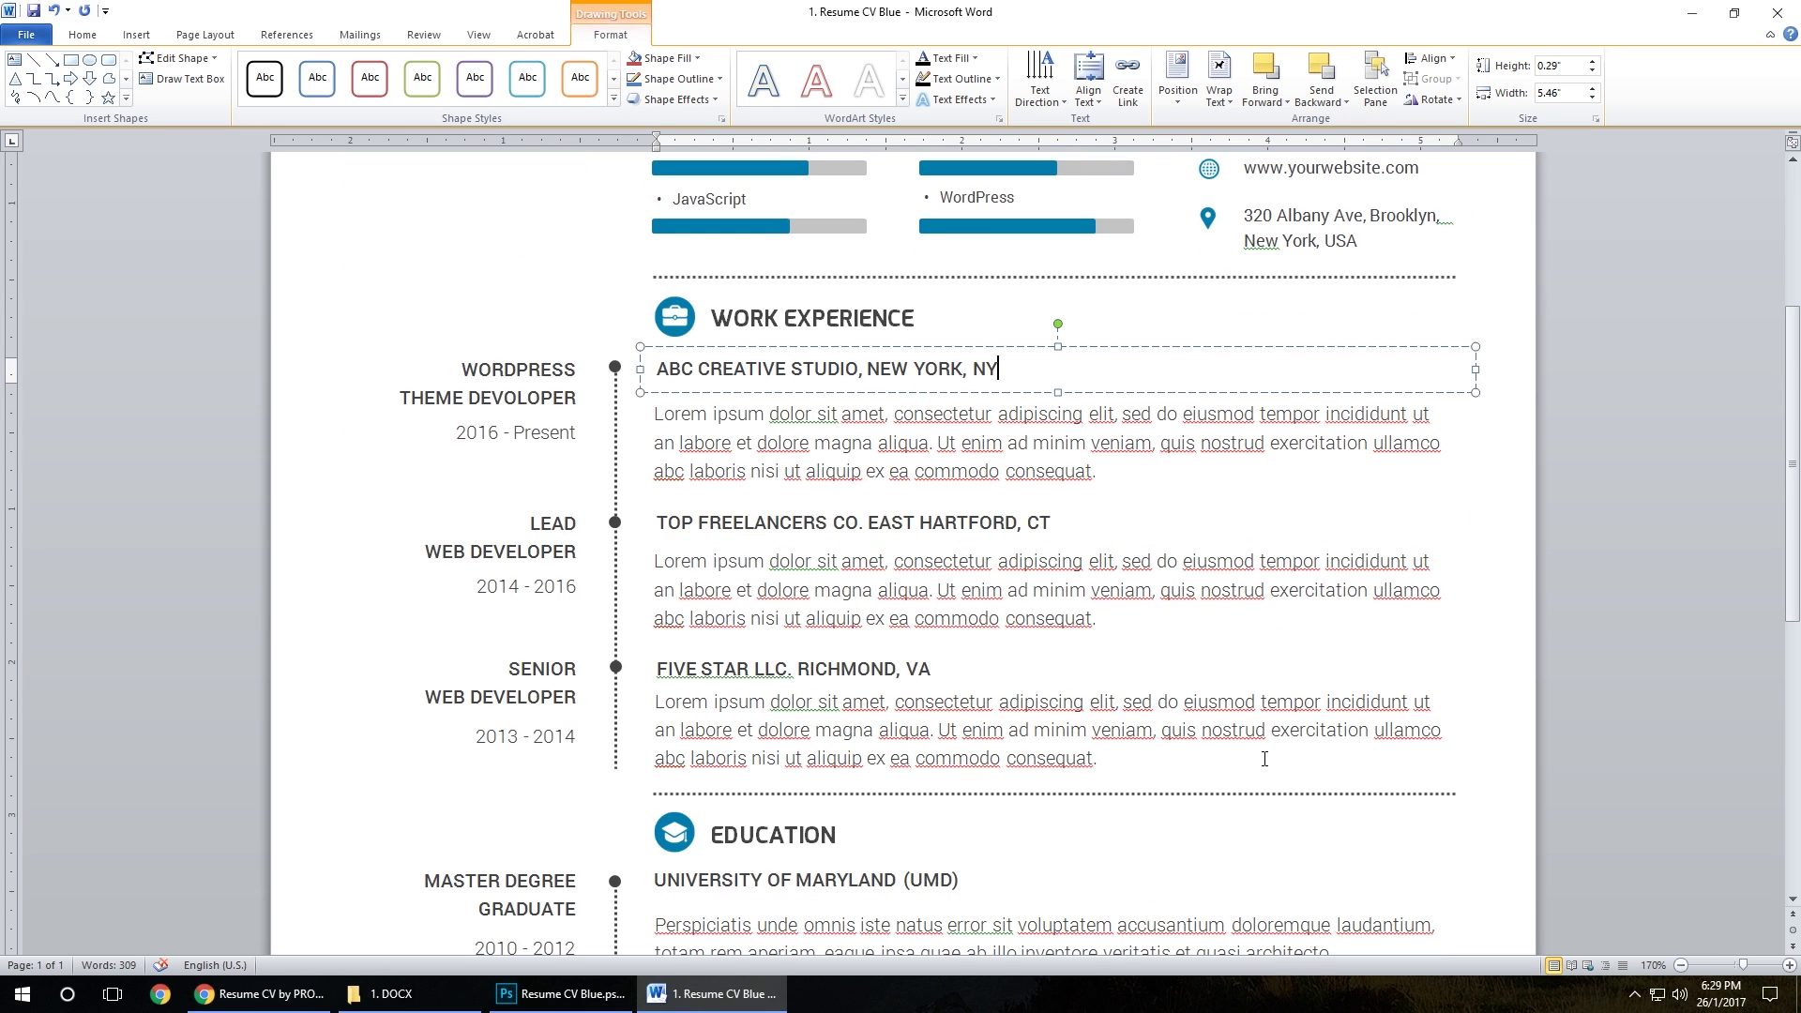
{"action": "left_click", "coordinate": [1000, 495]}
{"action": "scroll", "coordinate": [1000, 495], "scroll_direction": "down", "scroll_amount": 5}
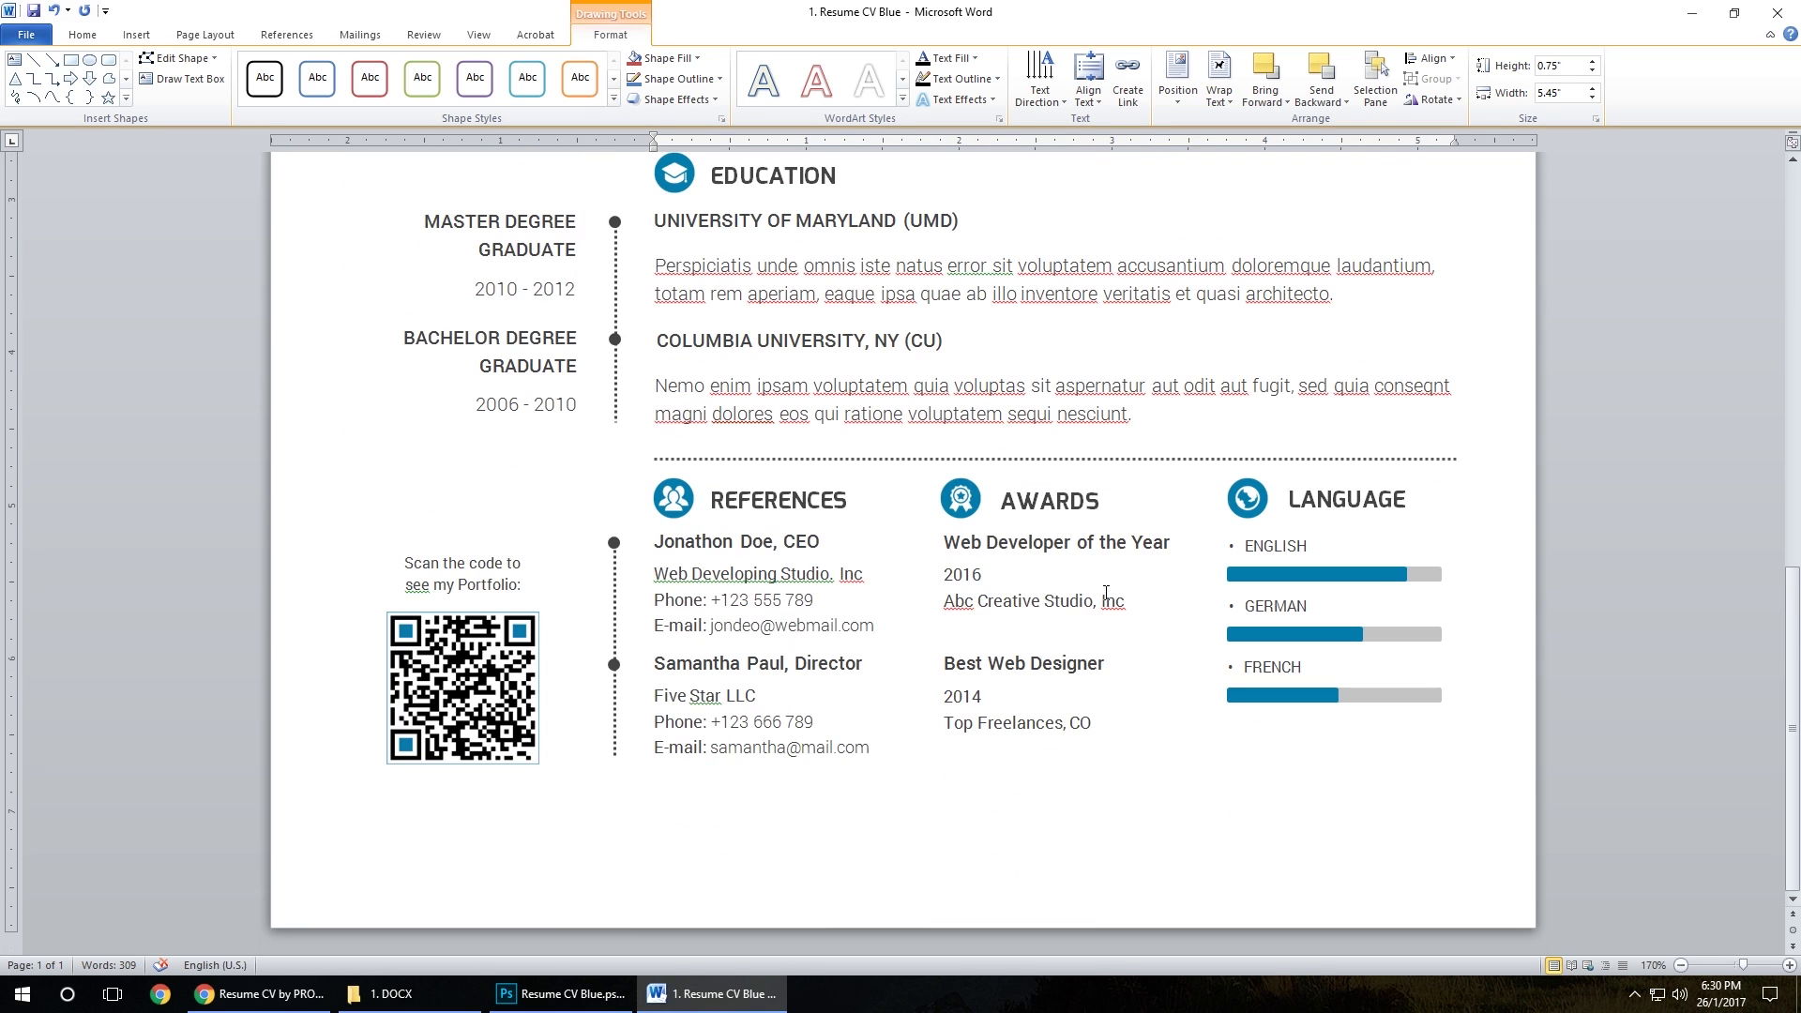
{"action": "left_click", "coordinate": [1371, 574]}
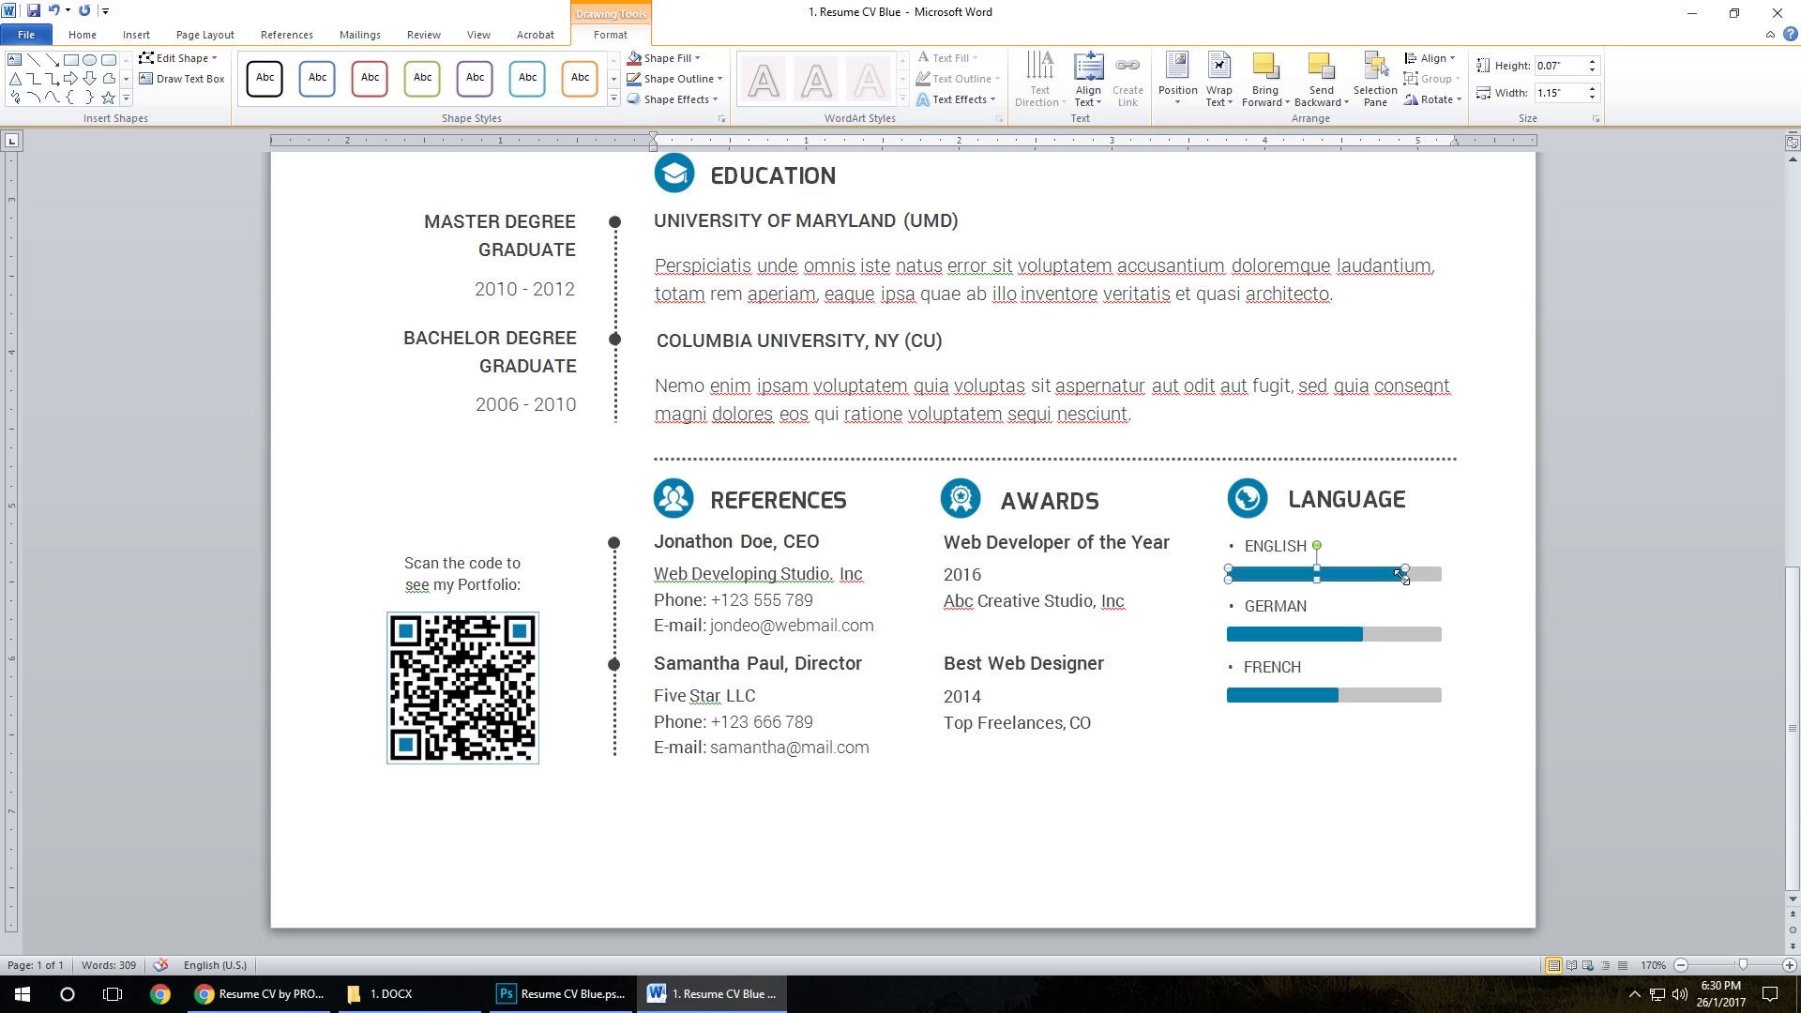
{"action": "mouse_move", "coordinate": [1404, 574]}
{"action": "left_mouse_down"}
{"action": "mouse_move", "coordinate": [1375, 579]}
{"action": "mouse_move", "coordinate": [1416, 578]}
{"action": "left_mouse_up"}
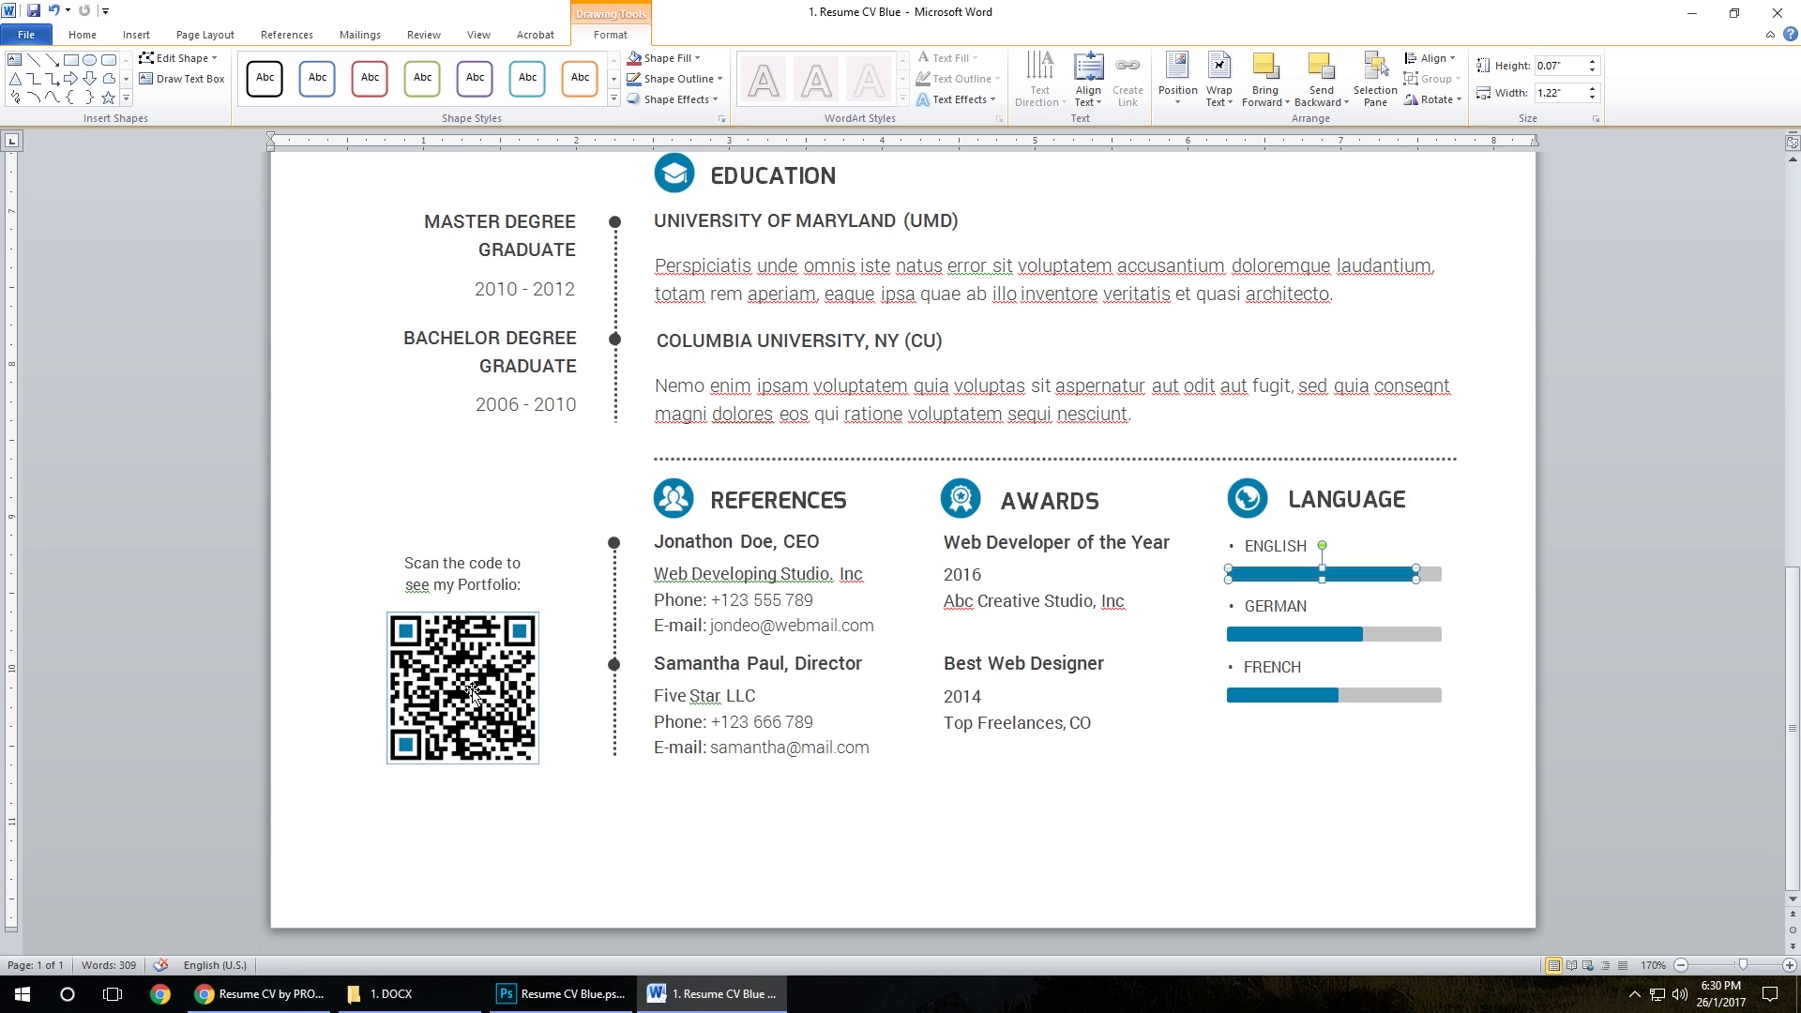
{"action": "left_click", "coordinate": [469, 690]}
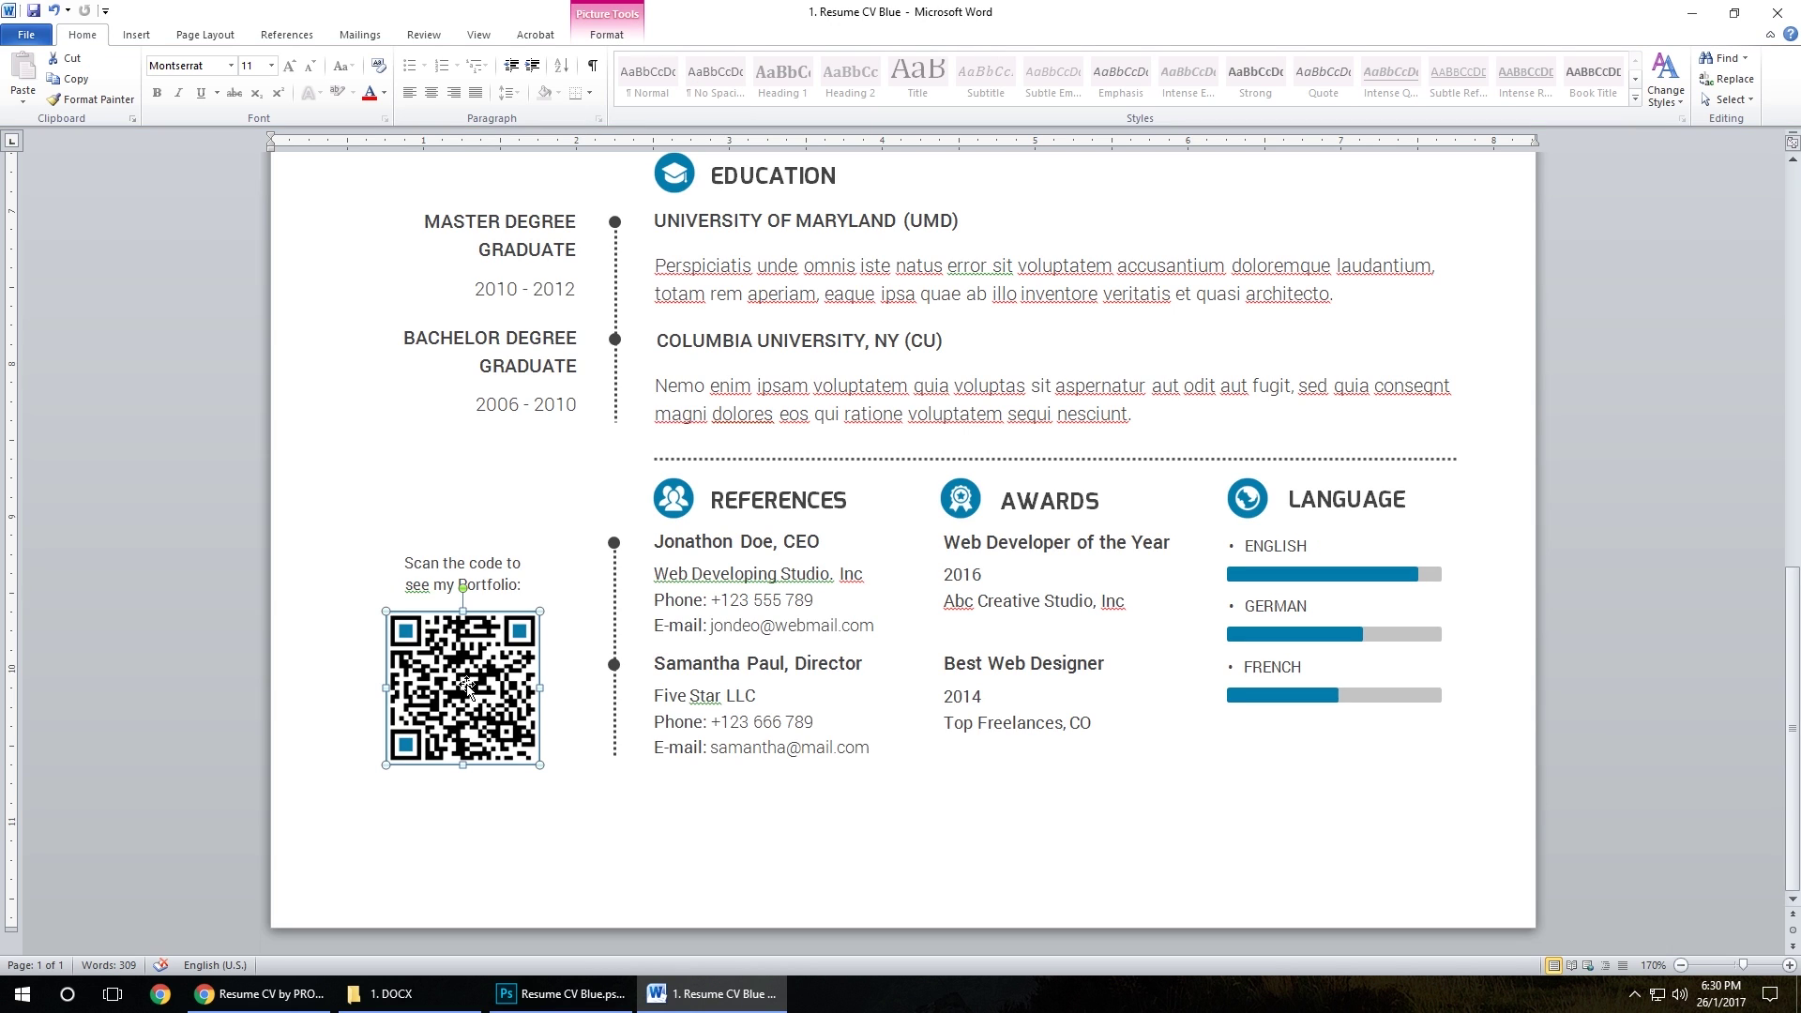
{"action": "left_click", "coordinate": [598, 20]}
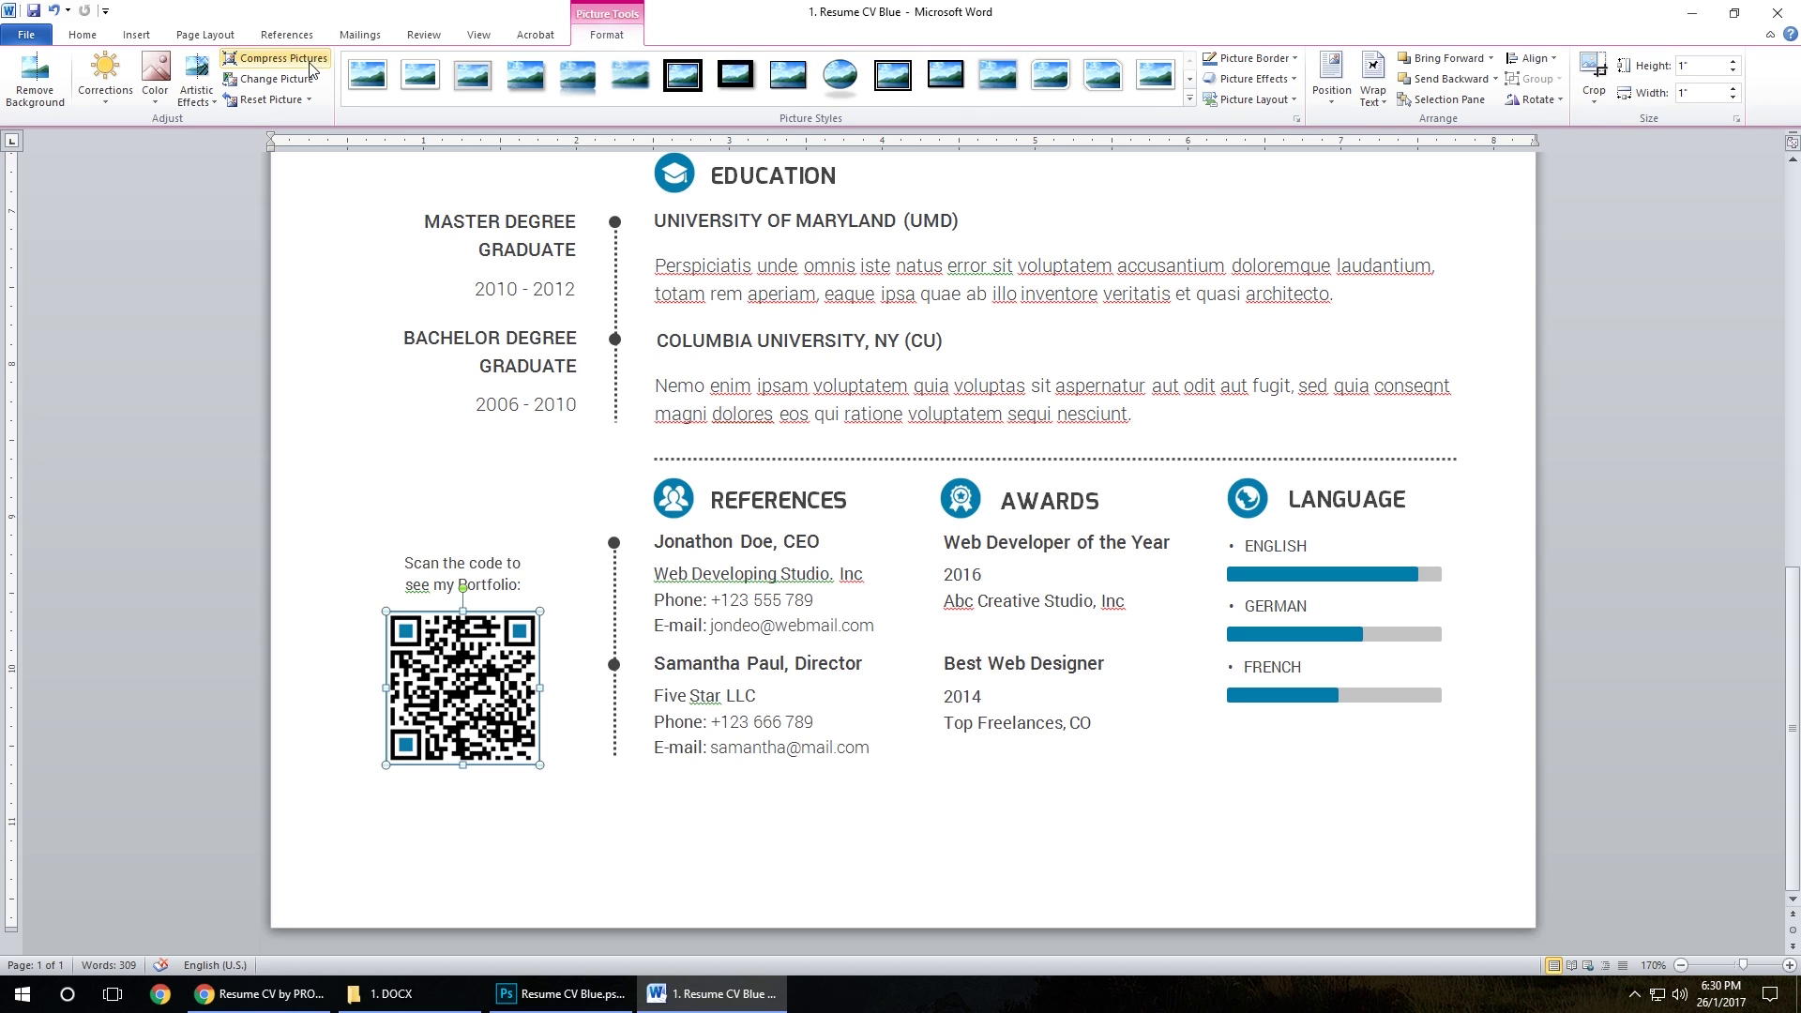
{"action": "left_click", "coordinate": [272, 79]}
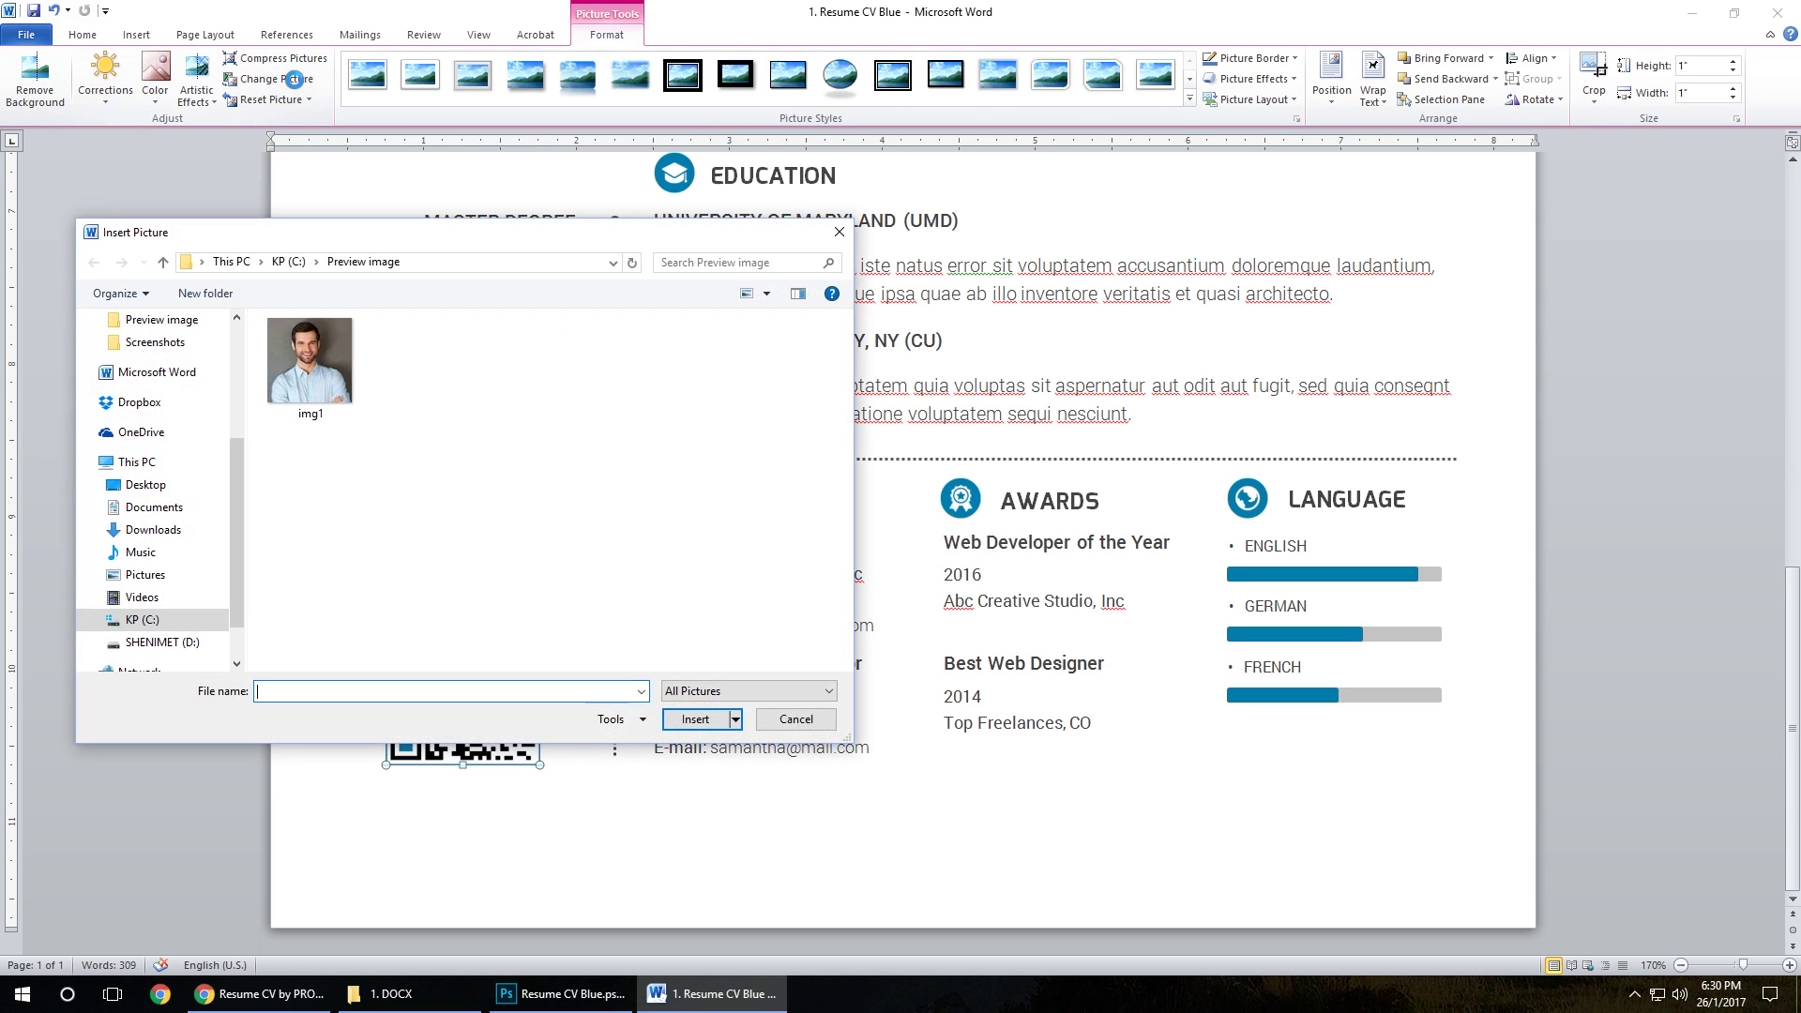
{"action": "left_click", "coordinate": [331, 377]}
{"action": "left_click", "coordinate": [827, 724]}
- Review the finished résumé, clicking through the reference and Awards text boxes
{"action": "left_click", "coordinate": [736, 732]}
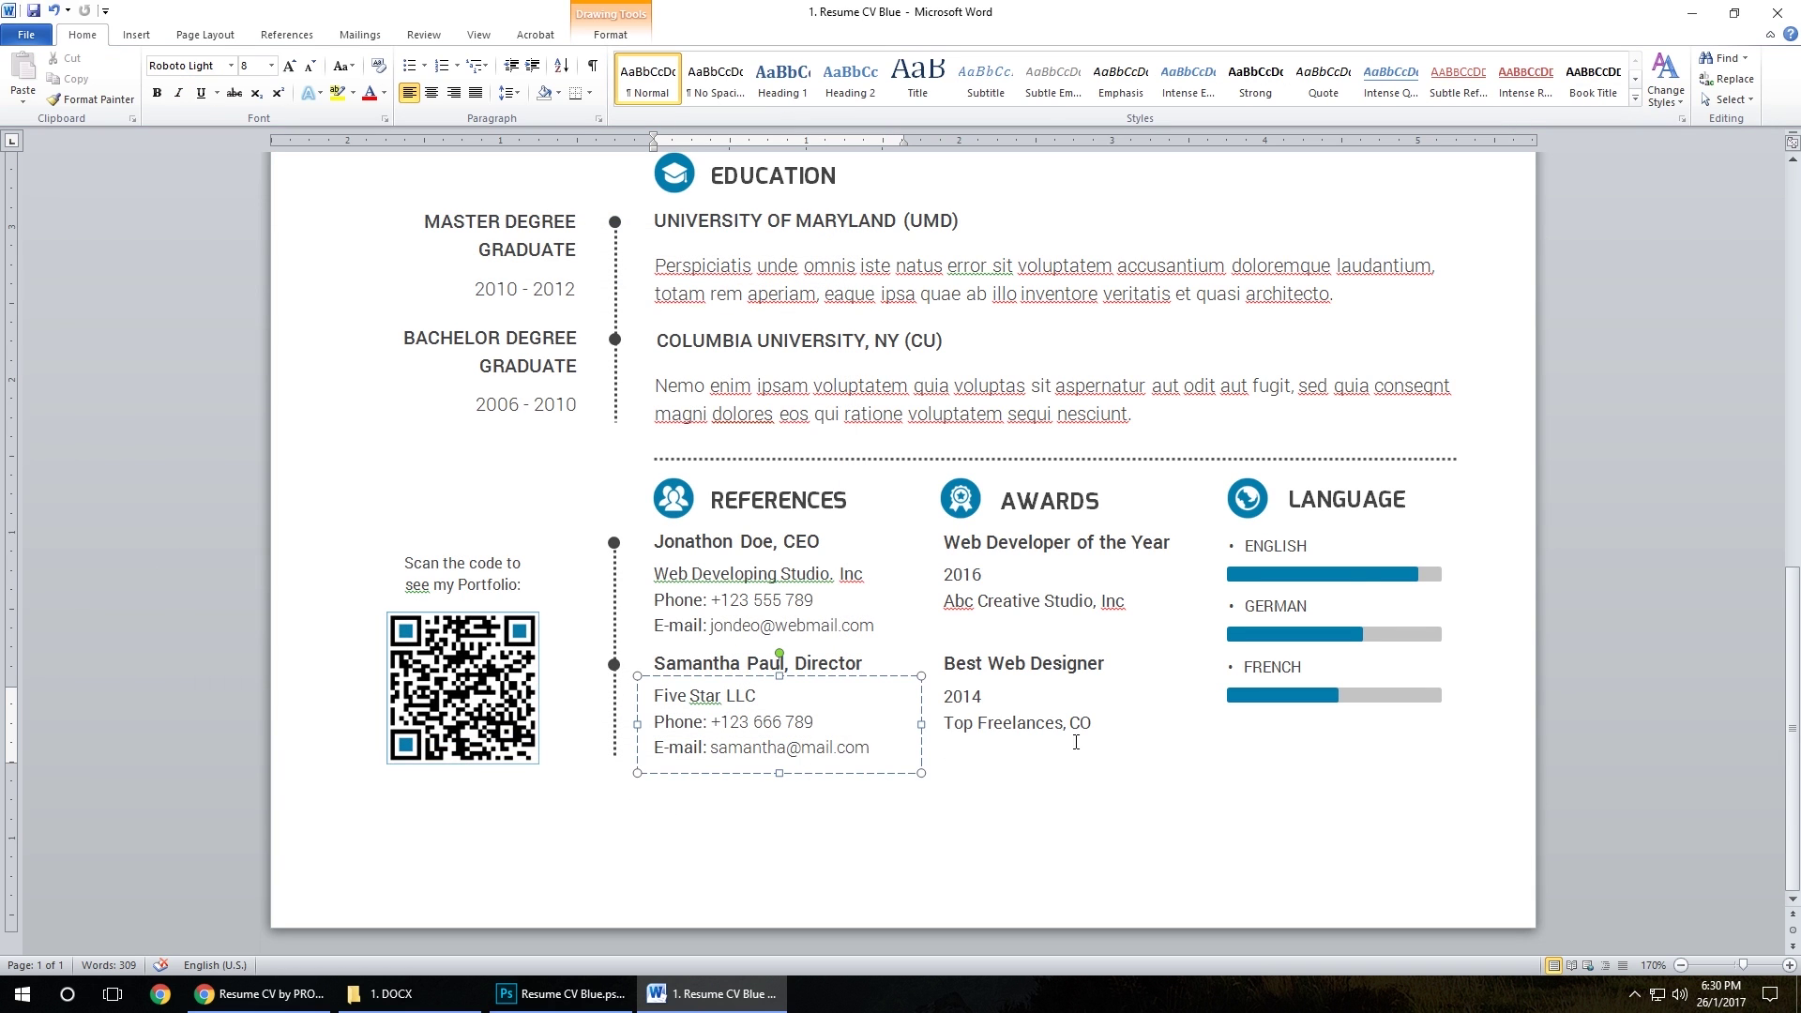
{"action": "scroll", "coordinate": [1116, 702], "scroll_direction": "up", "scroll_amount": 15}
{"action": "scroll", "coordinate": [1116, 703], "scroll_direction": "down", "scroll_amount": 15}
{"action": "left_click", "coordinate": [1051, 763]}
{"action": "left_click", "coordinate": [1045, 828]}
{"action": "scroll", "coordinate": [1045, 828], "scroll_direction": "up", "scroll_amount": 10}
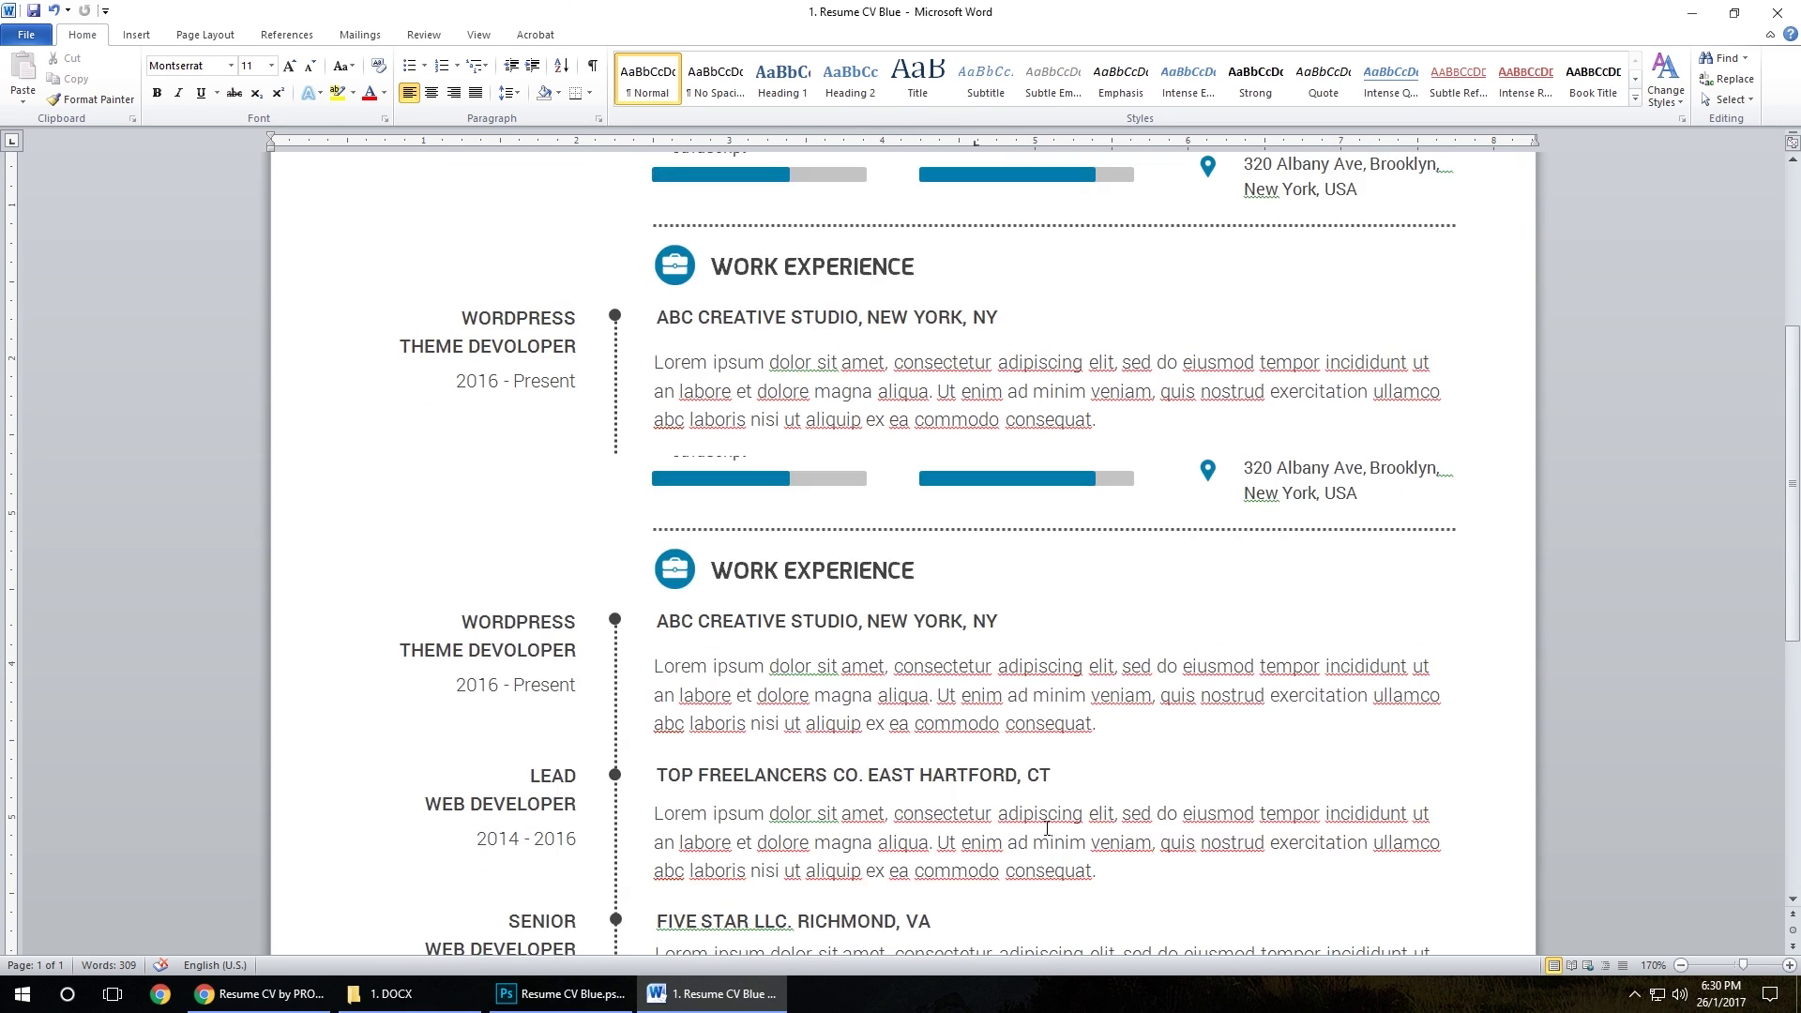